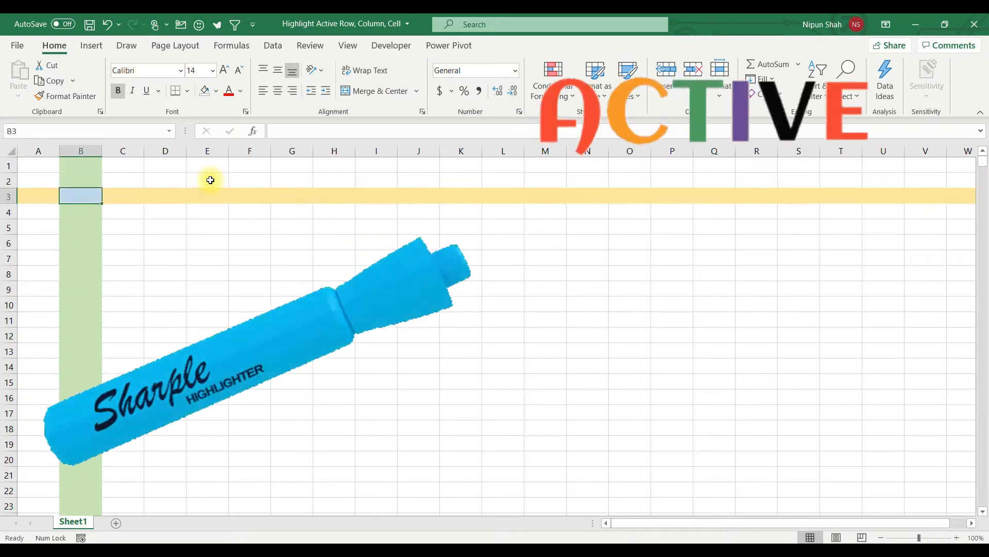
# Step: Move the active cell diagonally from B3 to H8 to examine the active row, column and cell highlighting
pyautogui.press('Down')
pyautogui.press('Right')
pyautogui.press('Down')
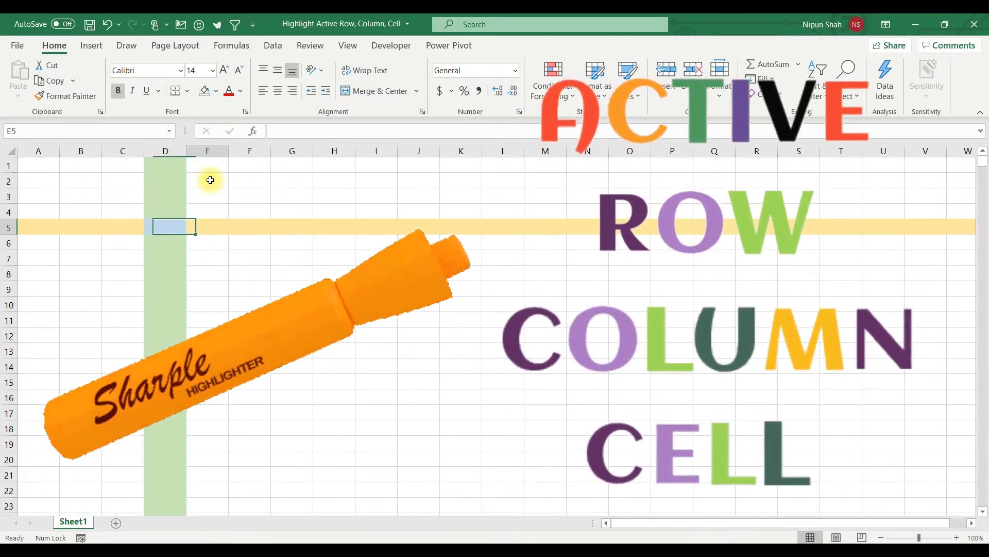
pyautogui.press('Right')
pyautogui.press('Down')
pyautogui.press('Right')
pyautogui.press('Down')
pyautogui.press('Right')
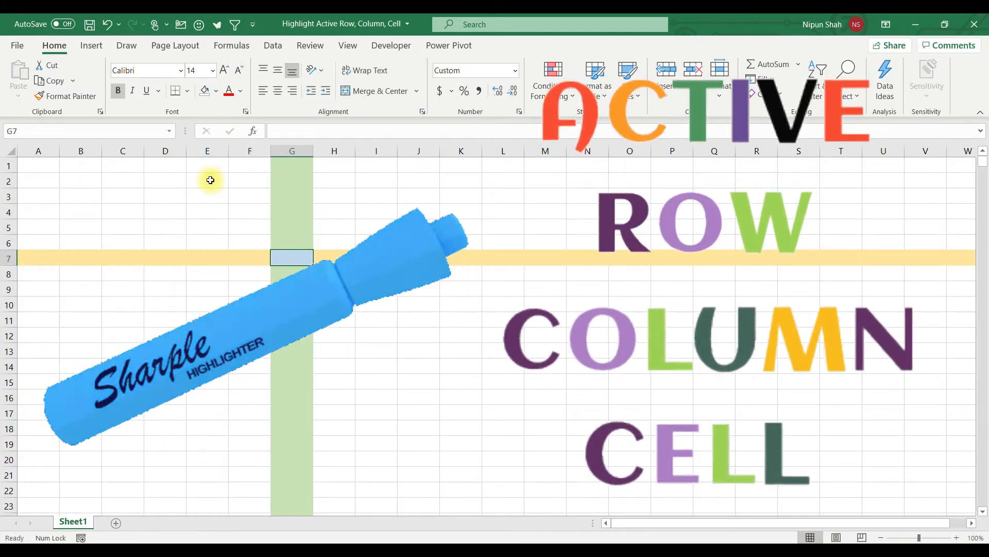
pyautogui.press('Down')
pyautogui.press('Right')
# Step: Select scattered cells across the first 23 rows to check how the row, column and cell highlighting follows the selection
pyautogui.click(522, 320)
pyautogui.click(404, 309)
pyautogui.click(309, 442)
pyautogui.click(504, 457)
pyautogui.click(711, 367)
pyautogui.click(510, 354)
pyautogui.click(403, 337)
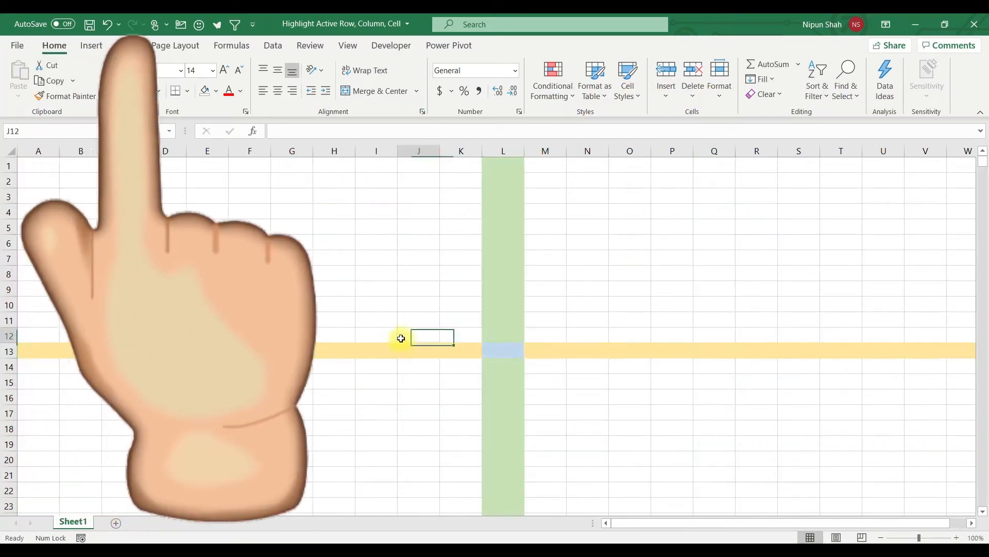
pyautogui.click(377, 458)
pyautogui.click(635, 484)
pyautogui.click(711, 381)
pyautogui.click(539, 364)
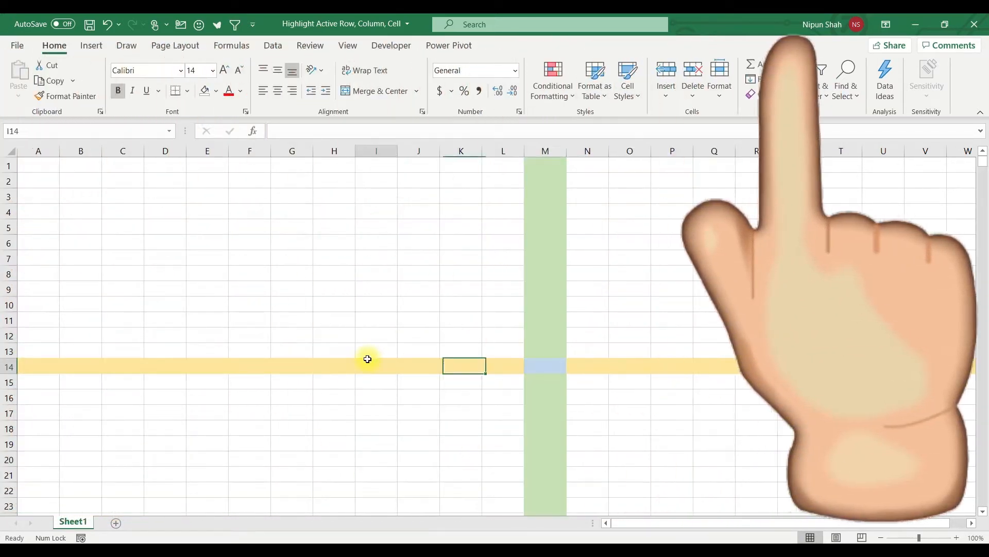
pyautogui.click(370, 363)
pyautogui.click(384, 490)
pyautogui.click(385, 505)
pyautogui.click(641, 433)
pyautogui.click(714, 413)
pyautogui.click(491, 318)
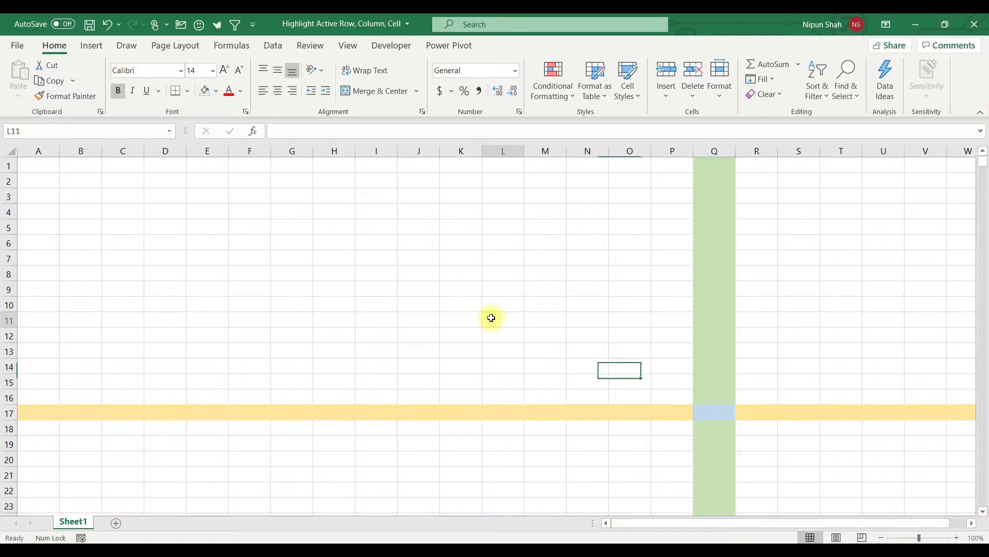
pyautogui.click(851, 316)
pyautogui.click(798, 427)
pyautogui.click(545, 443)
pyautogui.click(755, 320)
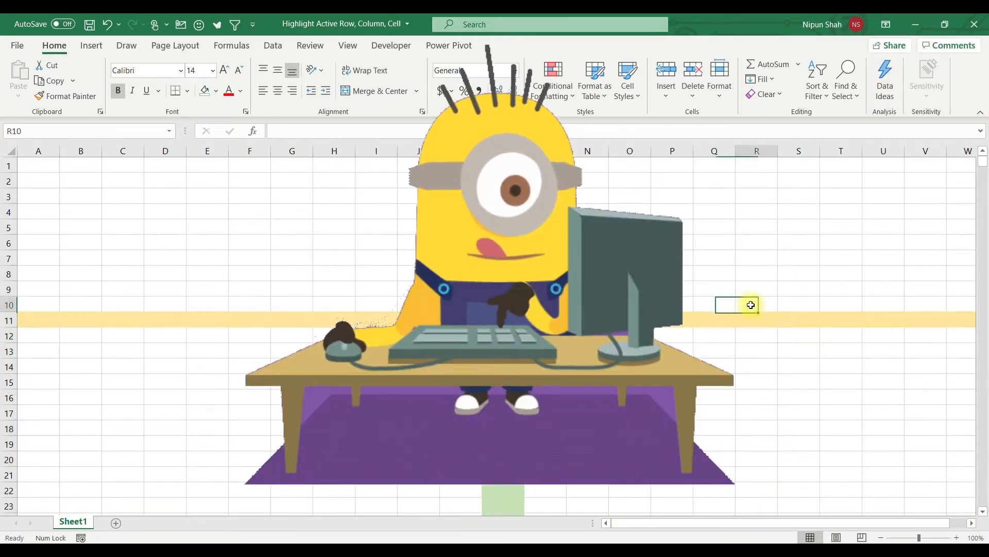
# Step: Check the highlighting on cells further down the sheet, including O35 and Q38
pyautogui.click(983, 327)
pyautogui.click(673, 444)
pyautogui.click(630, 336)
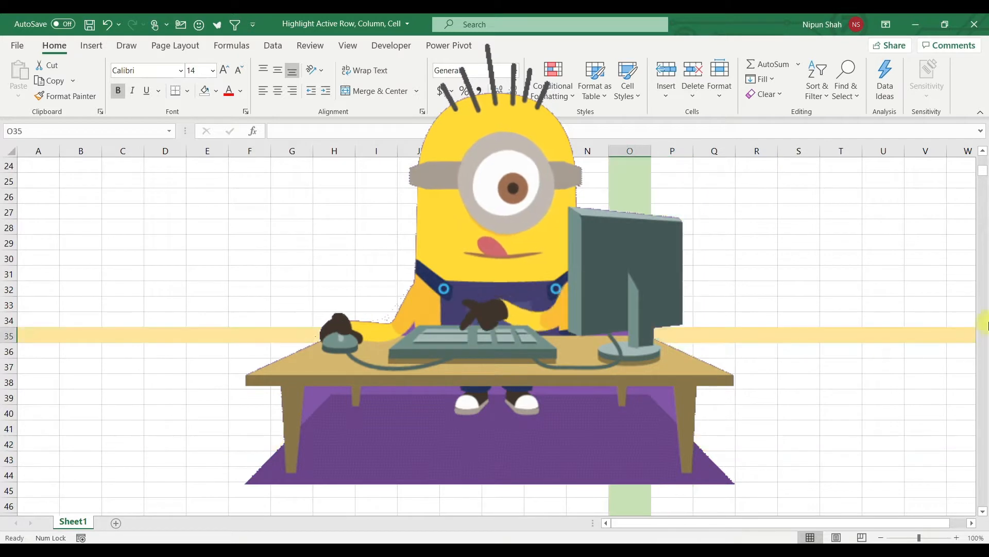
pyautogui.click(940, 470)
pyautogui.click(712, 489)
pyautogui.click(714, 382)
pyautogui.click(983, 348)
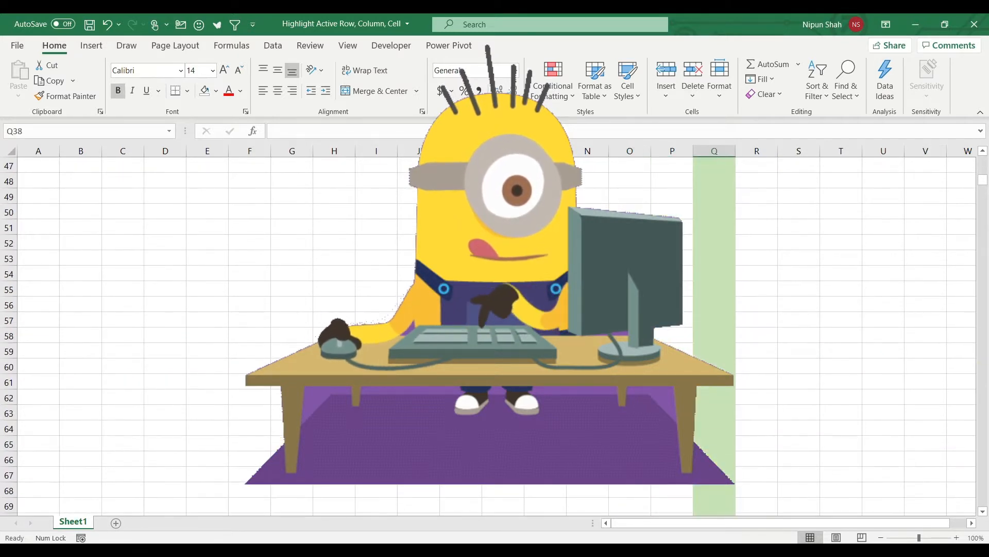
pyautogui.click(630, 289)
pyautogui.click(289, 291)
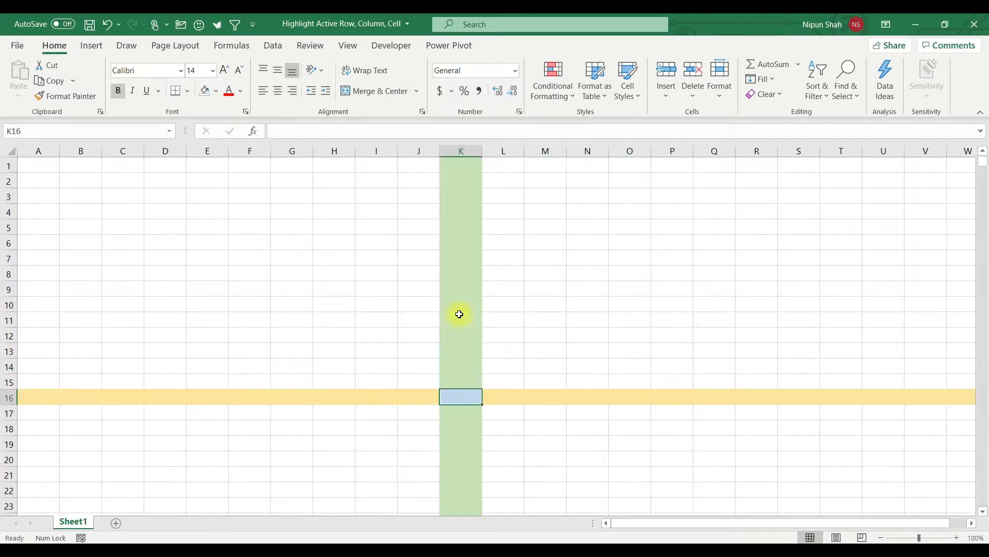
# Step: Examine the highlighting on further cells near the start of the sheet, such as K11, E10 and K12
pyautogui.click(459, 317)
pyautogui.click(226, 302)
pyautogui.click(250, 413)
pyautogui.moveTo(371, 458); pyautogui.dragTo(412, 458)
pyautogui.click(456, 335)
pyautogui.click(325, 298)
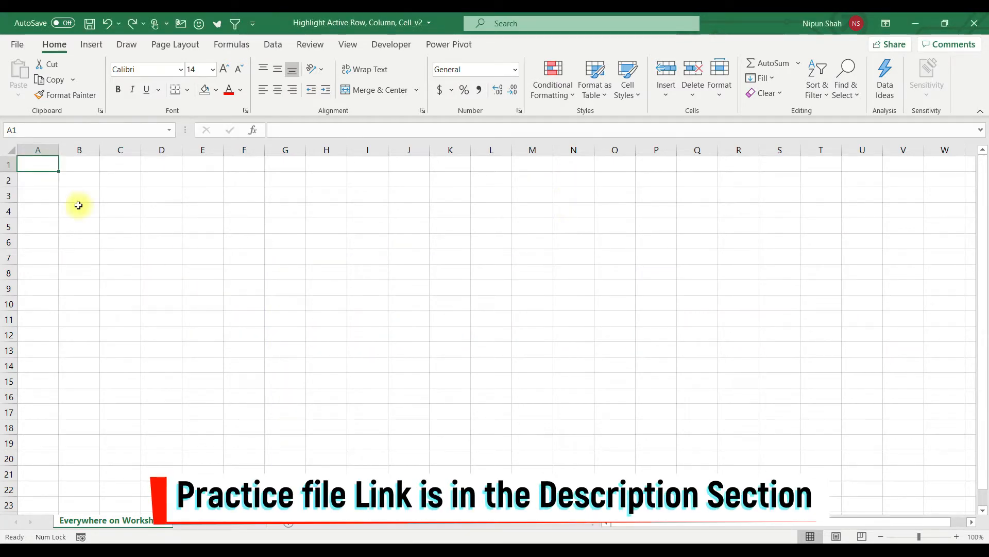
# Step: Start a formula-based conditional formatting rule for the entire Everywhere on Worksheet sheet, with the formula =cell("row")=row()
pyautogui.click(9, 149)
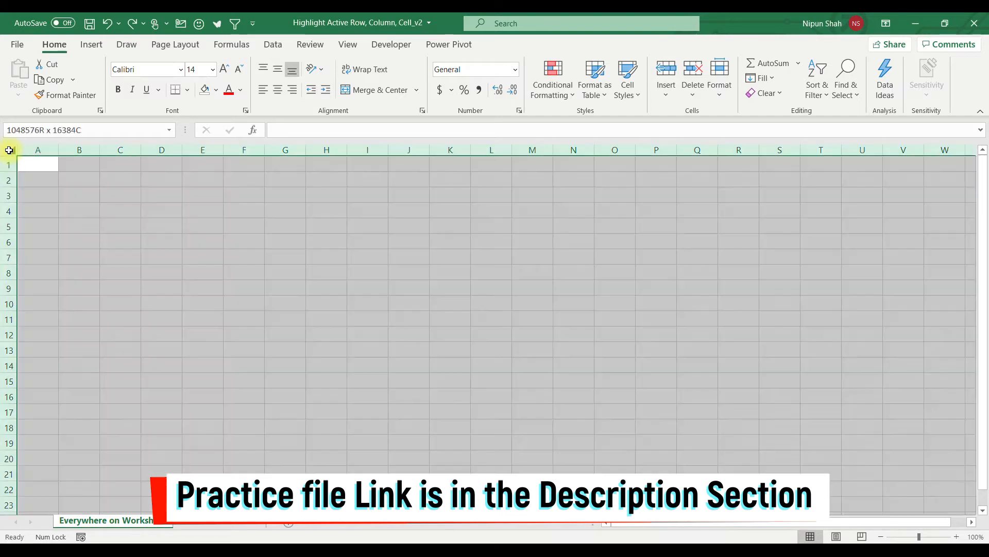
pyautogui.click(558, 88)
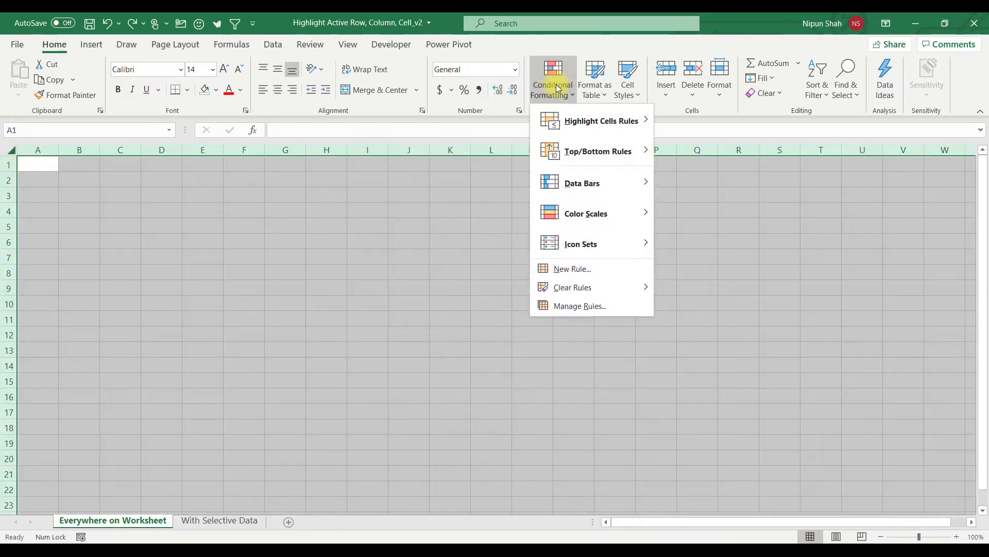
pyautogui.click(547, 268)
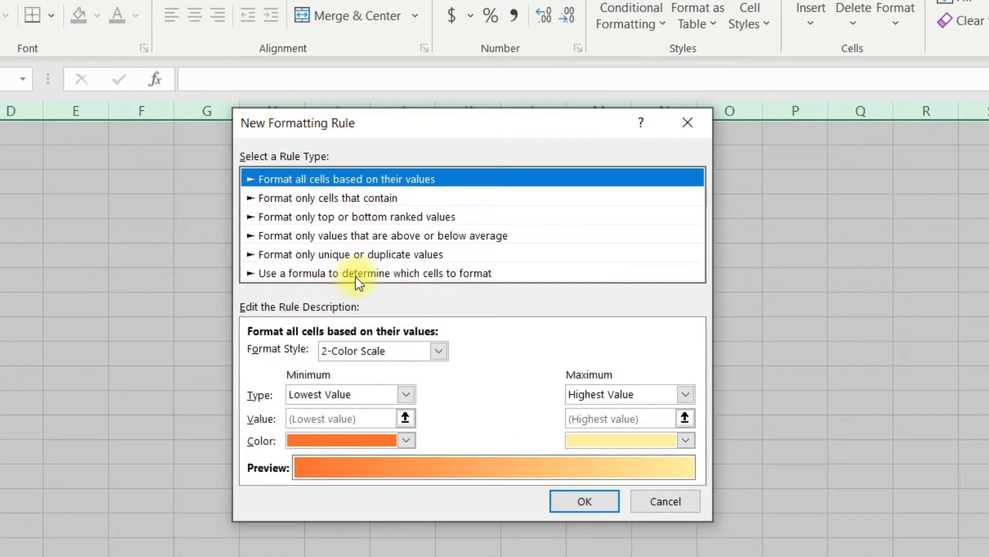
pyautogui.click(355, 277)
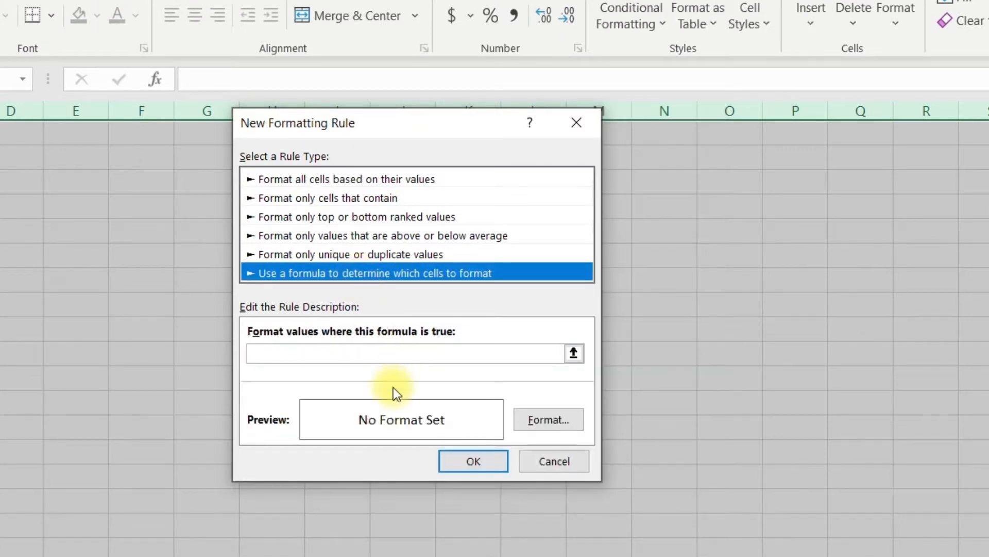
pyautogui.click(390, 353)
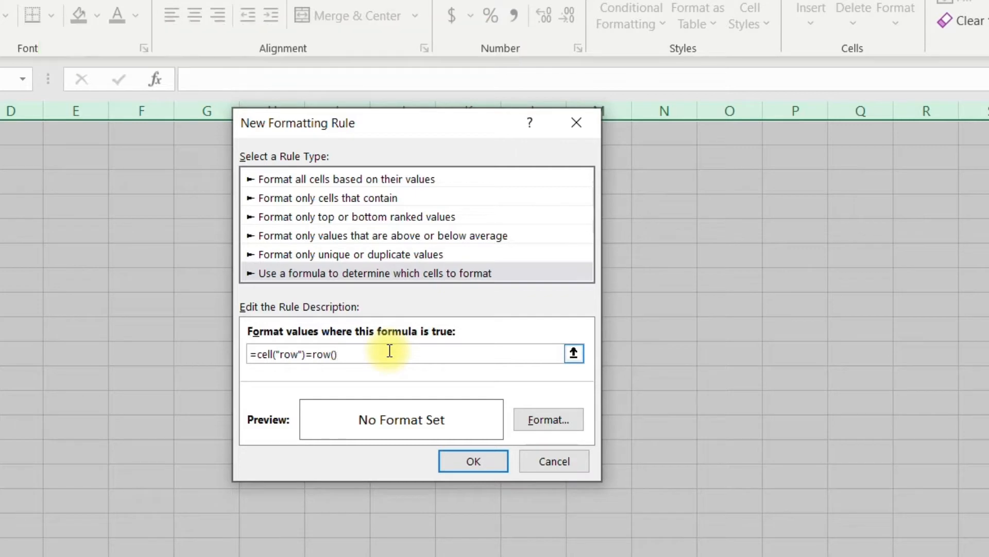
# Step: Give the row rule a light gold fill and apply it to the sheet
pyautogui.click(534, 420)
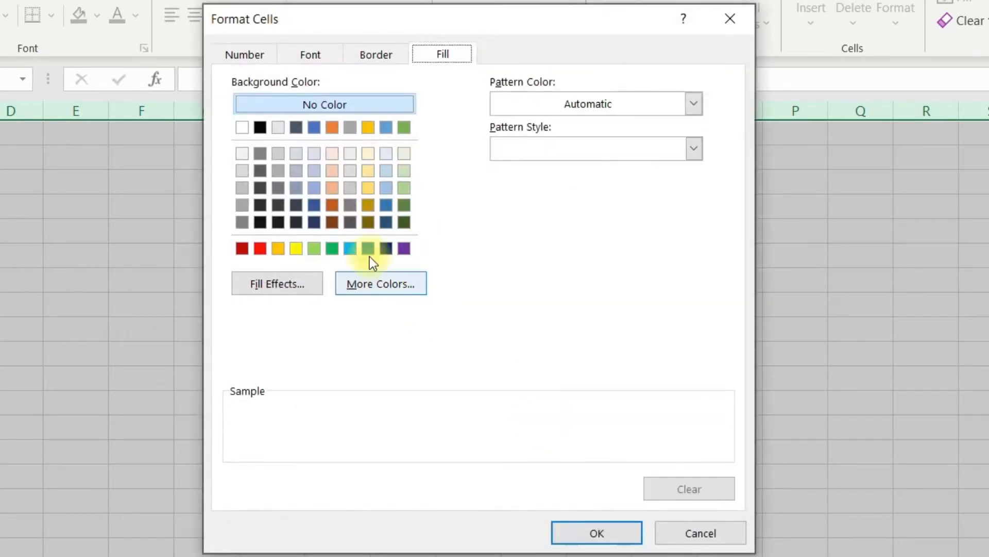
pyautogui.click(373, 170)
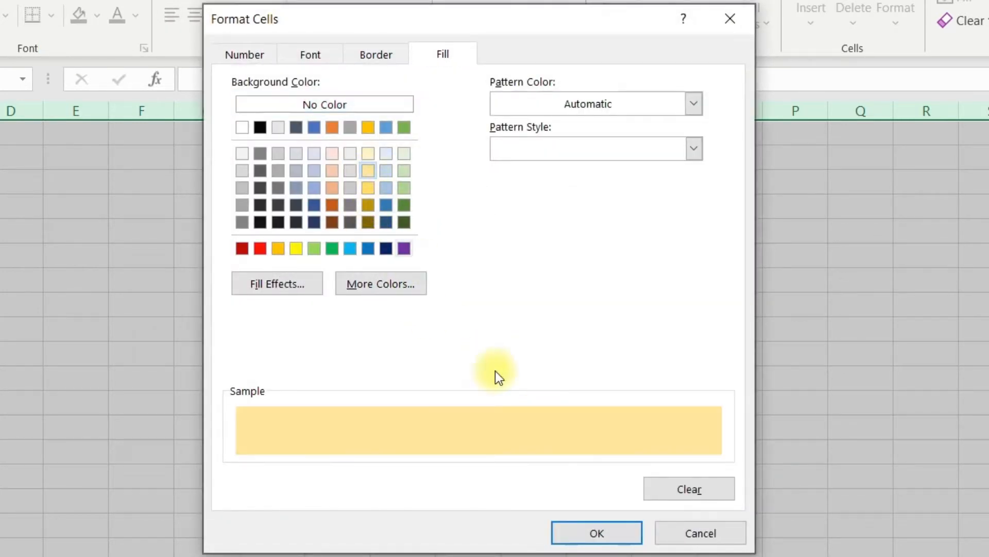
pyautogui.click(619, 530)
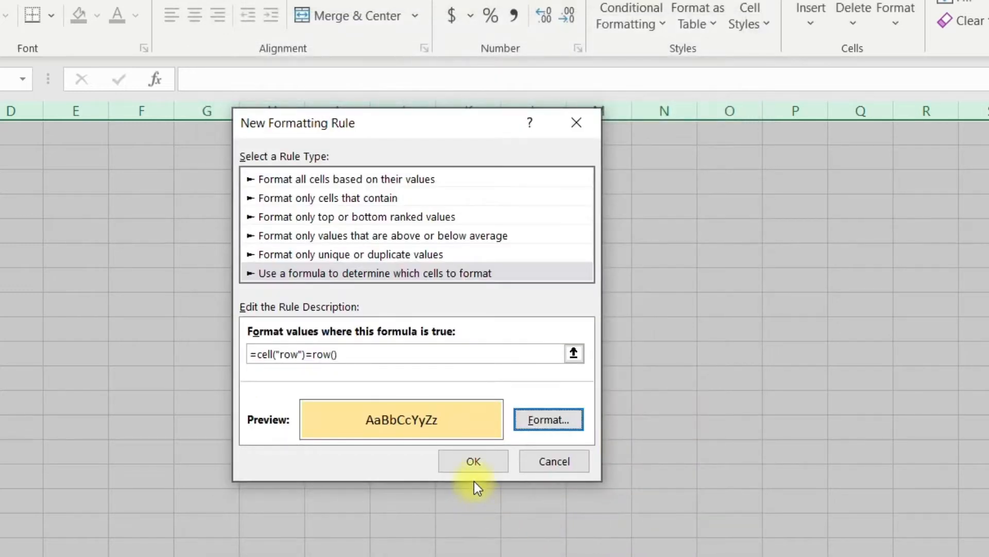
pyautogui.click(474, 467)
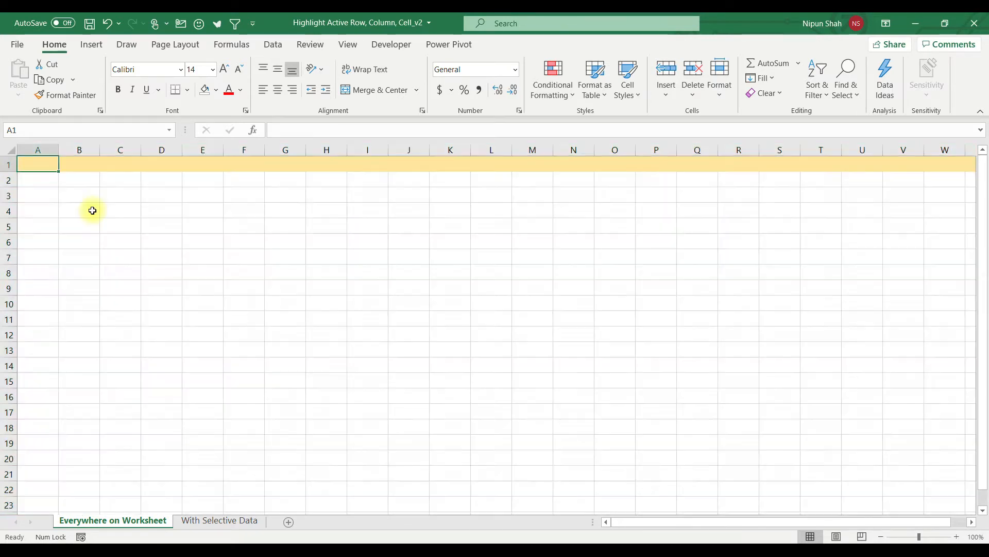
# Step: Test the active row highlighting by selecting cells in different rows, such as B4, C9, H13 and H6
pyautogui.click(90, 210)
pyautogui.click(134, 283)
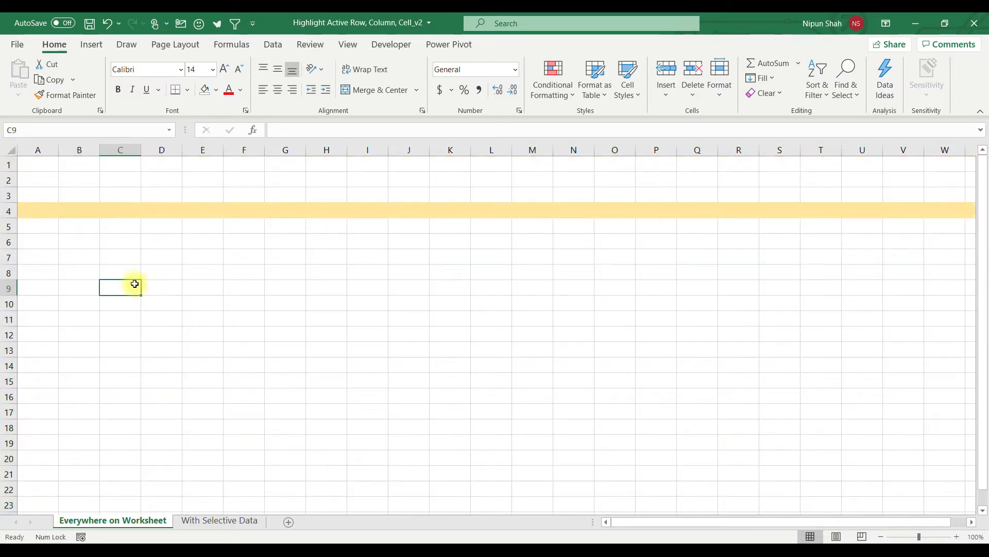
pyautogui.click(331, 355)
pyautogui.click(332, 239)
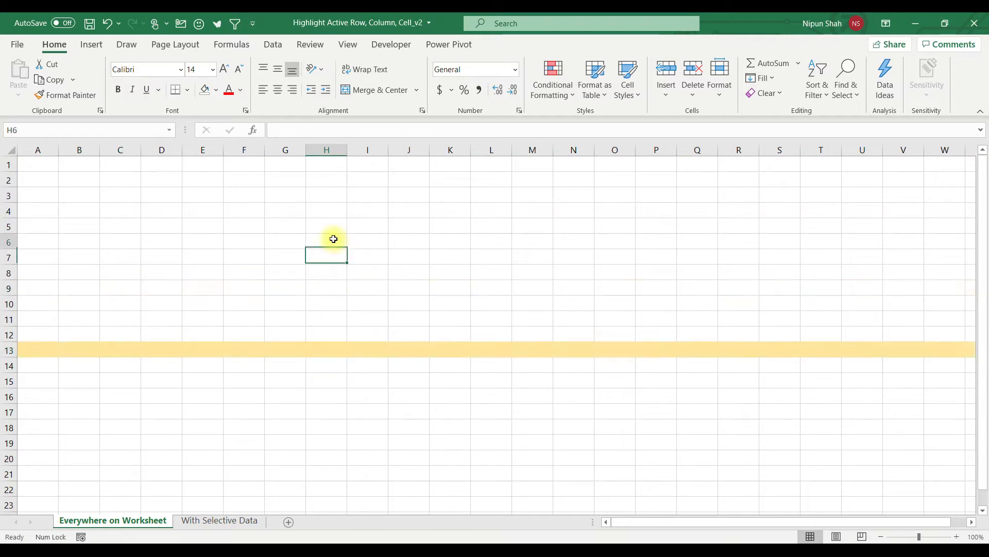
pyautogui.click(332, 314)
pyautogui.click(327, 239)
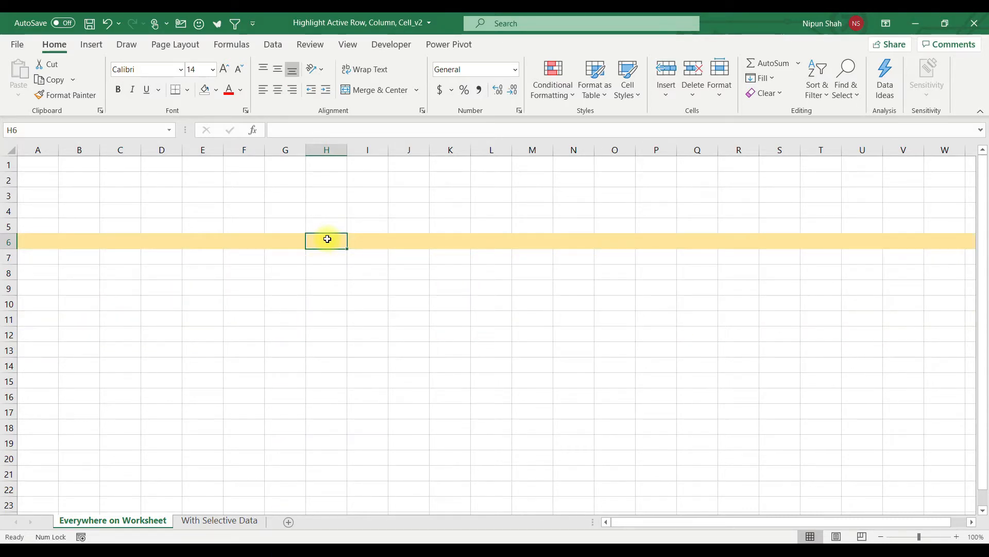
# Step: Start a second formula-based conditional formatting rule for the entire sheet, with the formula =cell("col")=column()
pyautogui.click(10, 151)
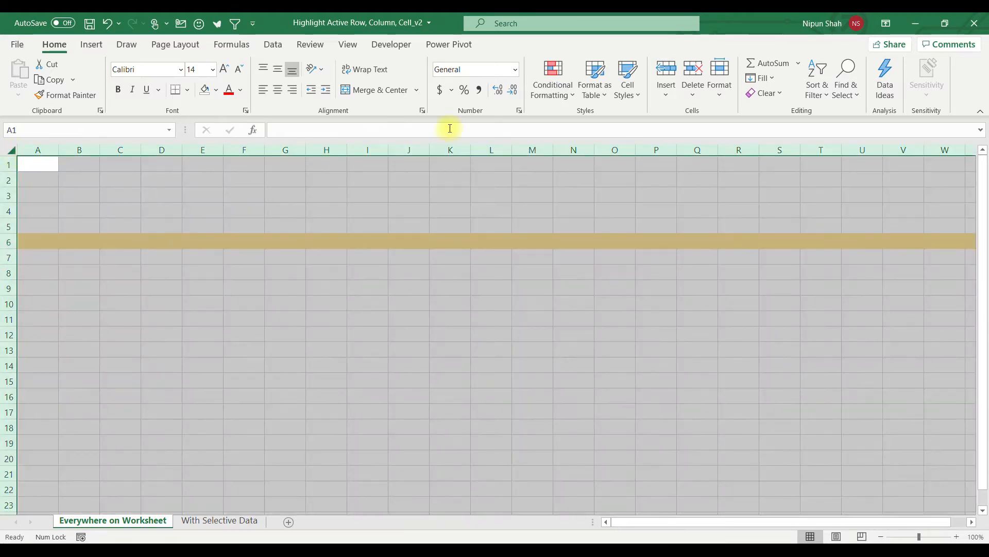
pyautogui.click(567, 90)
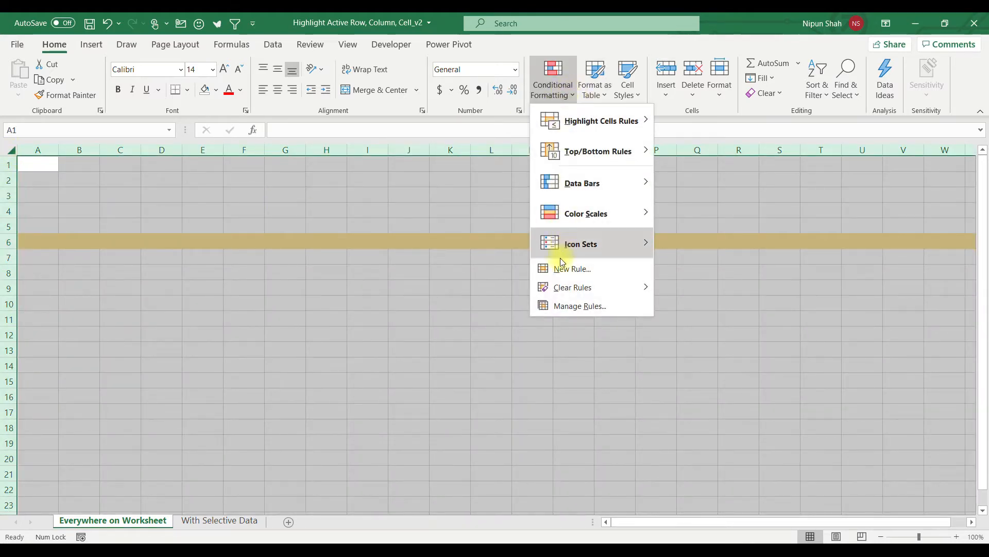
pyautogui.click(562, 269)
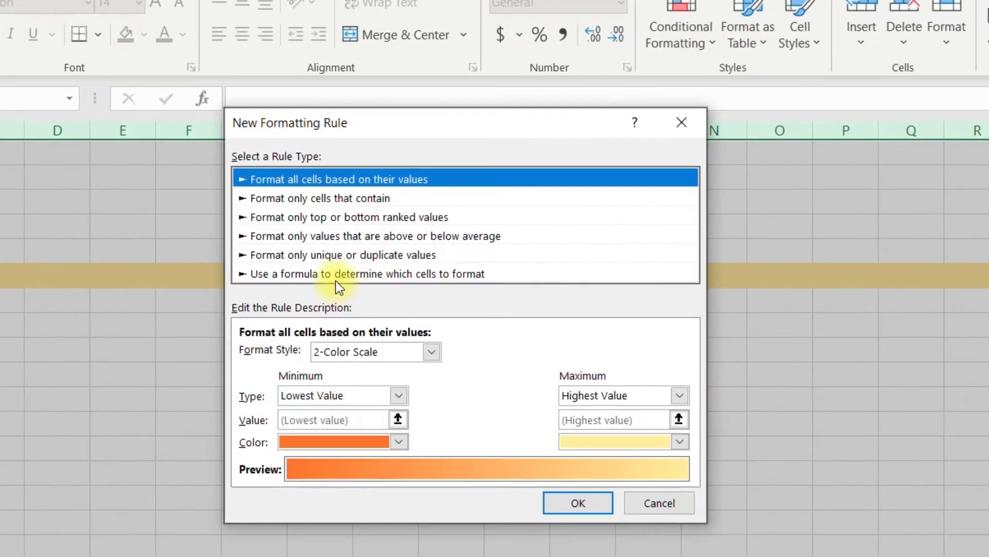
pyautogui.click(335, 256)
pyautogui.click(327, 353)
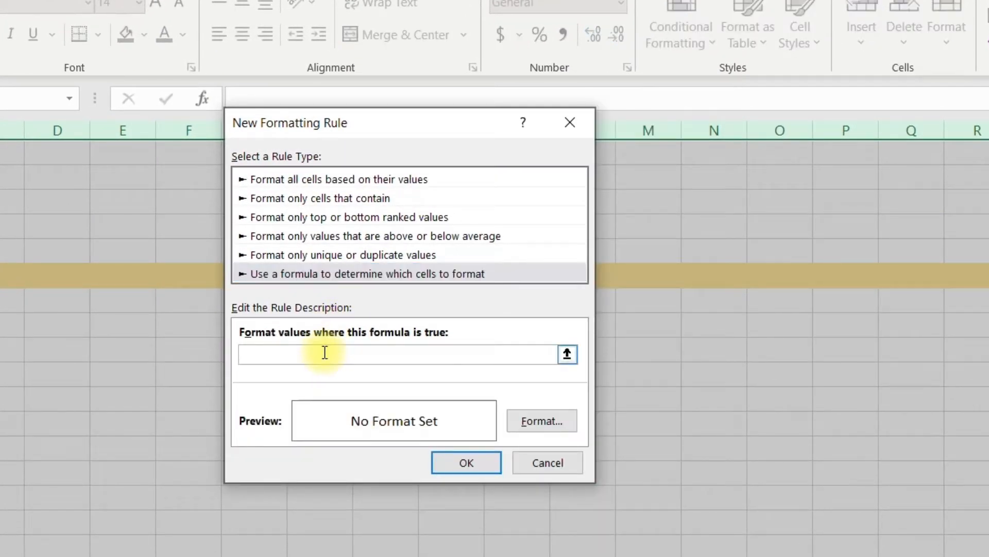
pyautogui.write('=cell("col")=column')
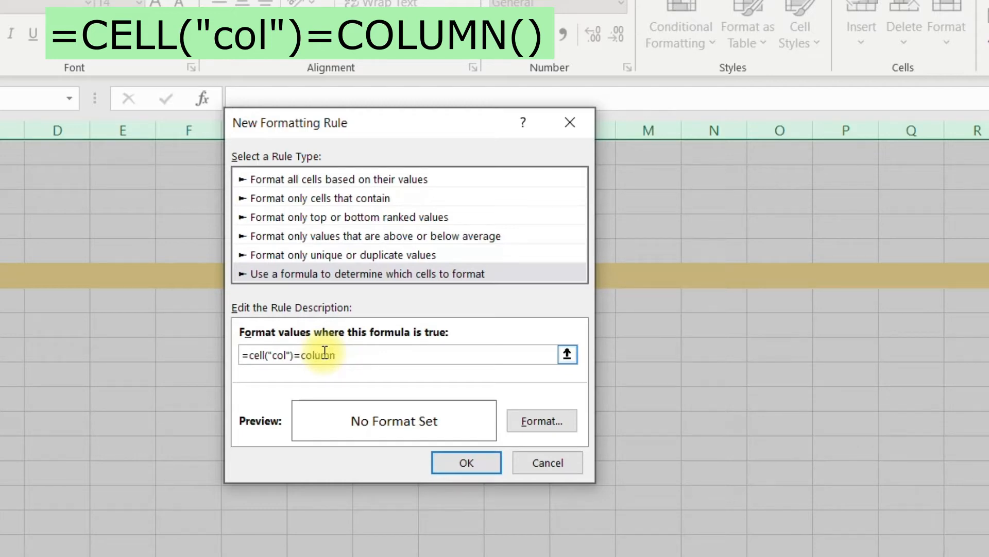
pyautogui.write('()')
# Step: Give the column rule a light green fill and apply it to the sheet
pyautogui.click(532, 429)
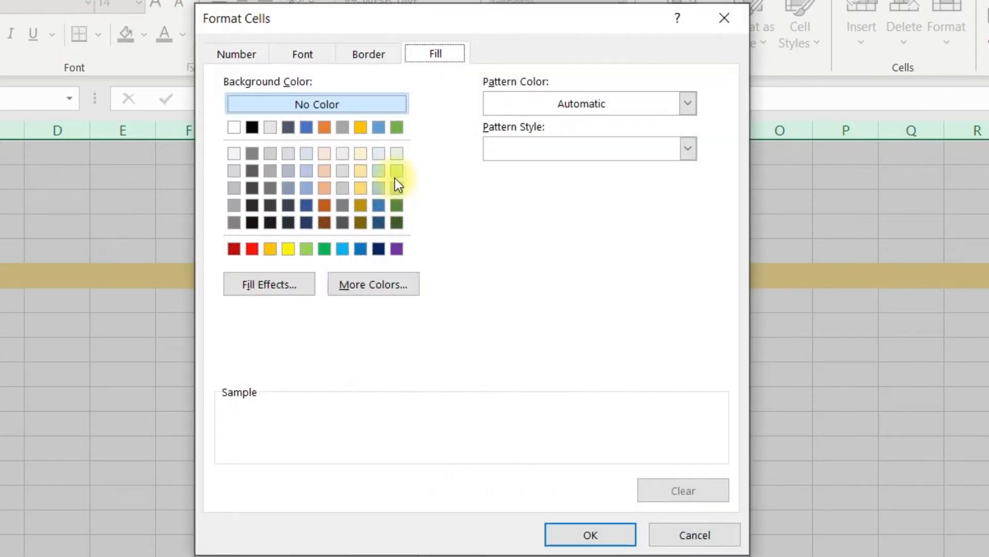
pyautogui.click(397, 165)
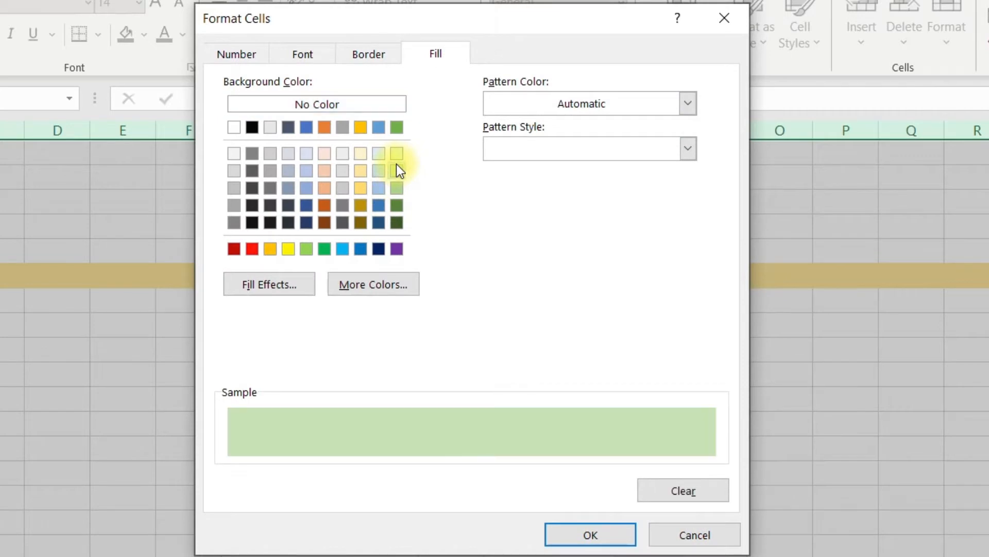
pyautogui.click(587, 536)
pyautogui.click(466, 463)
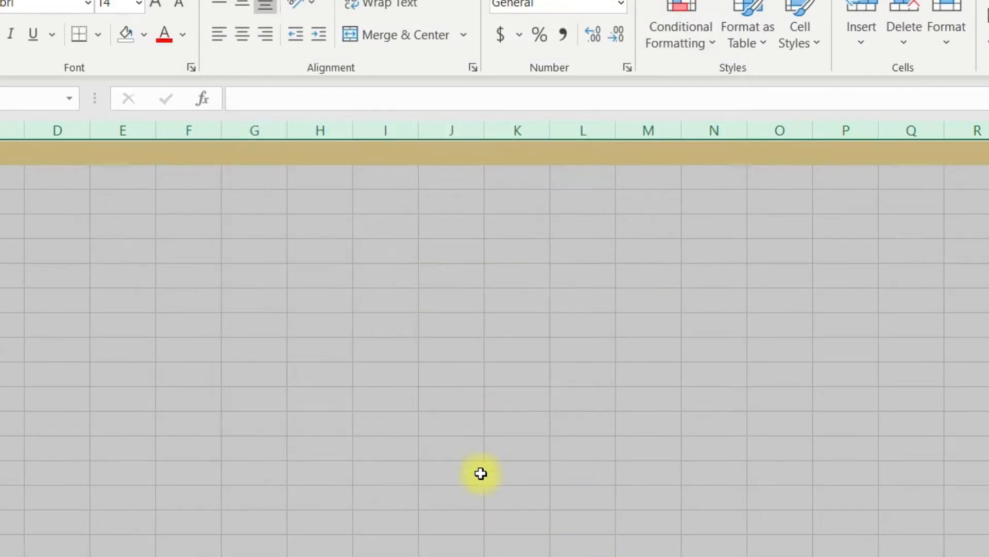
# Step: Test the combined row and column highlighting by selecting cells such as A1, F5, J3 and F9 and recalculating the sheet
pyautogui.click(41, 162)
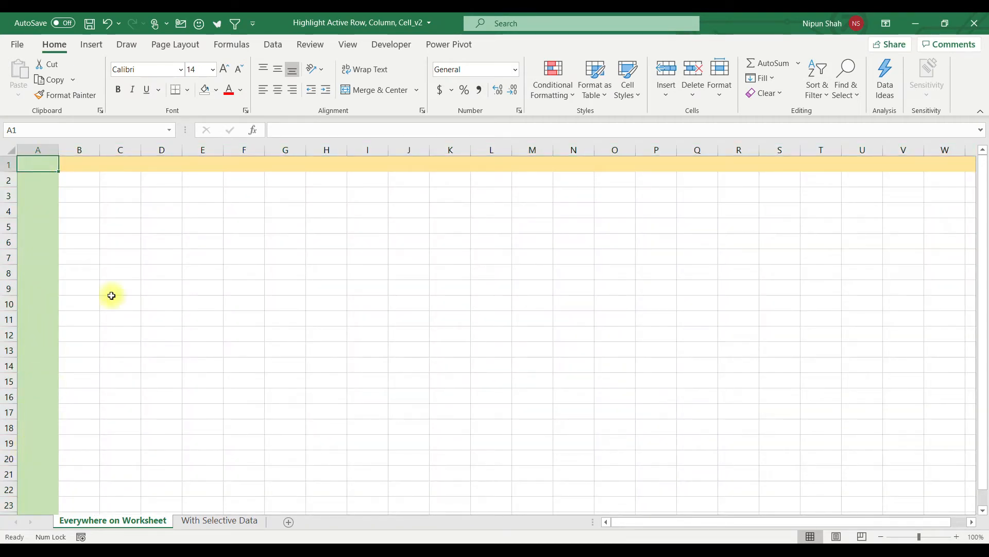
pyautogui.click(240, 227)
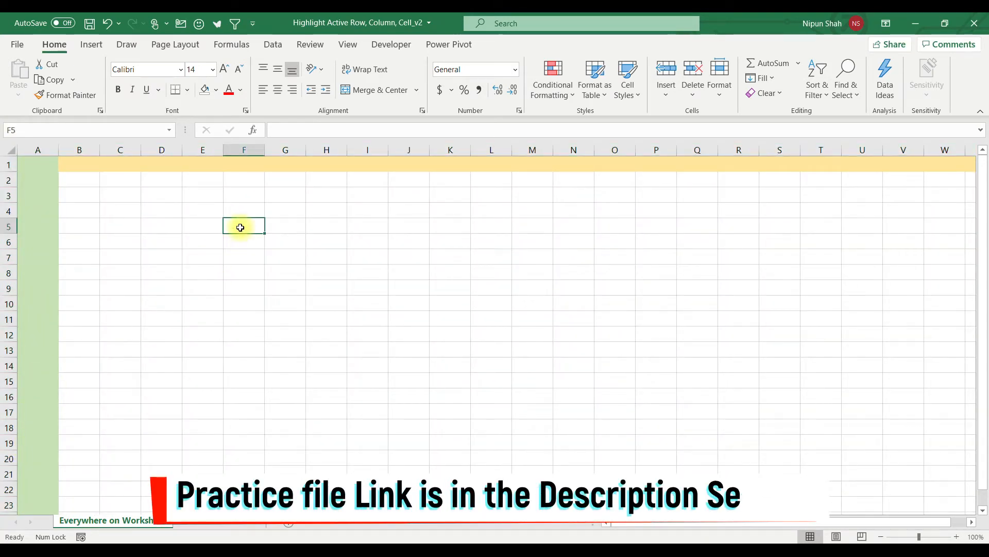
pyautogui.press('F9')
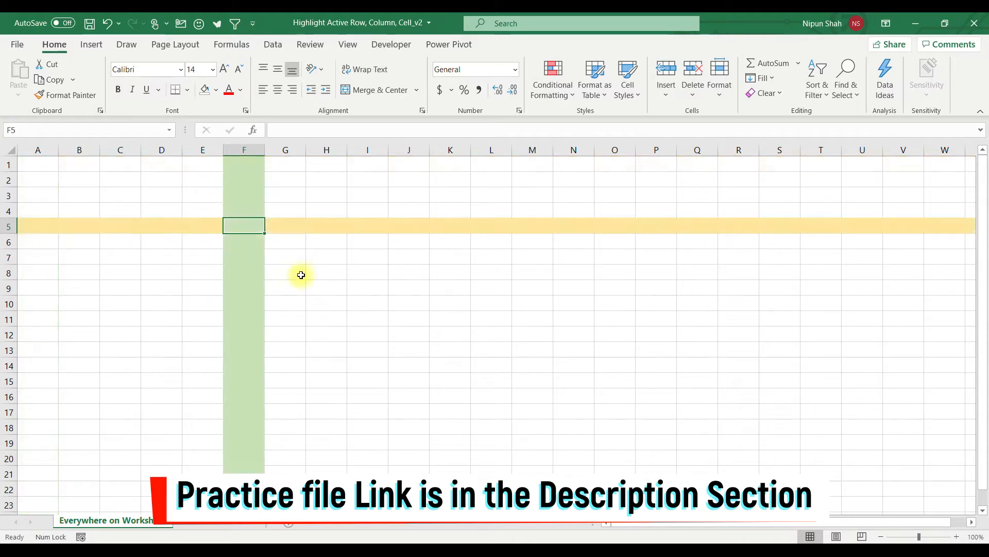
pyautogui.click(375, 209)
pyautogui.press('Left')
pyautogui.click(400, 253)
pyautogui.click(424, 197)
pyautogui.click(244, 287)
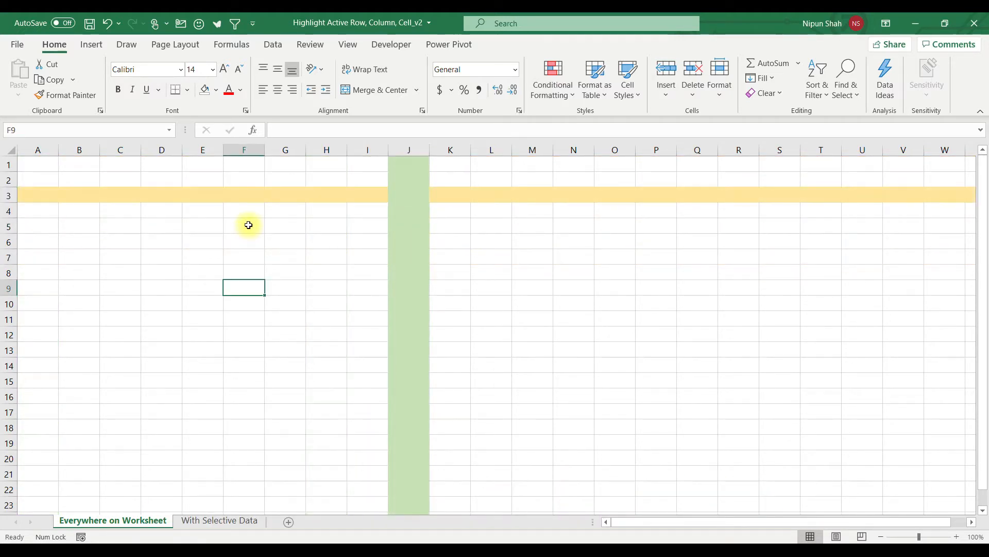
# Step: Recalculate the workbook and check the row and column highlighting with other cells selected, ending on A1
pyautogui.click(235, 47)
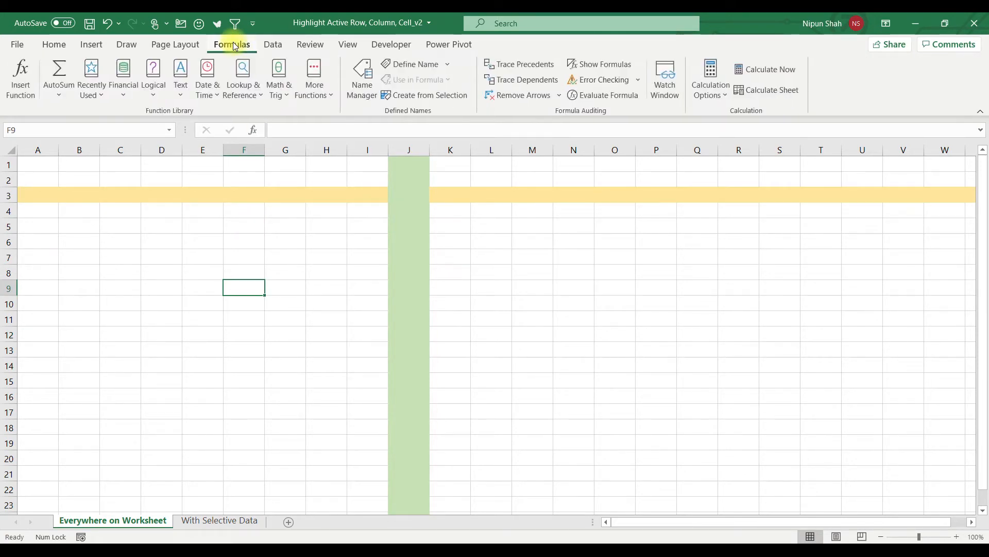
pyautogui.click(781, 68)
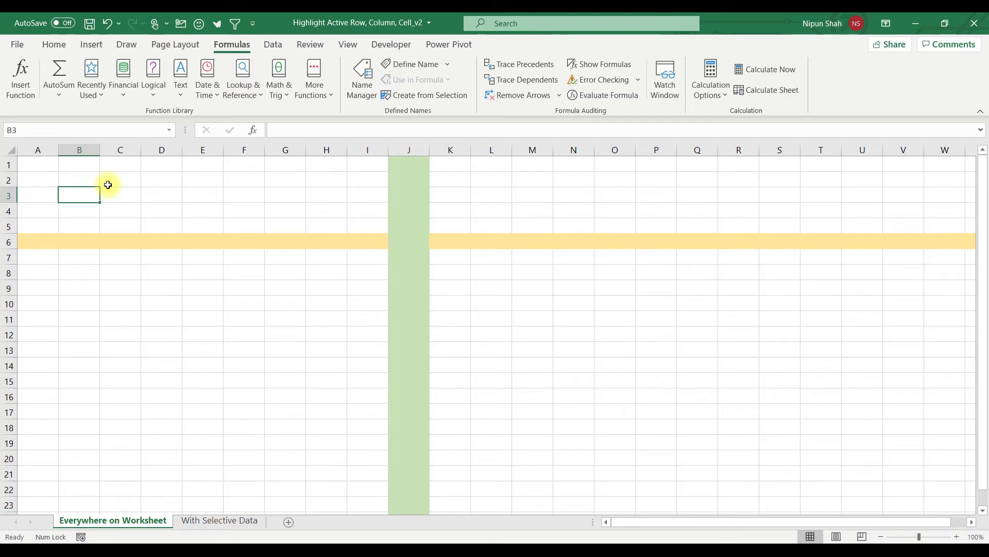
pyautogui.click(27, 171)
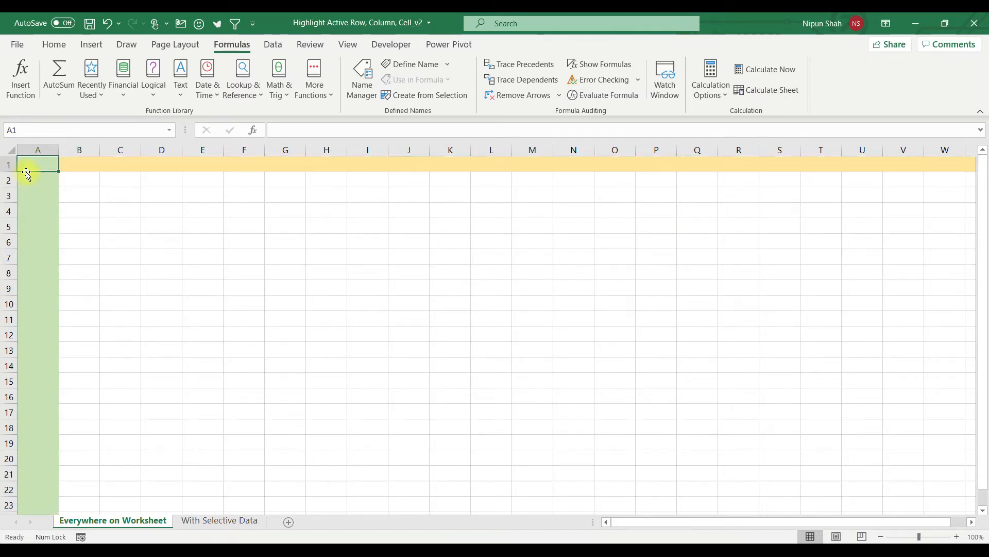
# Step: Start a third formula-based conditional formatting rule for the entire sheet, with the formula =cell("address")=address(row(),column())
pyautogui.click(6, 149)
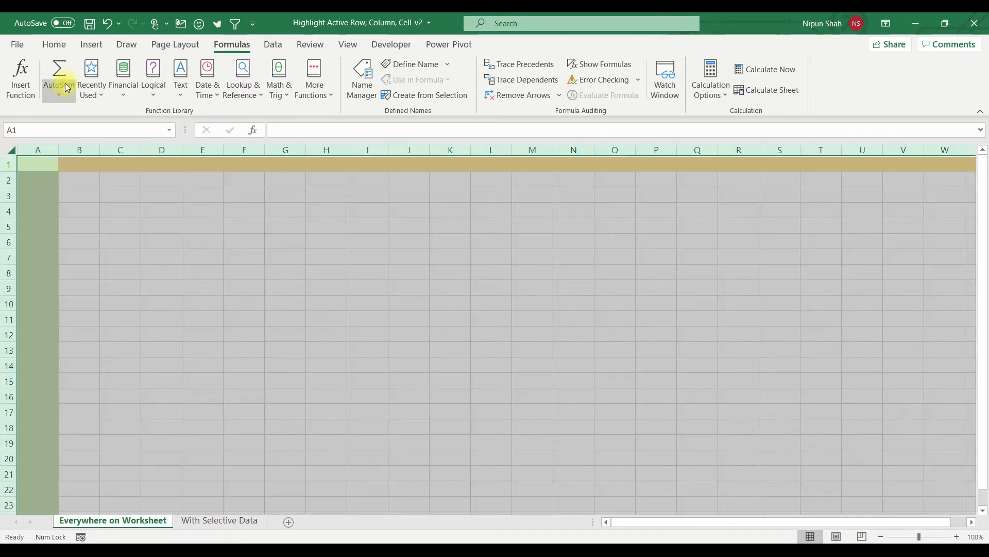
pyautogui.click(55, 45)
pyautogui.click(552, 82)
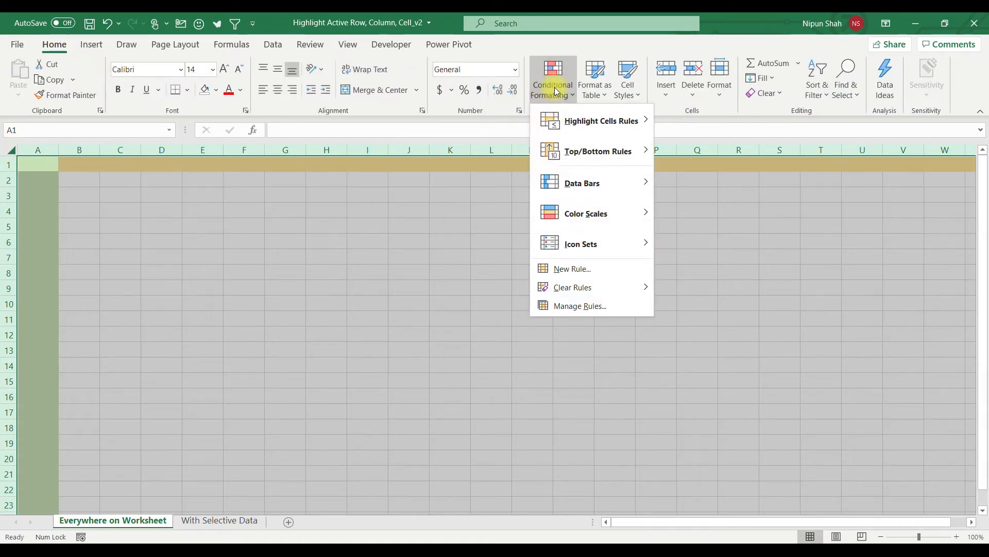
pyautogui.click(590, 271)
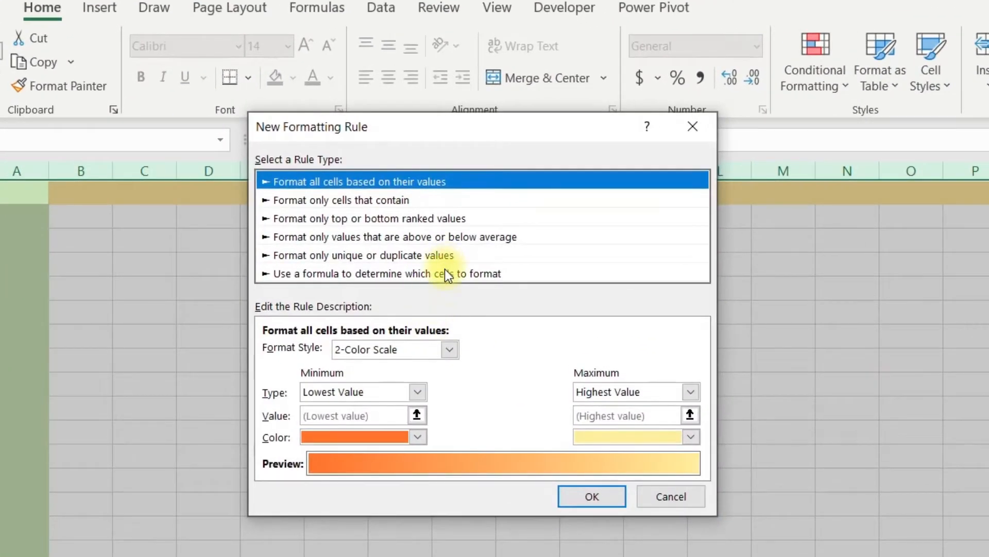
pyautogui.click(445, 269)
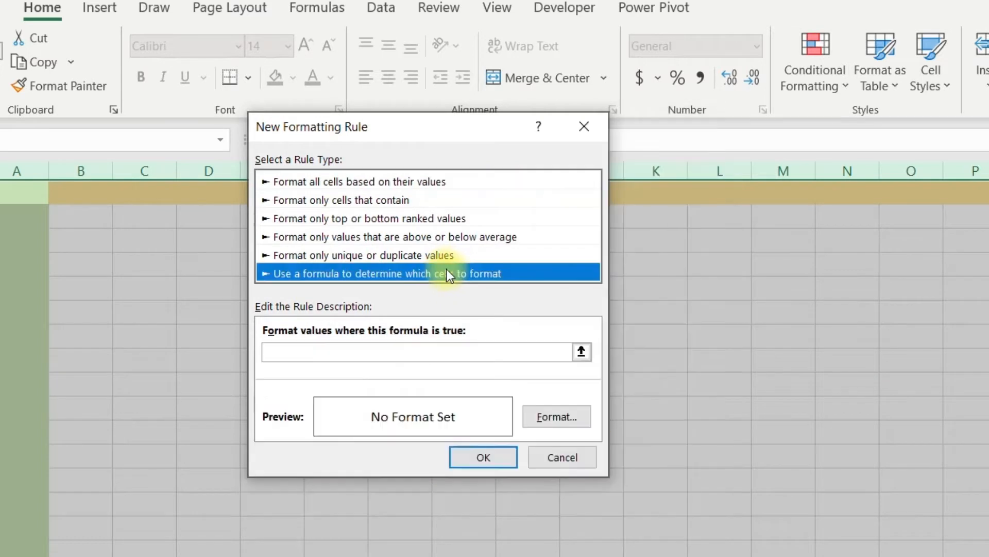
pyautogui.click(443, 353)
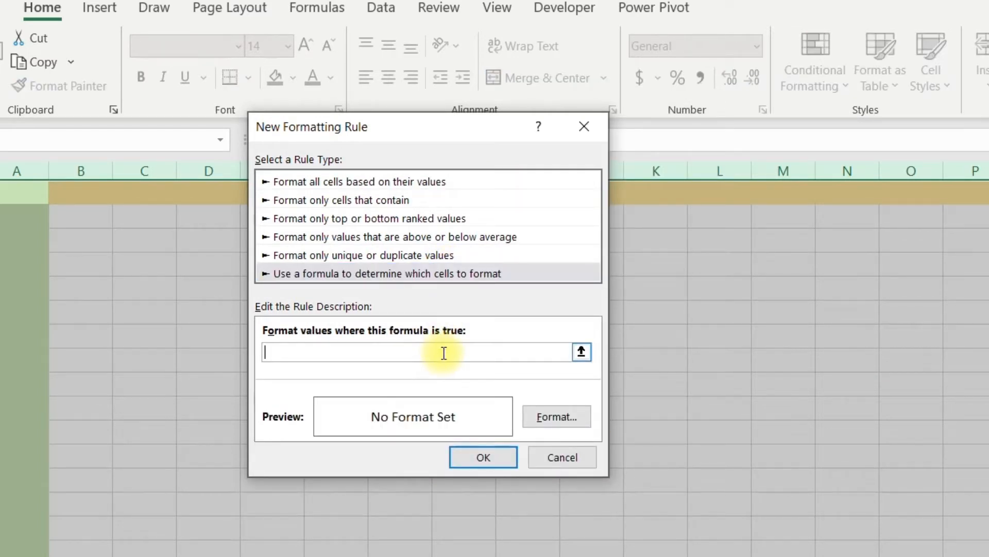
pyautogui.write('=')
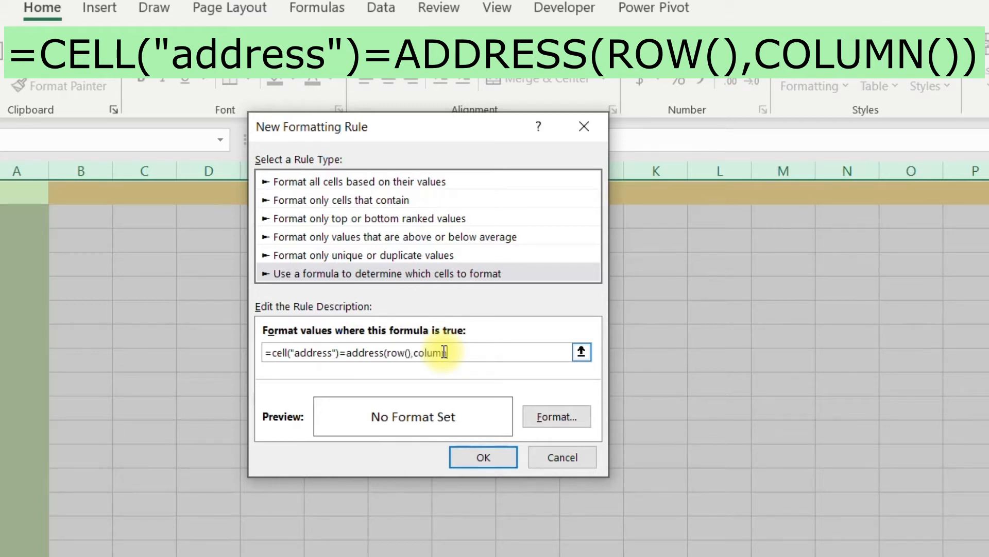
pyautogui.write('n())')
# Step: Give the active cell rule a white font and a dark blue fill and apply it to the sheet
pyautogui.click(570, 419)
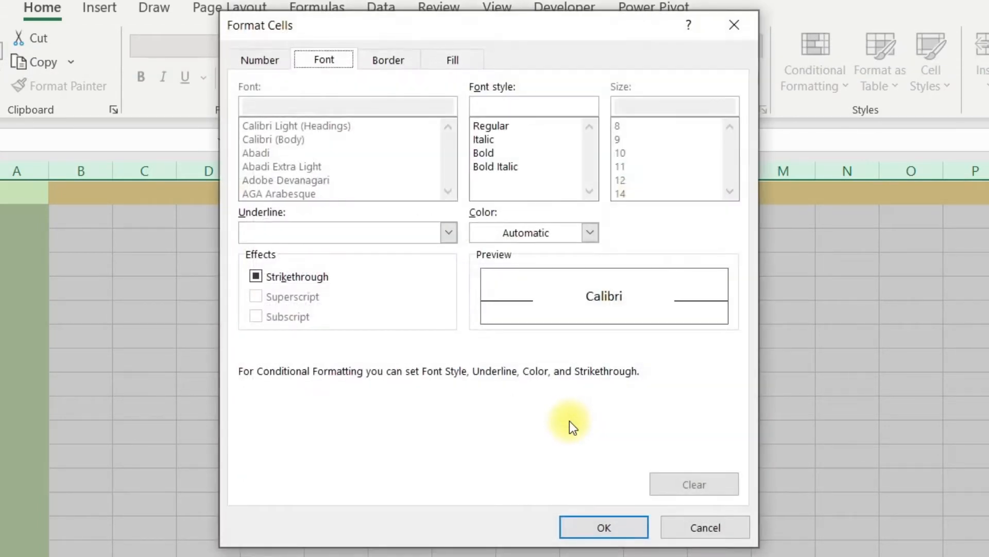
pyautogui.click(529, 232)
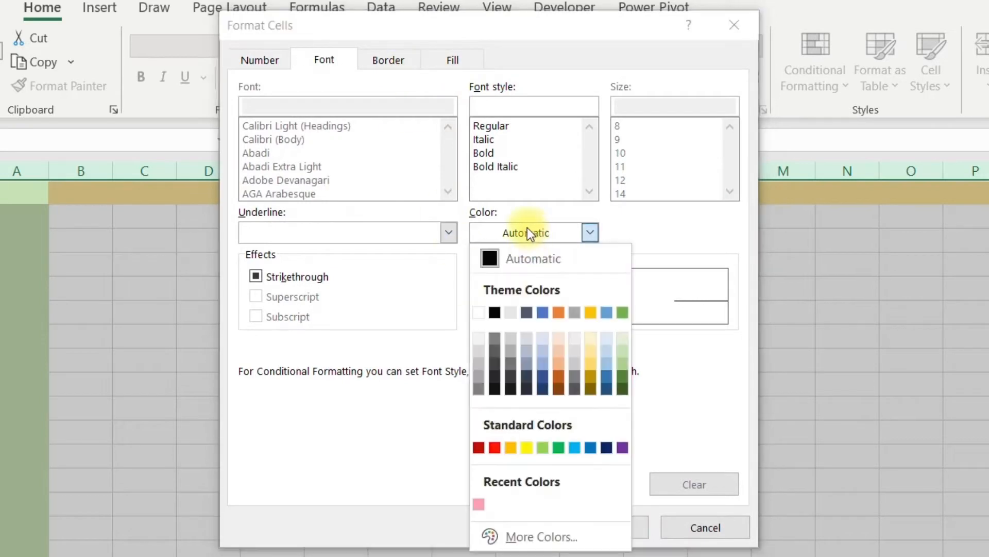
pyautogui.click(481, 315)
pyautogui.click(444, 60)
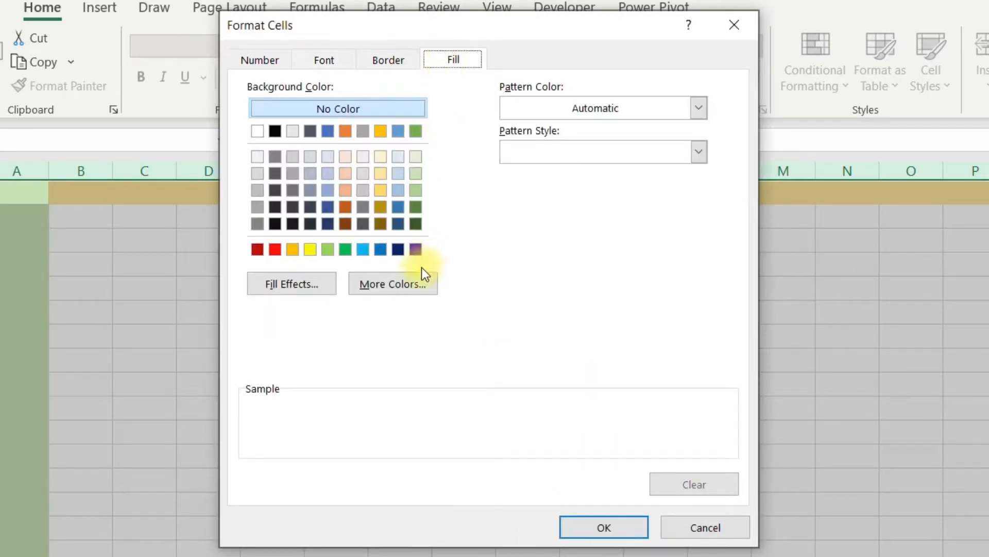
pyautogui.click(398, 225)
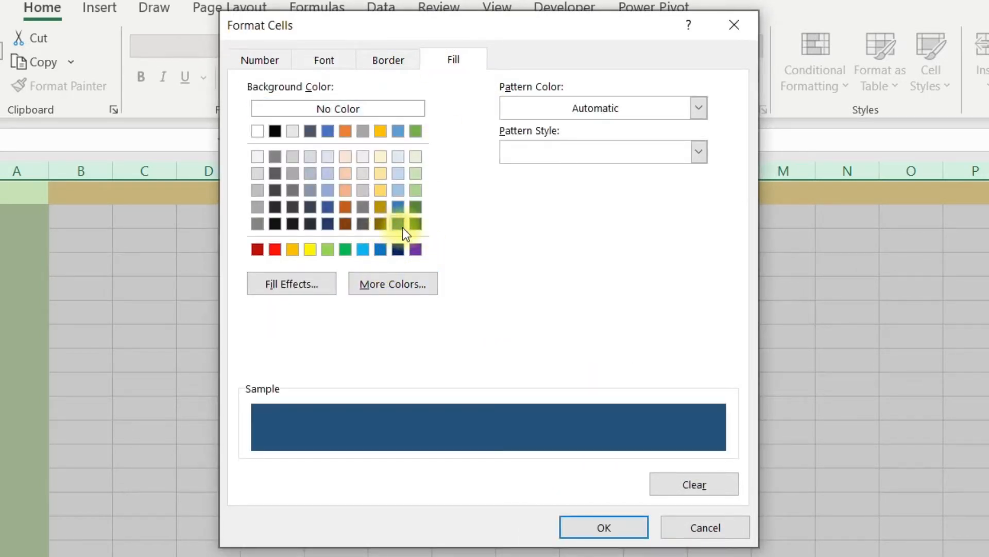
pyautogui.click(602, 527)
pyautogui.click(499, 456)
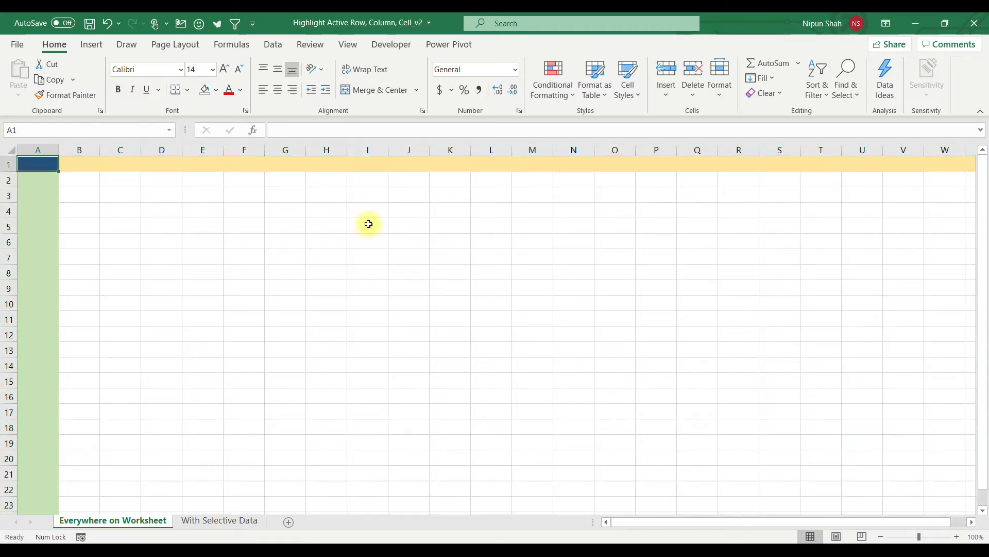
# Step: Test the row, column and active cell highlighting by selecting and recalculating at cells such as I5, K6, G8, E13, H7 and I9
pyautogui.click(369, 224)
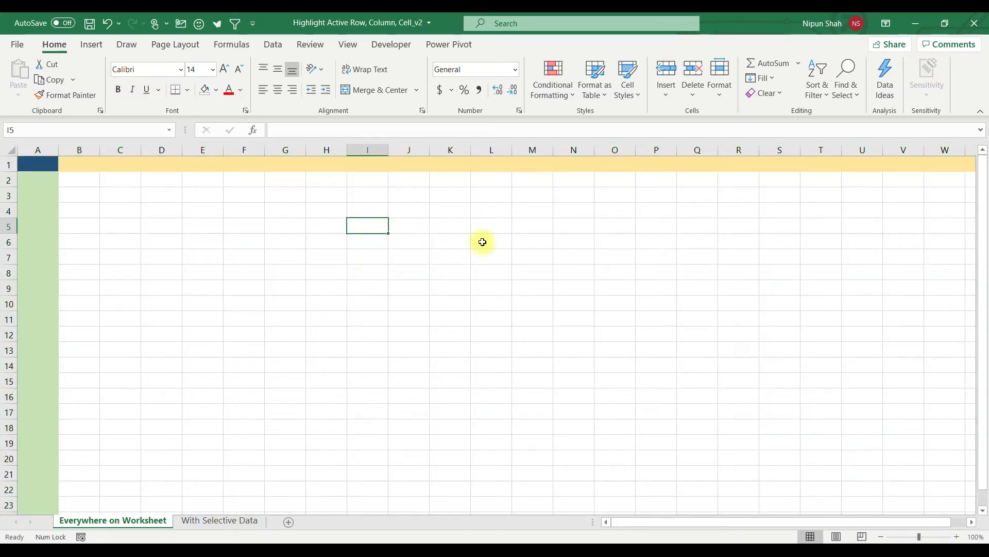
pyautogui.click(465, 244)
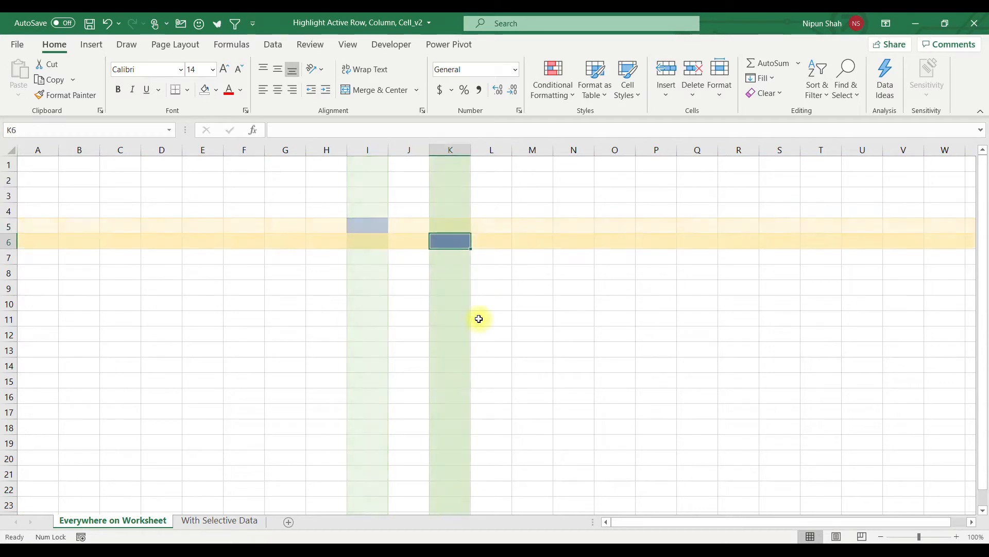
pyautogui.click(508, 220)
pyautogui.click(302, 273)
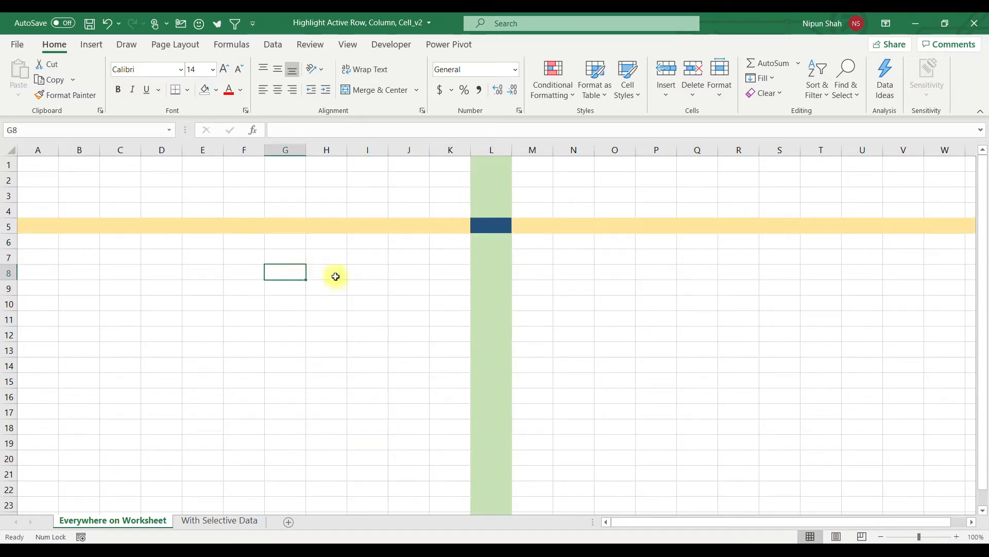
pyautogui.click(372, 270)
pyautogui.click(370, 209)
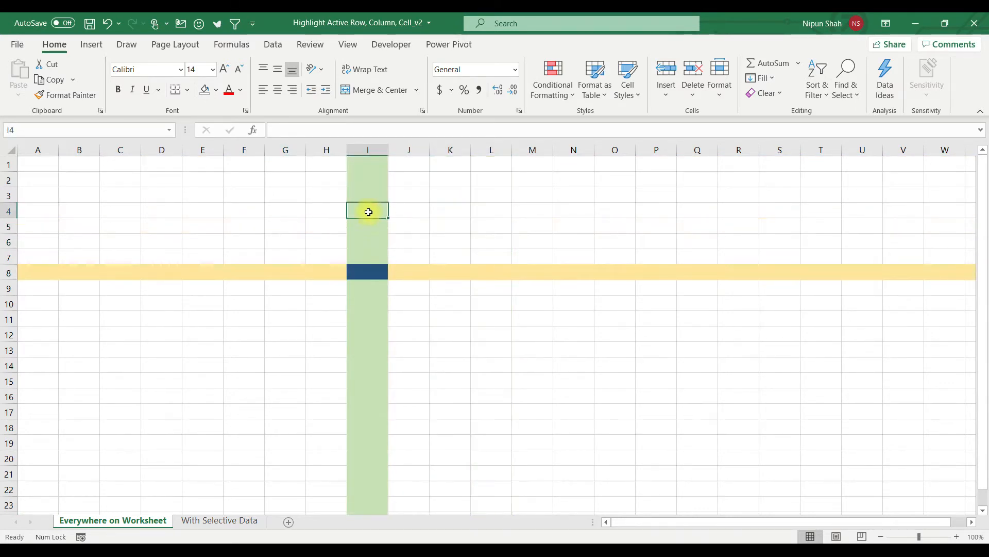
pyautogui.click(505, 323)
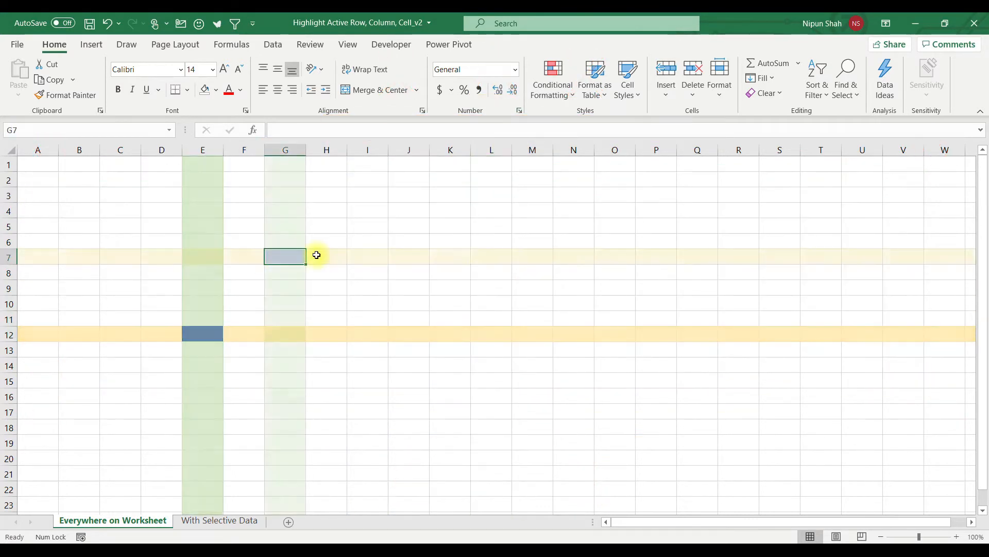
pyautogui.click(371, 279)
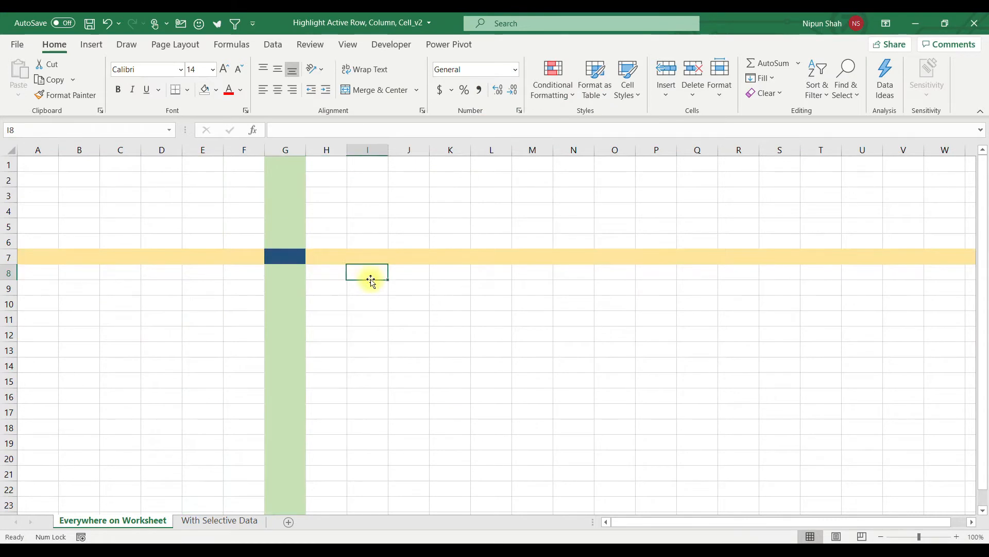
pyautogui.click(450, 270)
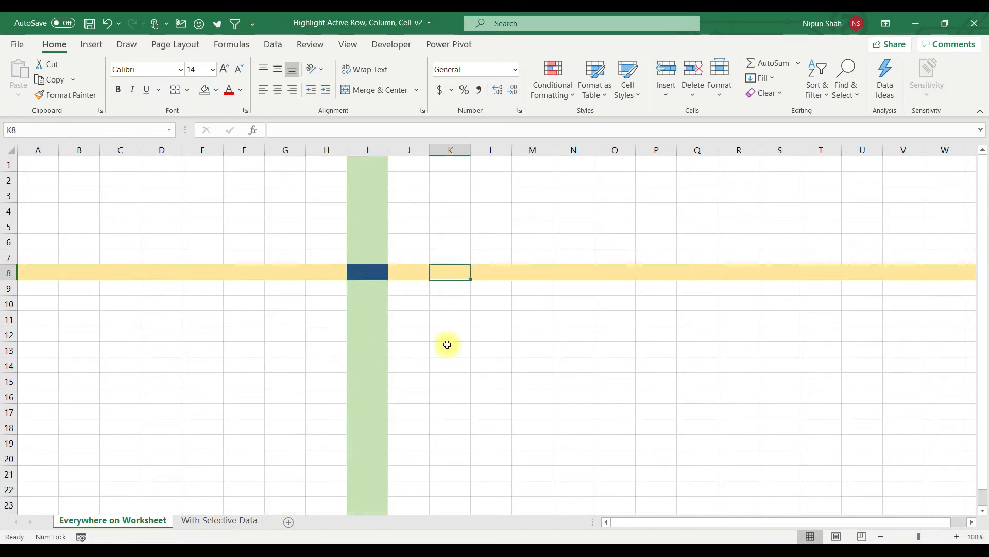
pyautogui.click(217, 349)
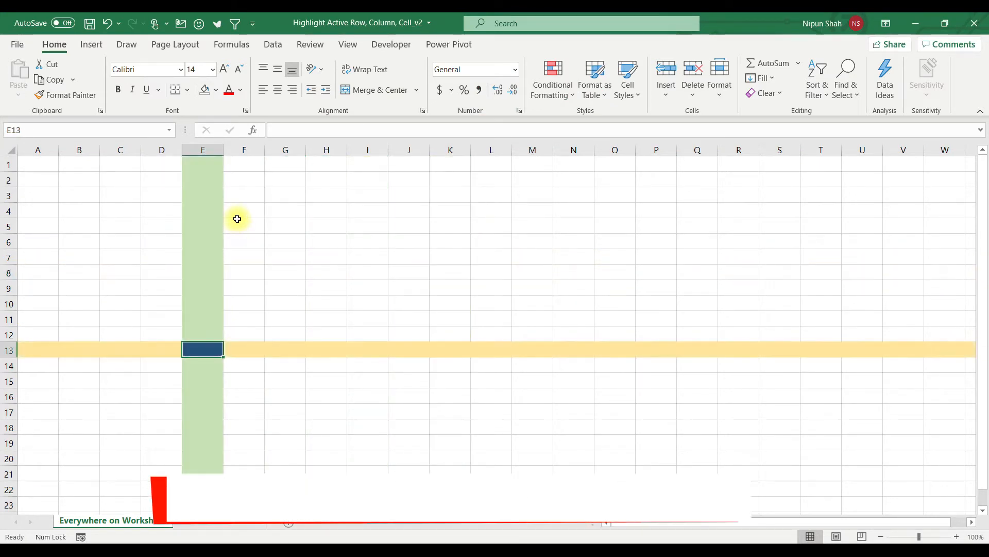
pyautogui.click(237, 220)
pyautogui.click(342, 258)
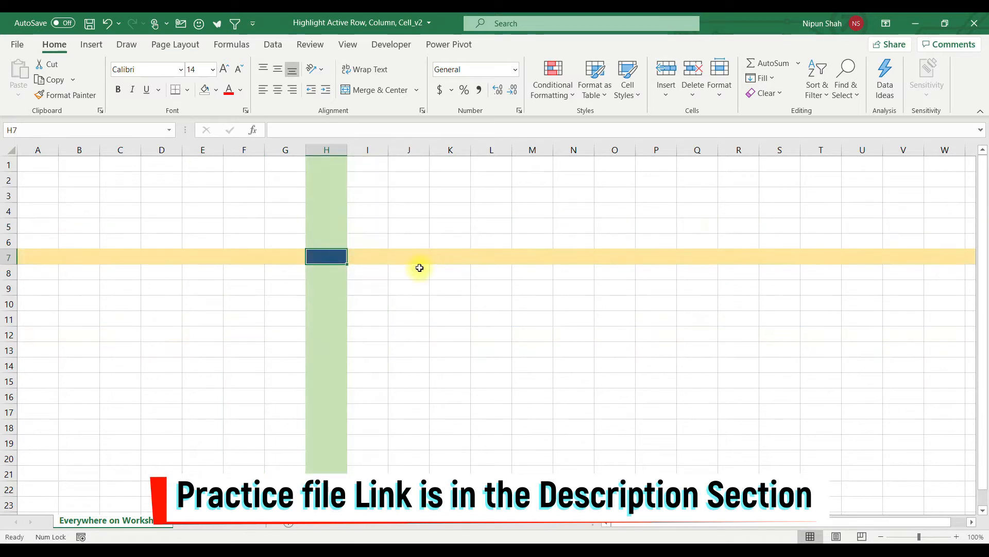
pyautogui.click(420, 267)
pyautogui.click(419, 348)
pyautogui.click(328, 258)
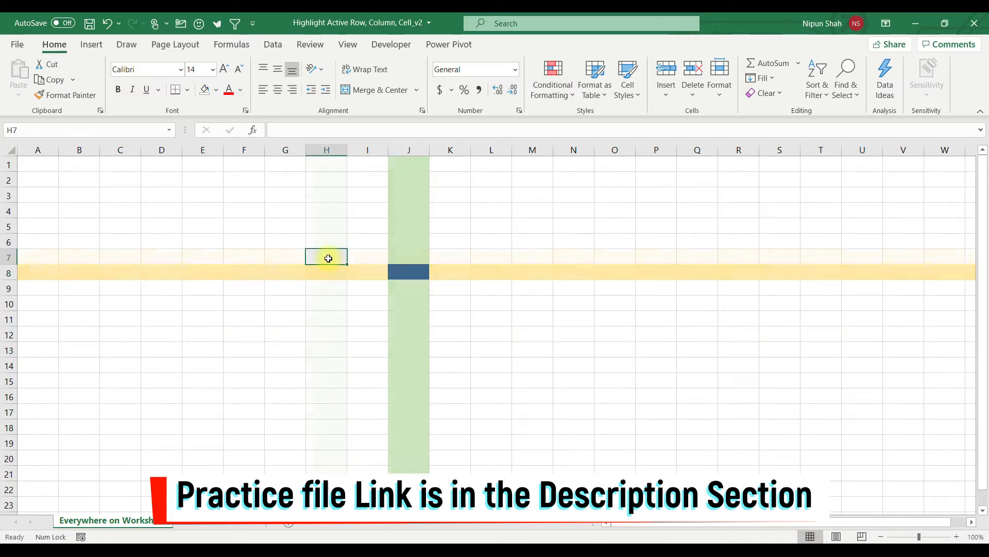
pyautogui.click(368, 287)
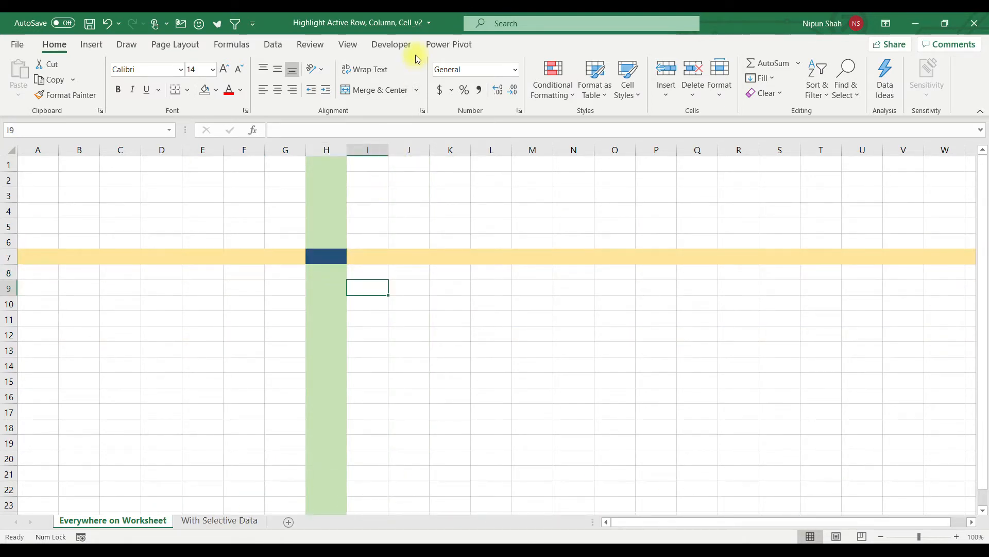
# Step: Check in the ribbon customization options that the Developer tab is enabled, and accept the options
pyautogui.click(402, 48)
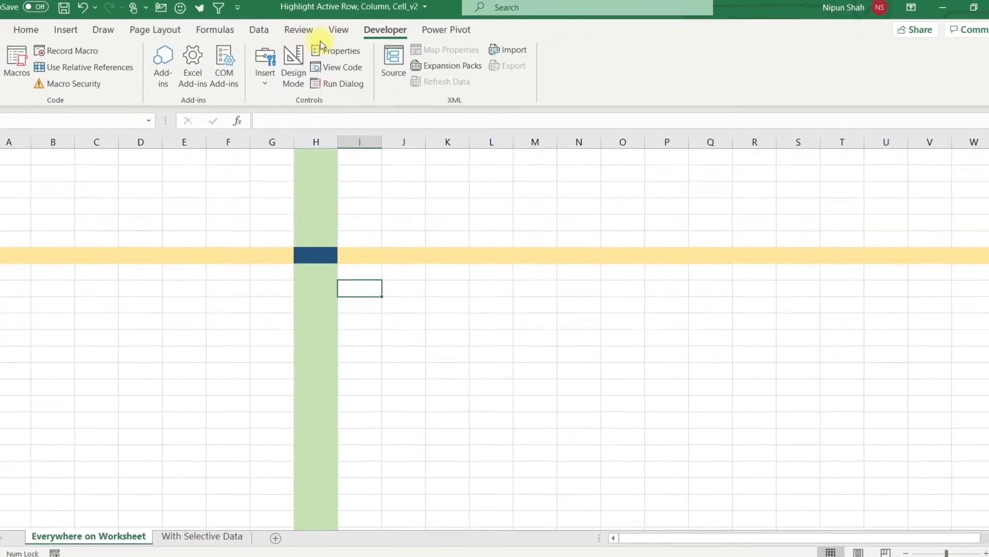
pyautogui.rightClick(335, 34)
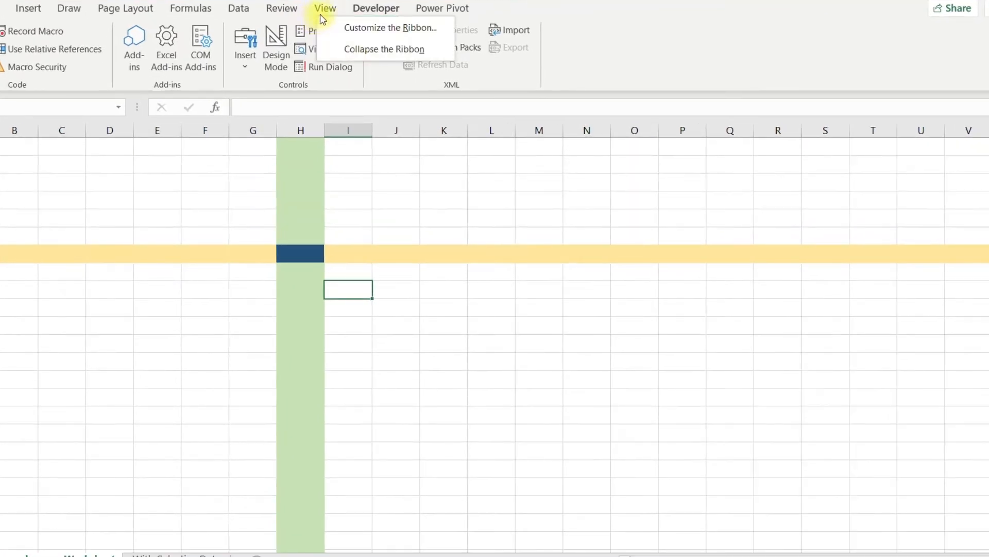
pyautogui.click(347, 31)
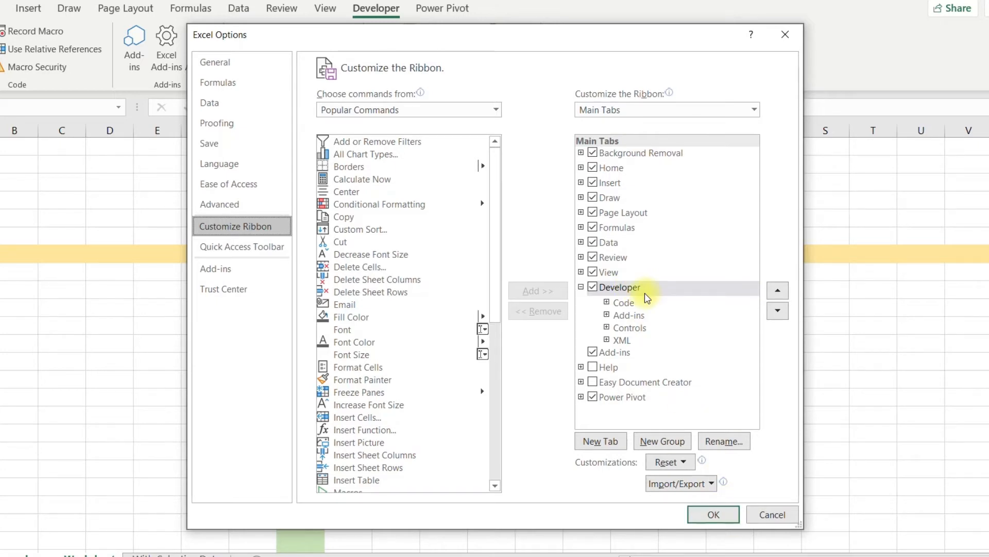
pyautogui.click(715, 514)
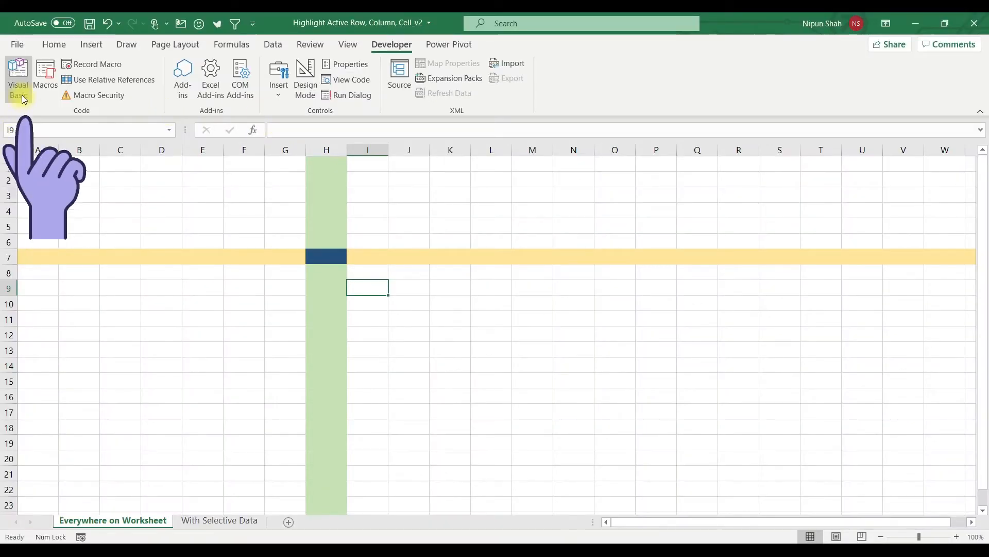
# Step: In the Visual Basic editor, set up a Worksheet SelectionChange procedure for Sheet2 (Everywhere on Worksheet), with an empty line for its body
pyautogui.click(23, 90)
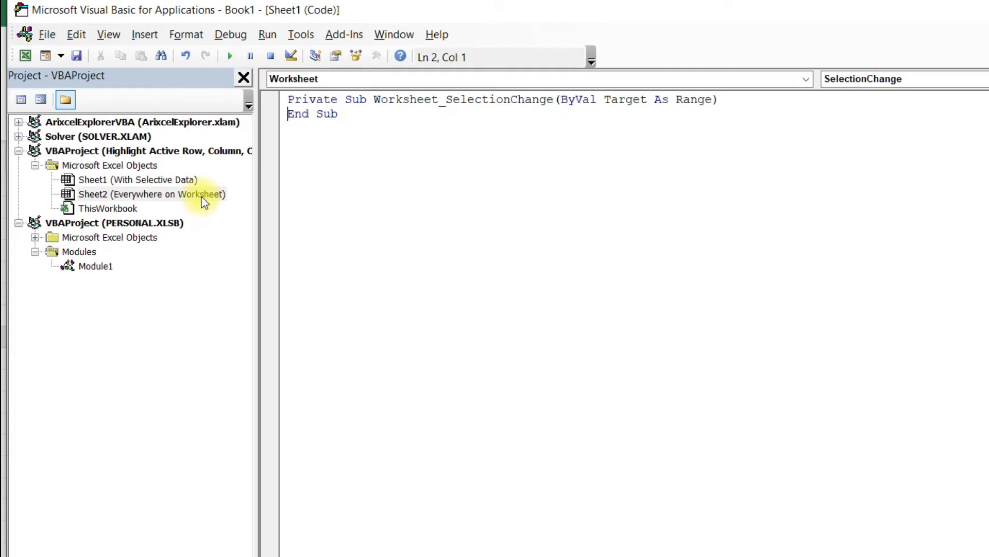
pyautogui.doubleClick(203, 196)
pyautogui.click(515, 81)
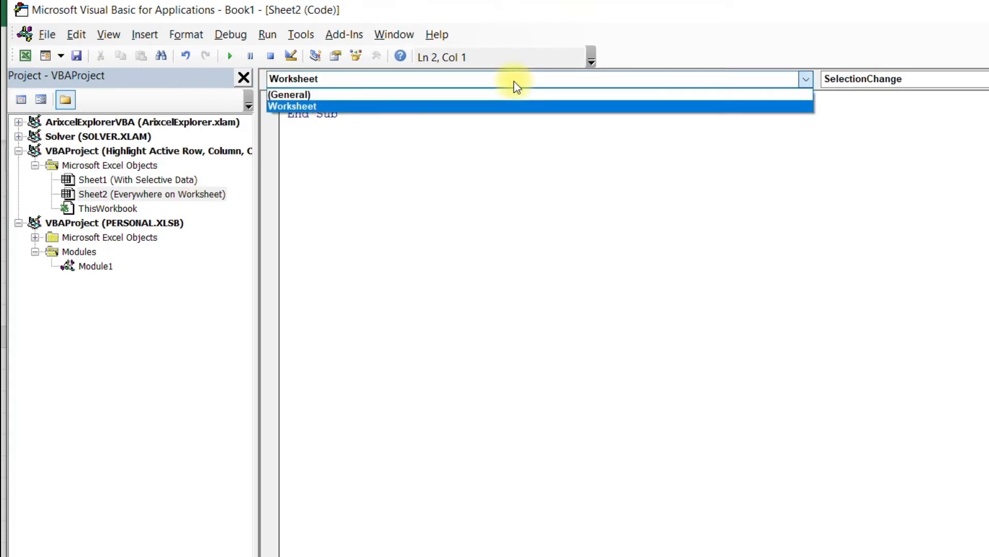
pyautogui.click(512, 107)
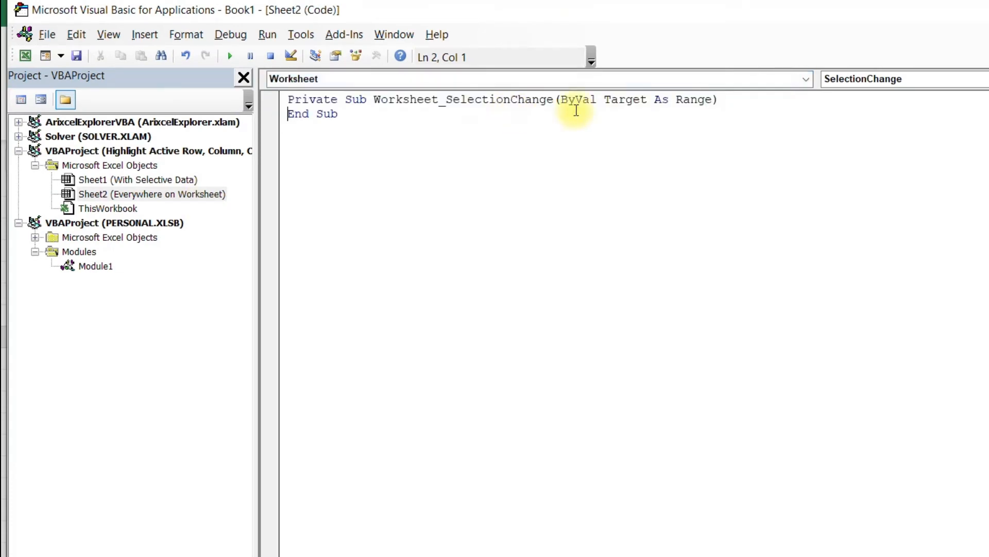
pyautogui.click(939, 78)
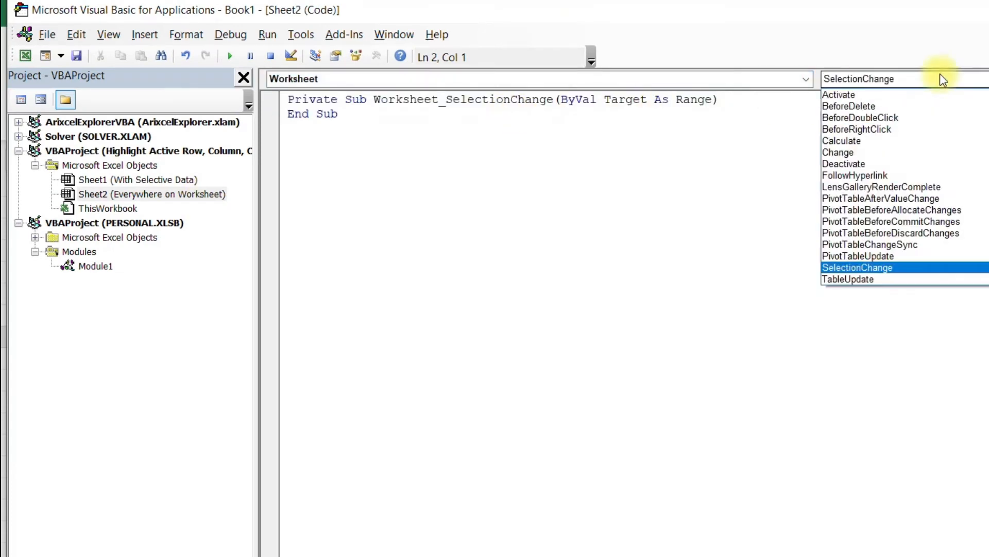
pyautogui.click(911, 273)
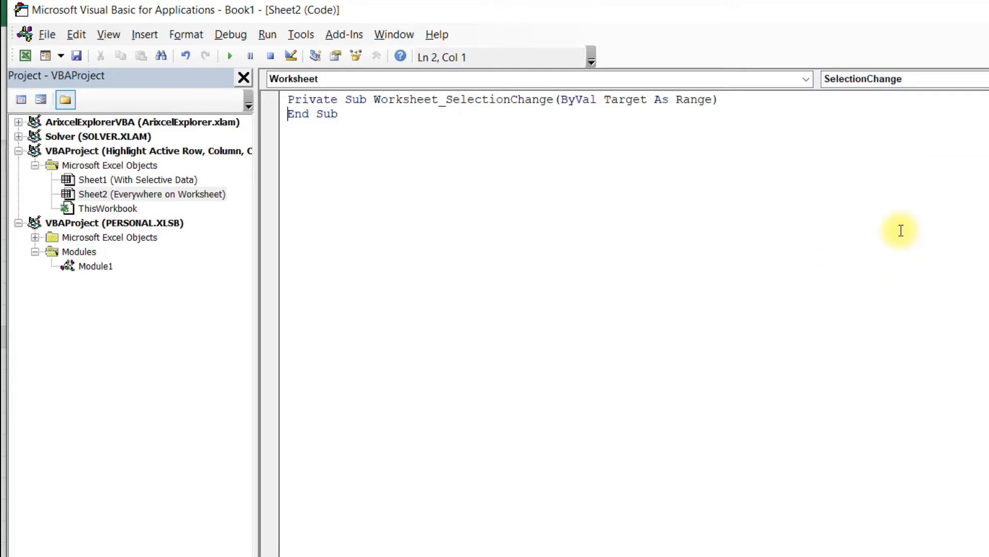
pyautogui.press('Return')
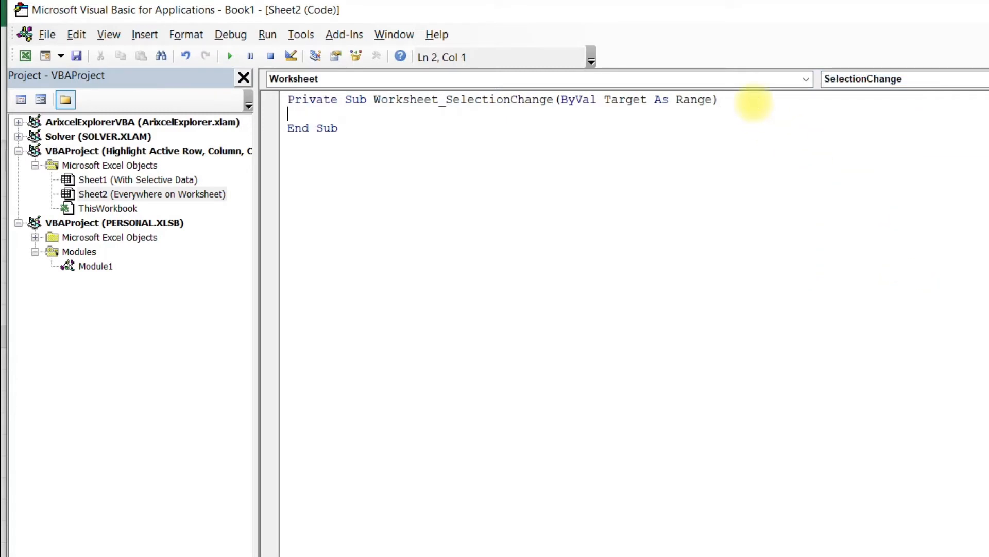
# Step: Add the line Application.ScreenUpdating = True to the SelectionChange procedure and close the code editor
pyautogui.write('a')
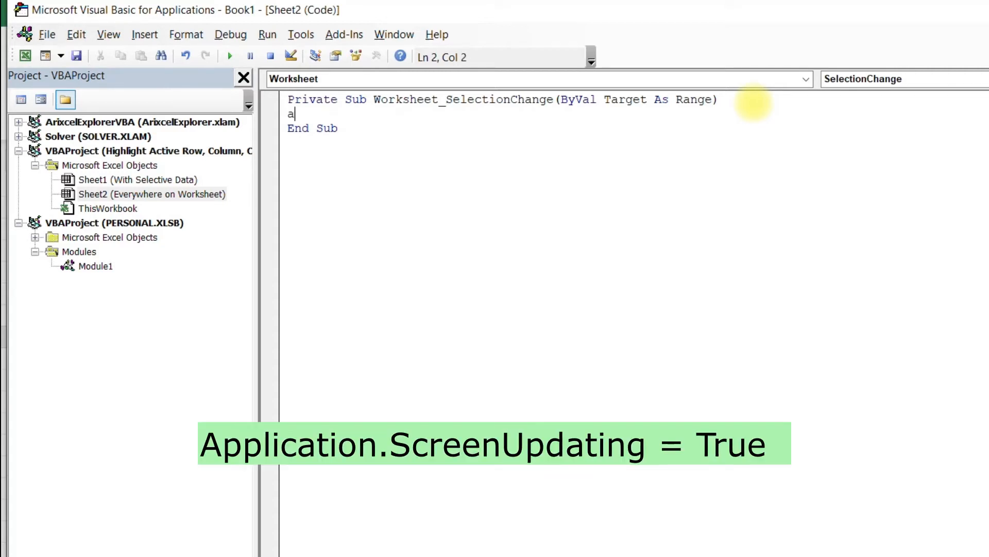
pyautogui.write('pplication.sc')
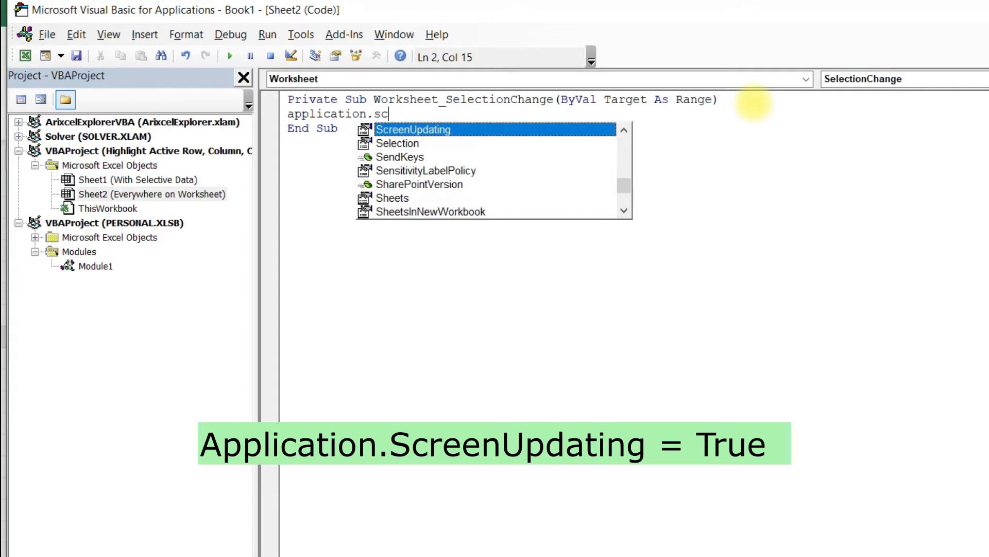
pyautogui.press('Tab')
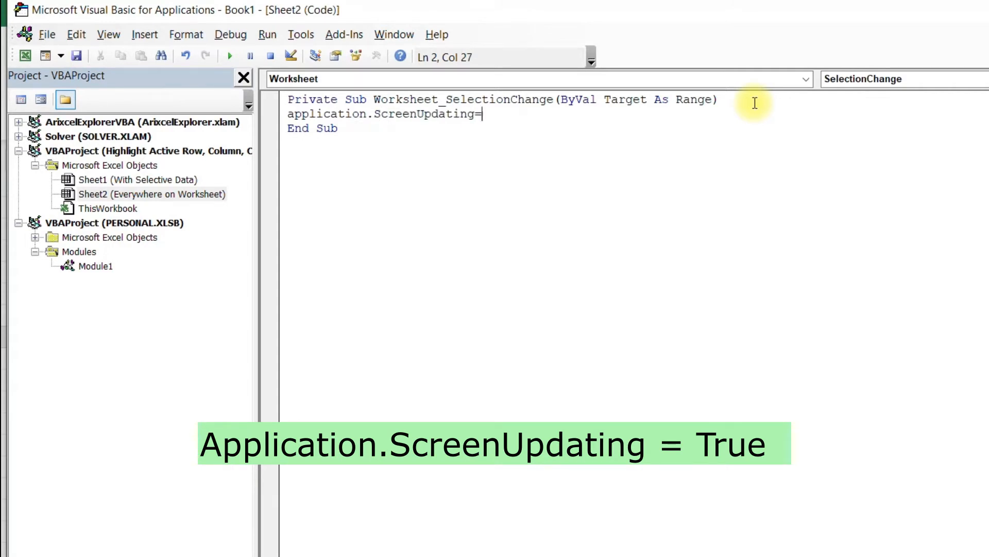
pyautogui.press('Down')
pyautogui.press('Return')
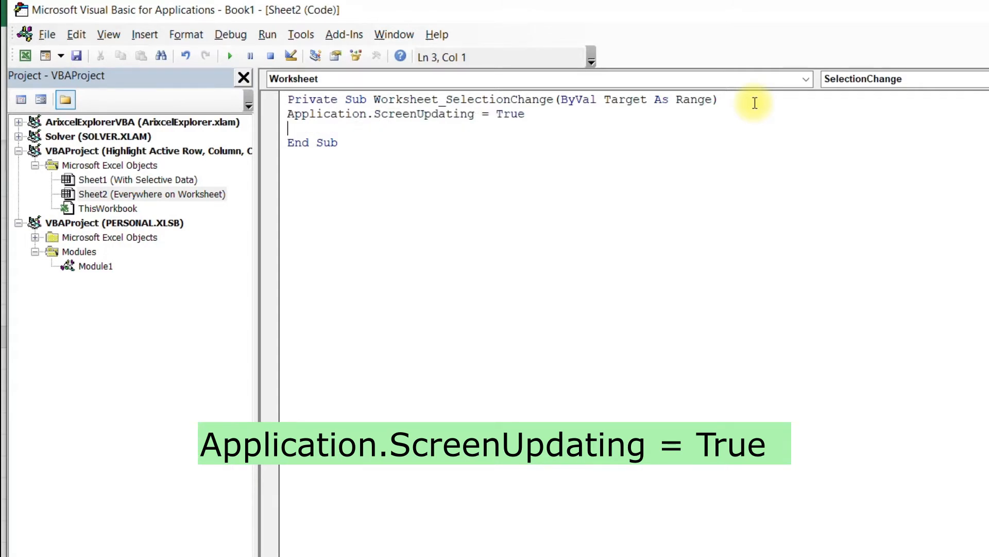
pyautogui.click(979, 27)
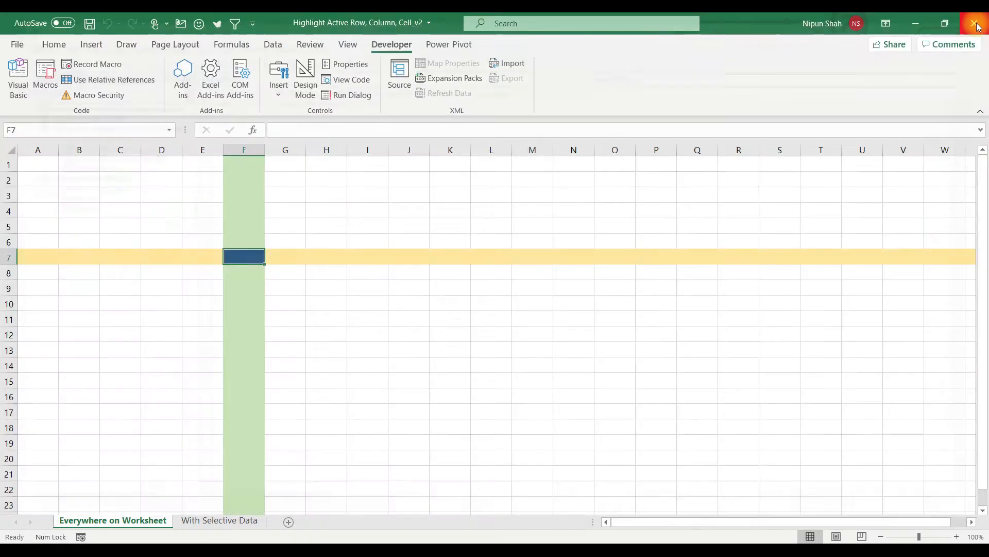
# Step: Test the automatic row, column and cell highlighting by selecting cells such as H4, K10, L6, I4, I14 and I5 without recalculating
pyautogui.click(336, 210)
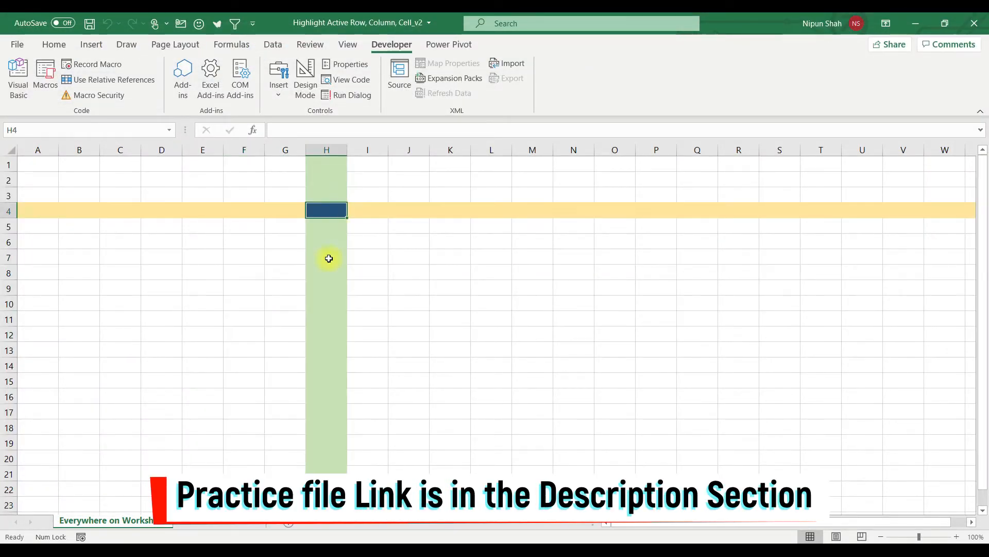
pyautogui.click(324, 316)
pyautogui.click(572, 256)
pyautogui.click(459, 307)
pyautogui.click(507, 245)
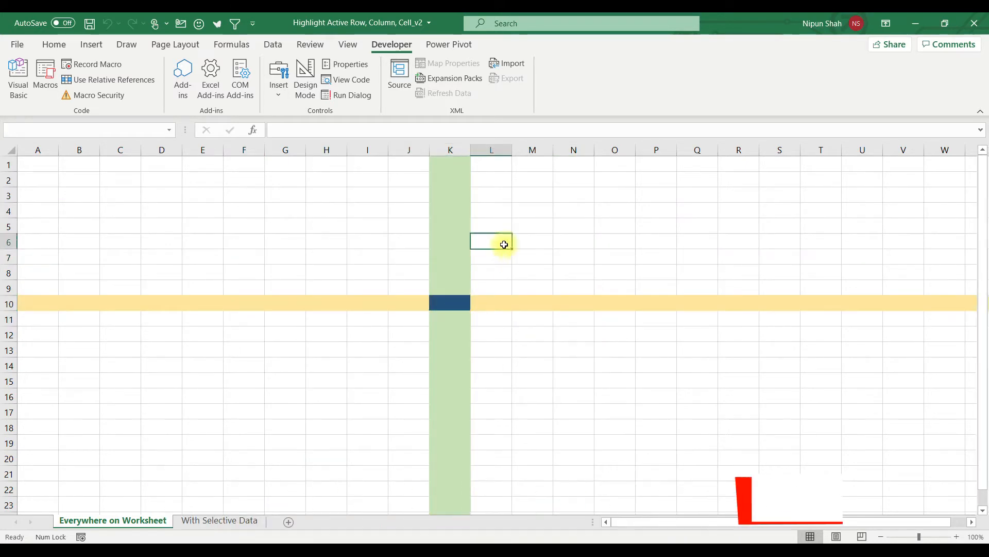
pyautogui.click(375, 239)
pyautogui.click(367, 316)
pyautogui.click(450, 256)
pyautogui.click(374, 216)
pyautogui.click(360, 364)
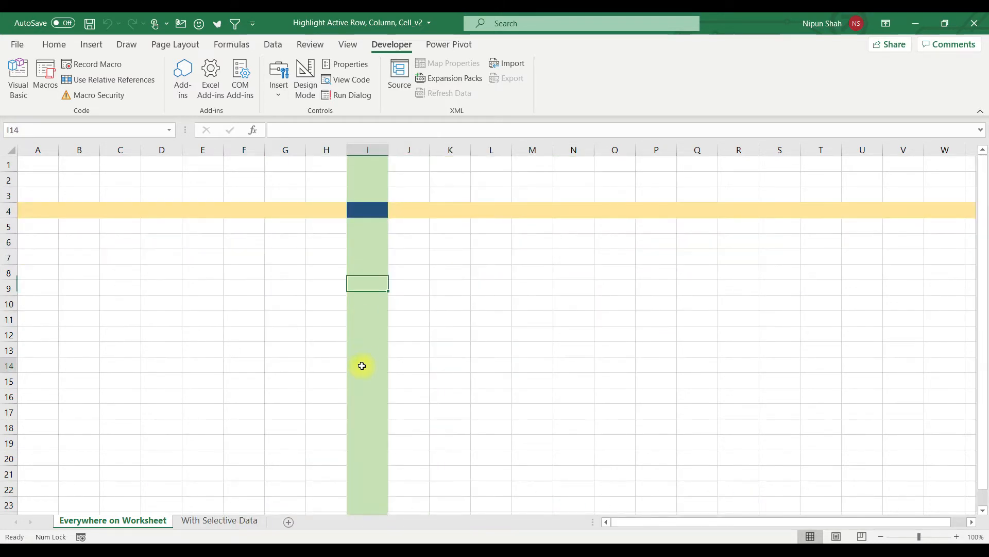
pyautogui.click(565, 396)
pyautogui.click(565, 268)
pyautogui.click(387, 227)
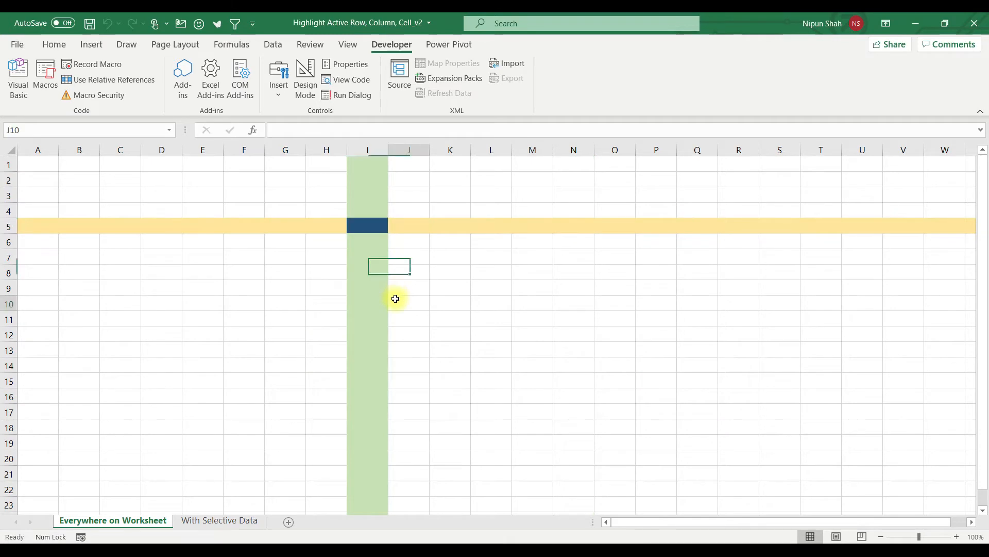
# Step: Enter "Excel" in cell J10 and "Excel Insider" in cell J11
pyautogui.click(396, 301)
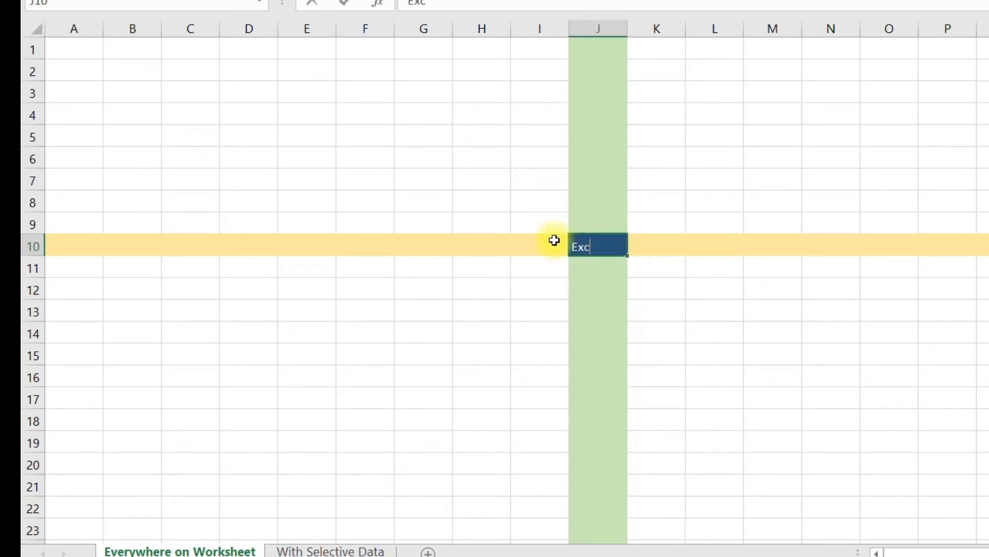
pyautogui.write('el')
pyautogui.press('Return')
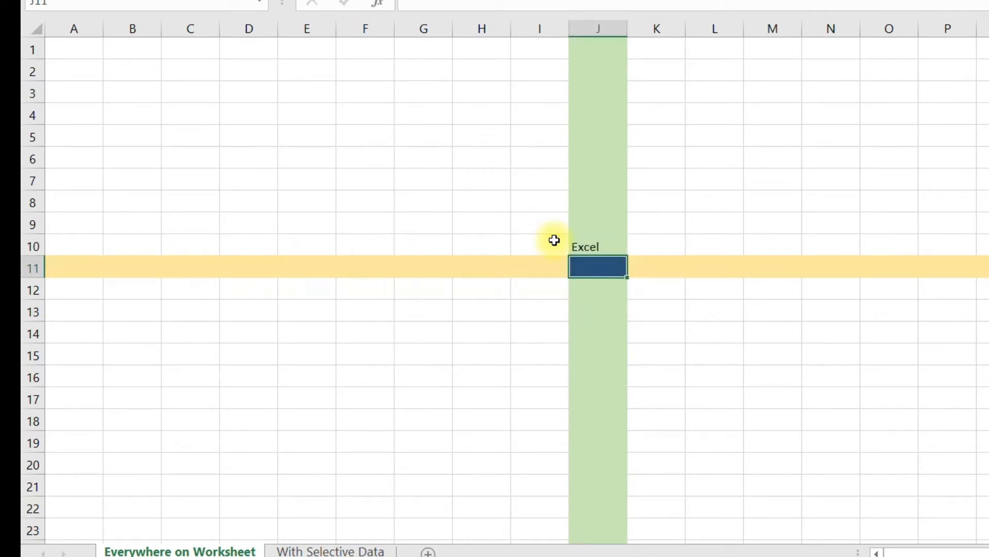
pyautogui.write('Excel Insider')
pyautogui.press('Return')
# Step: Copy cells J10:J11 and paste them at M8
pyautogui.press('Up')
pyautogui.hotkey('shift', 'Up')
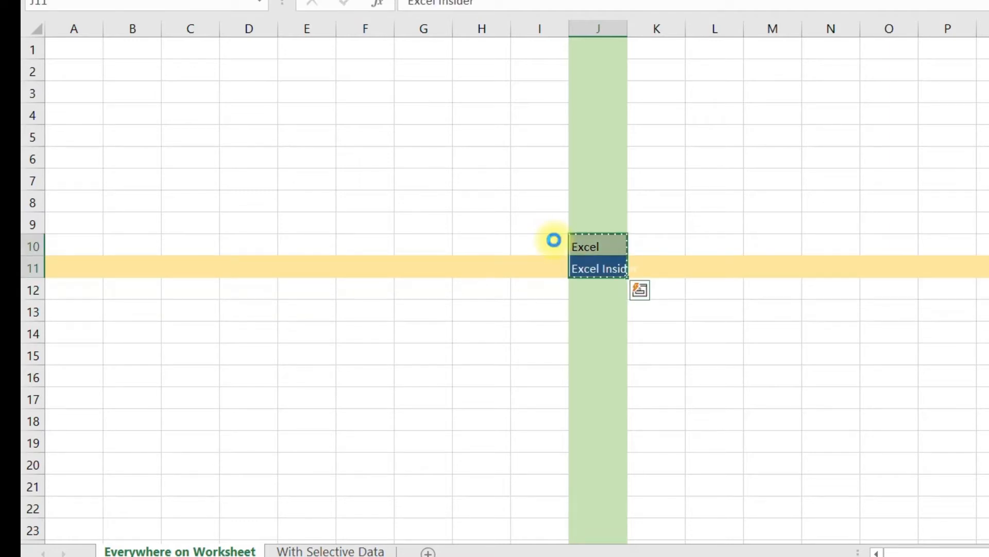
pyautogui.press('Right')
pyautogui.press('Right')
pyautogui.press('Right')
pyautogui.press('Up')
pyautogui.press('Up')
pyautogui.press('Up')
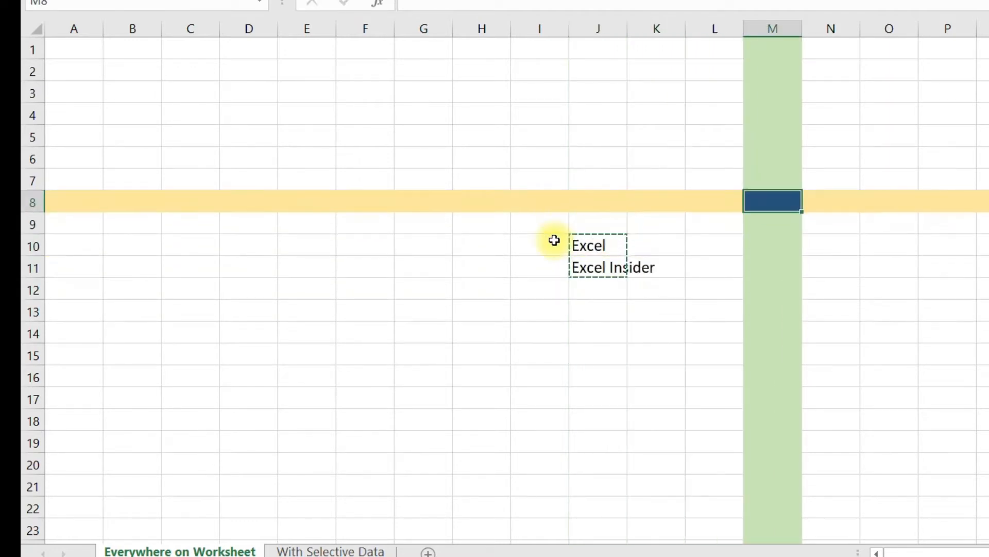
pyautogui.hotkey('ctrl', 'v')
pyautogui.press('Down')
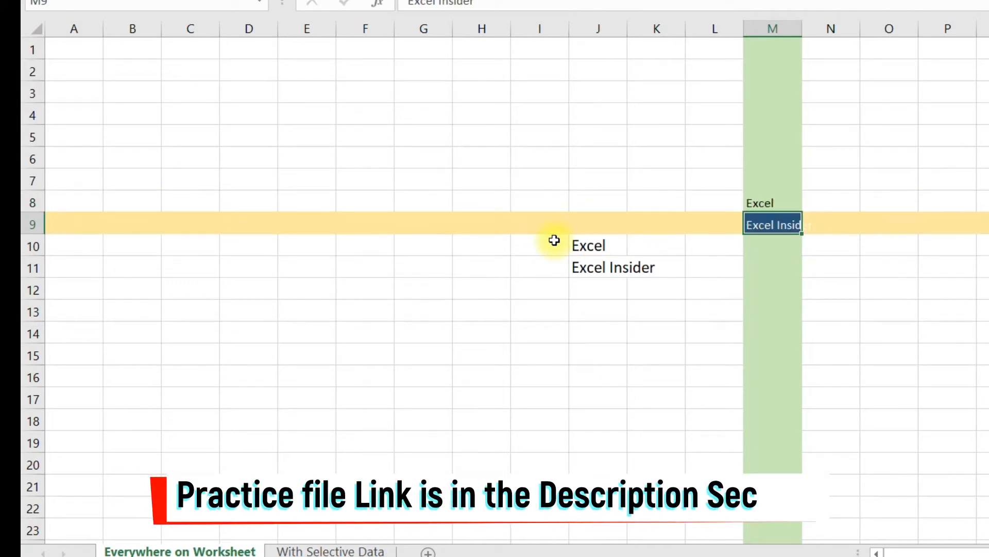
# Step: Undo the paste and both text entries, and redo them all
pyautogui.hotkey('ctrl', 'z')
pyautogui.hotkey('ctrl', 'z')
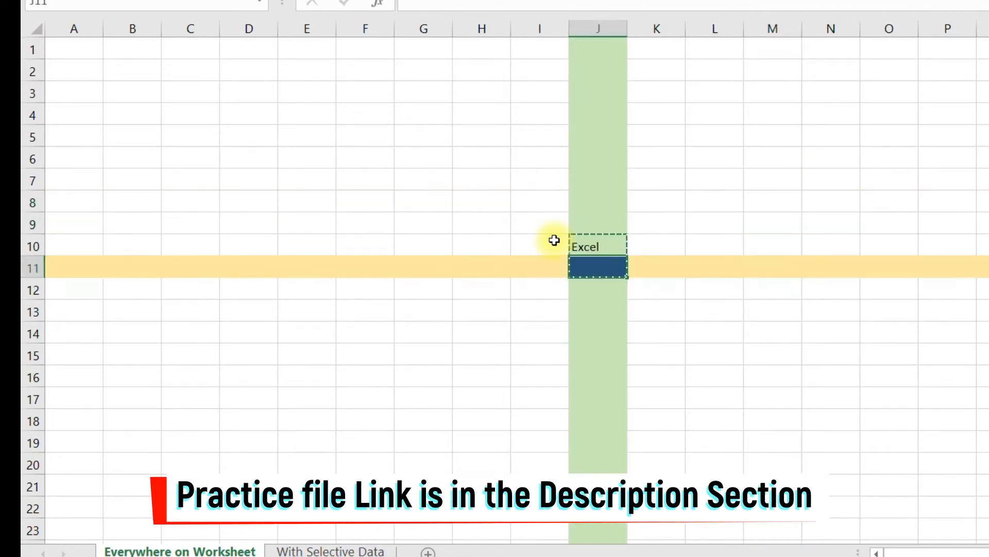
pyautogui.hotkey('ctrl', 'z')
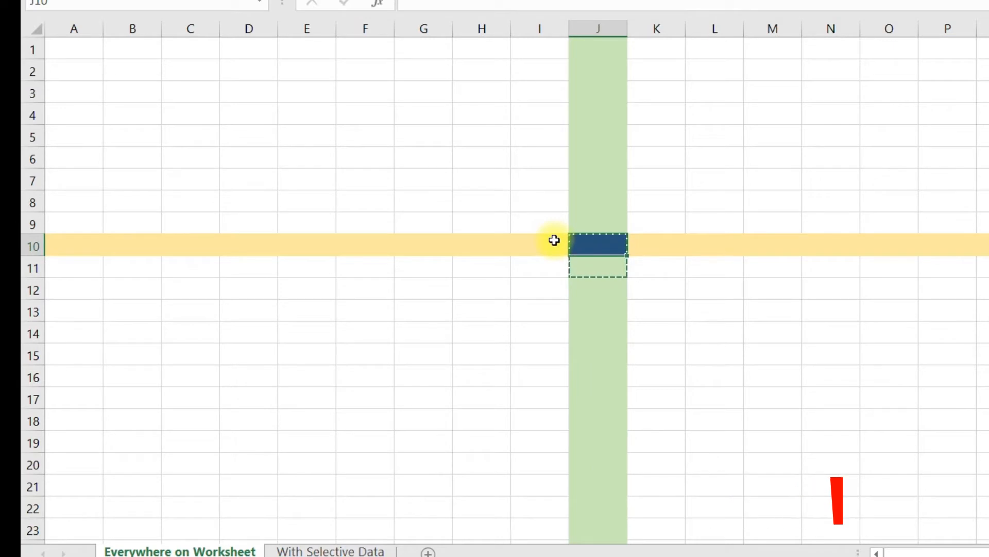
pyautogui.hotkey('ctrl', 'y')
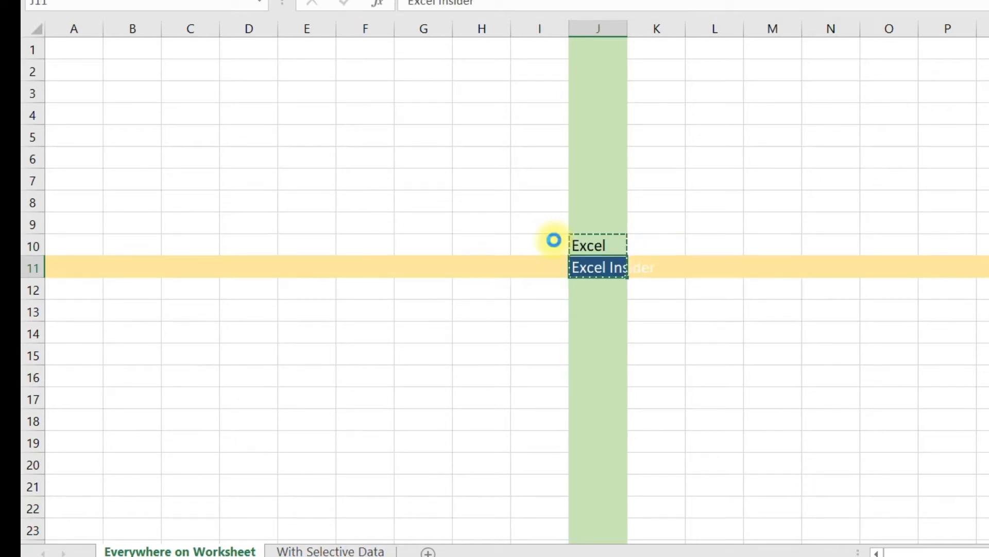
pyautogui.hotkey('ctrl', 'y')
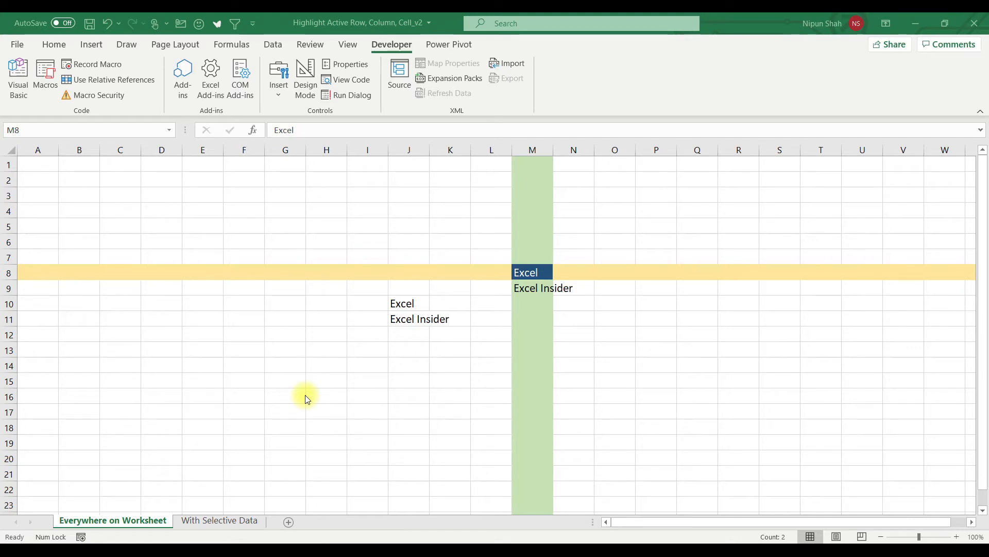
# Step: Copy the formatting of the whole Everywhere on Worksheet sheet onto the entire With Selective Data sheet with Format Painter
pyautogui.click(235, 521)
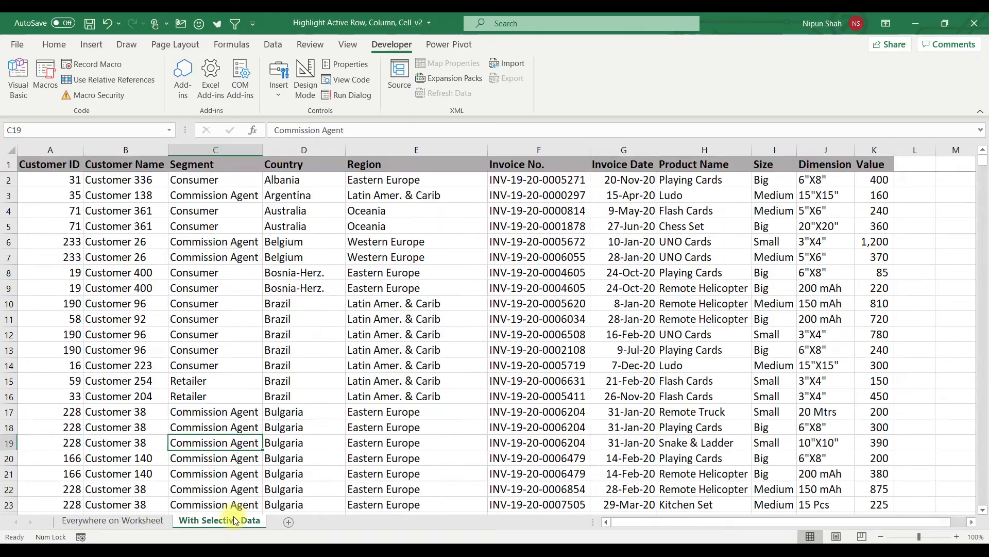
pyautogui.click(102, 213)
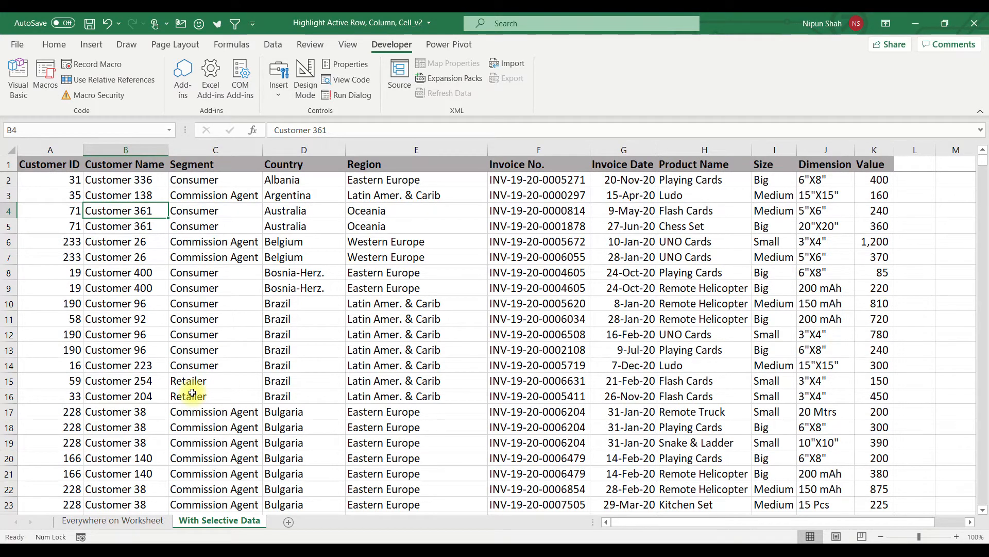
pyautogui.click(152, 522)
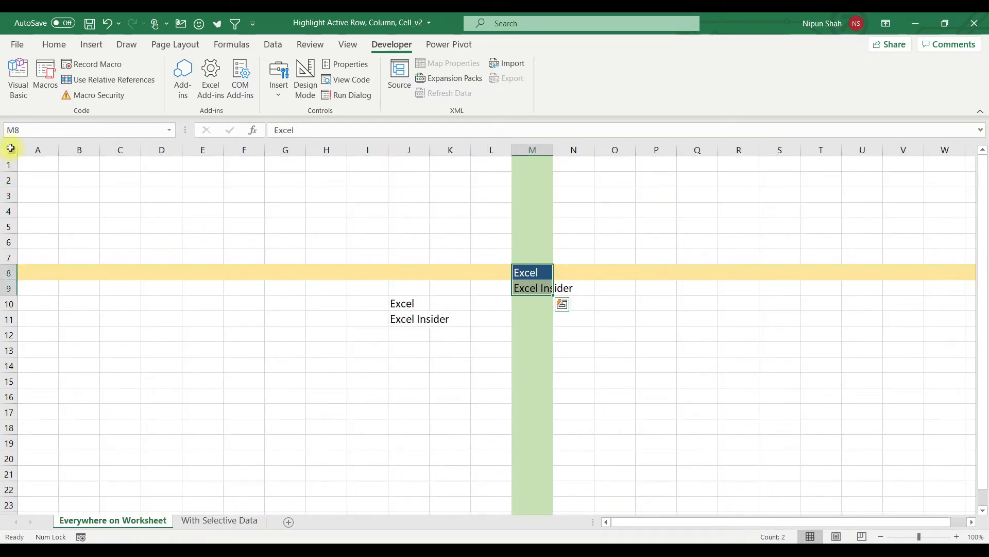
pyautogui.click(10, 148)
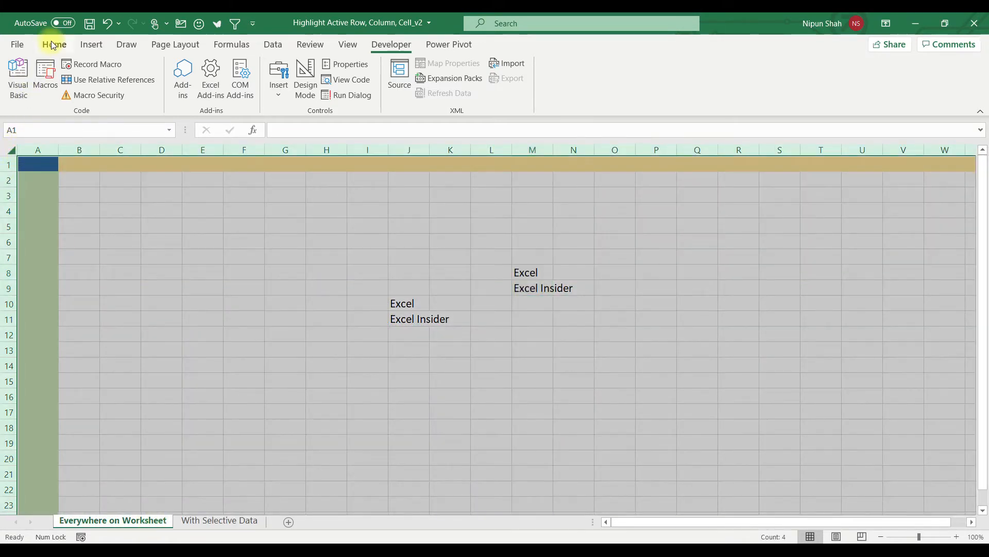
pyautogui.click(54, 46)
pyautogui.click(86, 95)
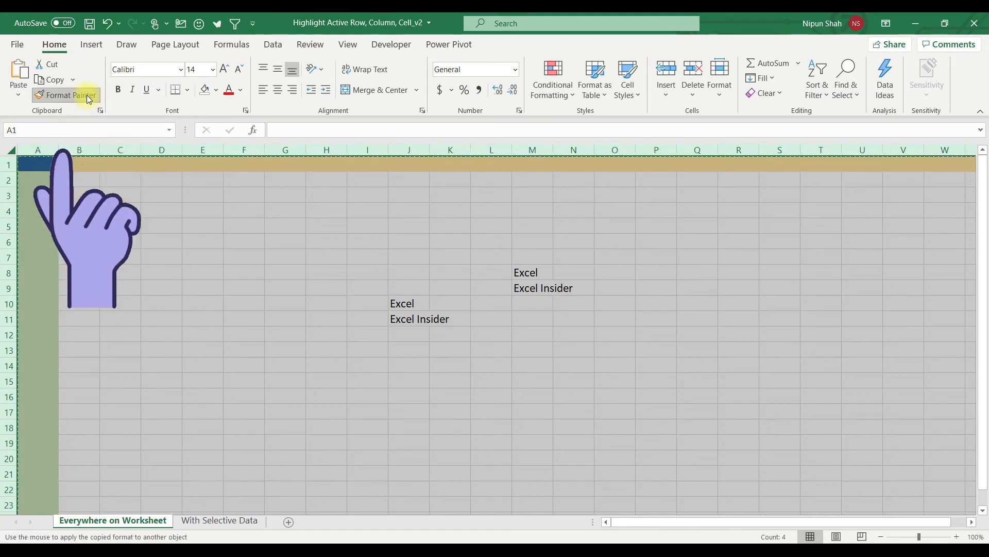
pyautogui.click(223, 522)
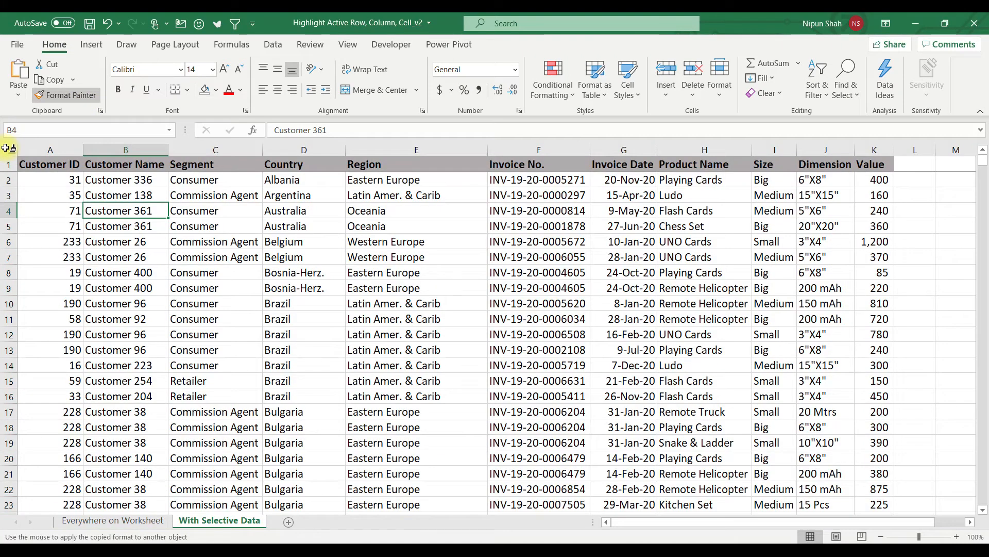
pyautogui.click(8, 149)
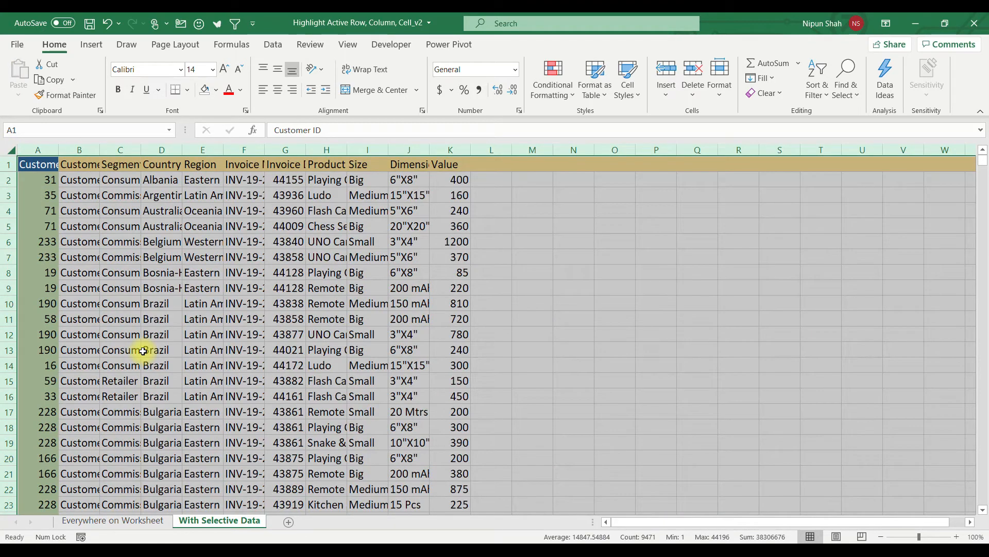
# Step: AutoFit the width of all columns on the With Selective Data sheet
pyautogui.hotkey('alt', 'h')
pyautogui.press('o')
pyautogui.press('i')
# Step: Format the Invoice Date column as day-month-year dates and the Value column as numbers with thousands separators
pyautogui.click(611, 152)
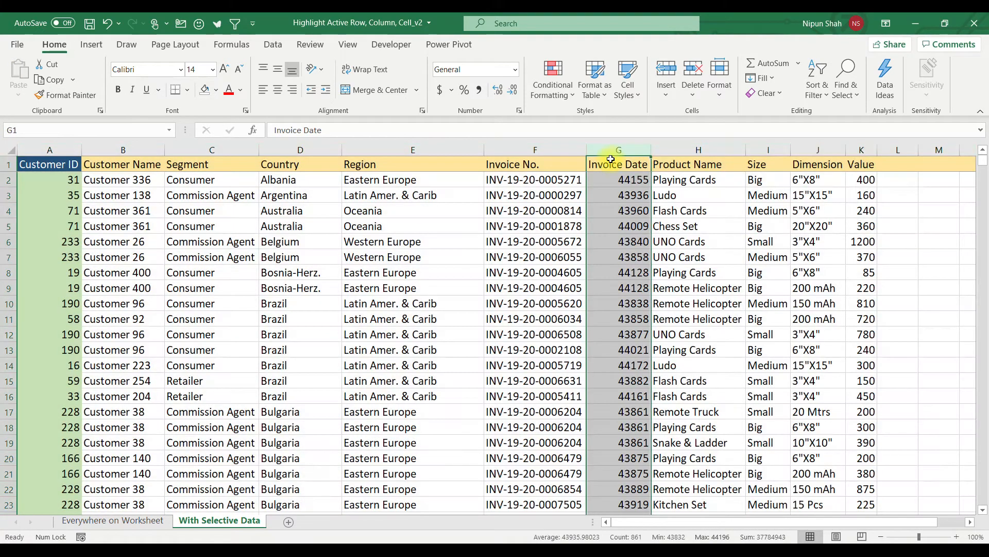
pyautogui.hotkey('ctrl', 'shift', '3')
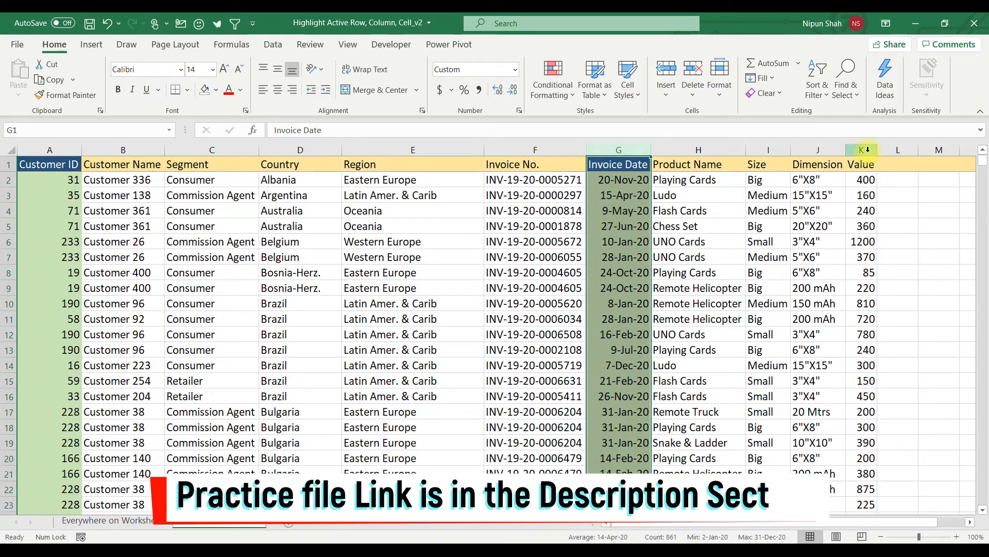
pyautogui.click(867, 149)
pyautogui.hotkey('ctrl', 'shift', '1')
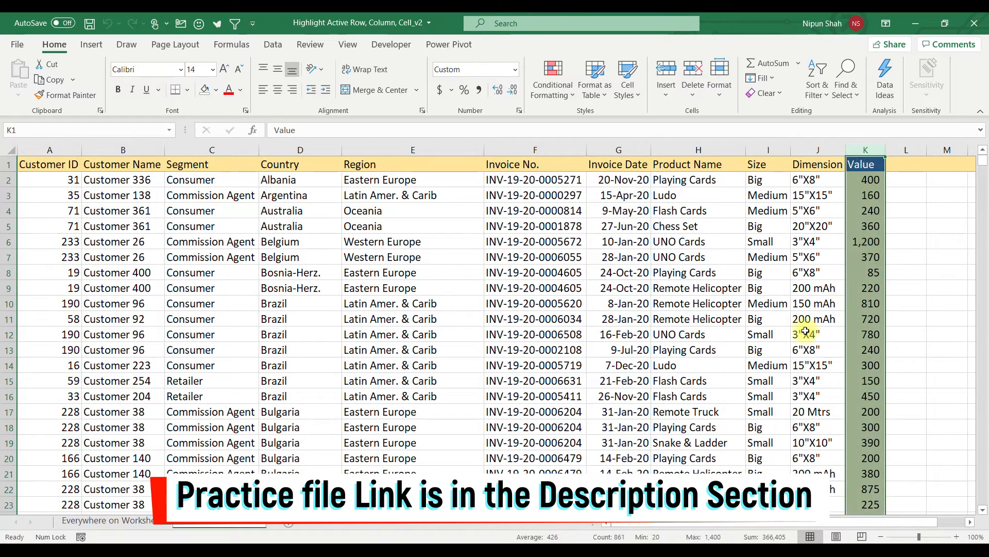
# Step: Check the highlighting on the With Selective Data sheet by selecting cells such as G6, E12 and I5 without recalculating
pyautogui.click(596, 246)
pyautogui.click(460, 329)
pyautogui.click(785, 230)
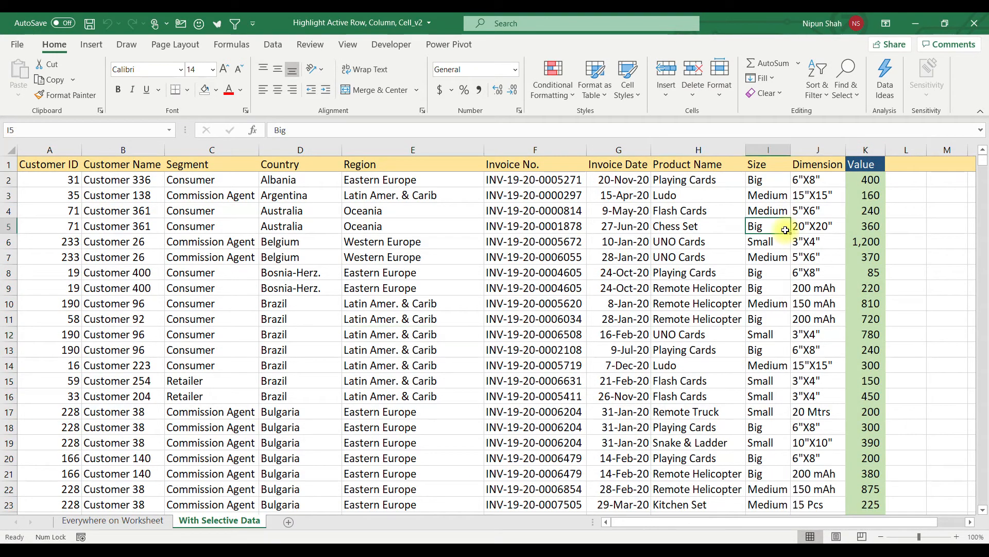
pyautogui.click(628, 246)
pyautogui.click(469, 238)
# Step: Test the highlighting by selecting and recalculating at cells such as E5, F8, H6, H12, G13, G6 and H3
pyautogui.click(396, 223)
pyautogui.press('F9')
pyautogui.click(552, 273)
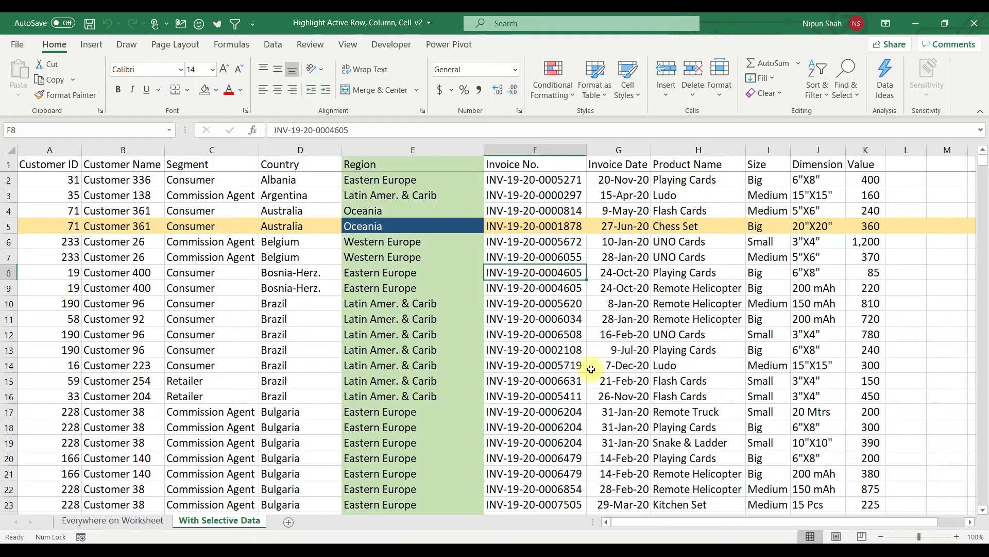
pyautogui.press('F9')
pyautogui.click(700, 243)
pyautogui.press('F9')
pyautogui.click(725, 338)
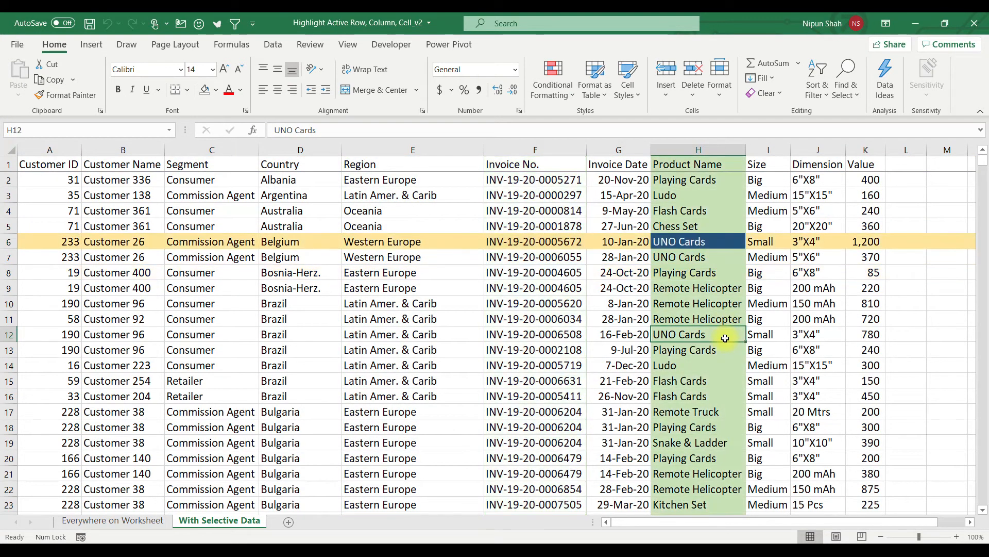
pyautogui.press('F9')
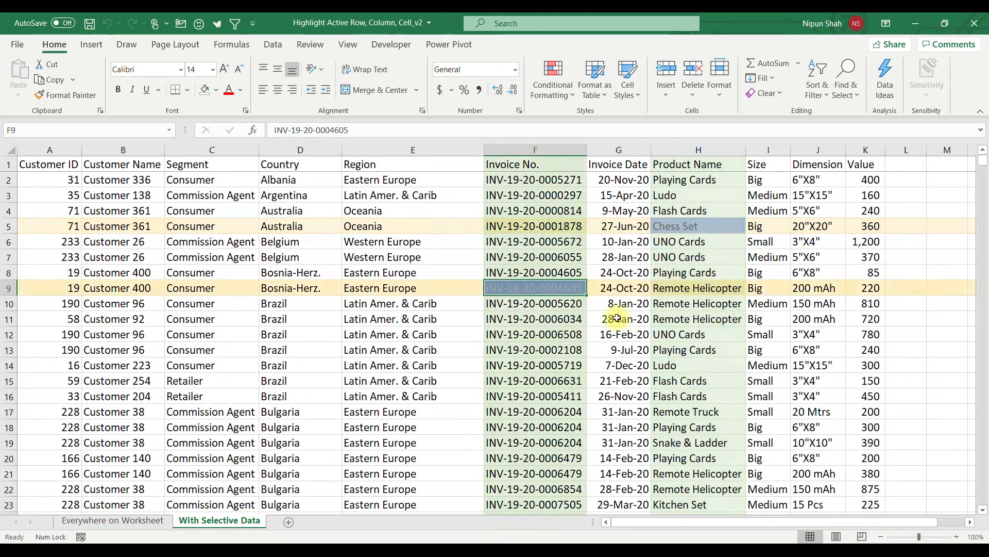
pyautogui.click(638, 349)
pyautogui.press('F9')
pyautogui.click(642, 241)
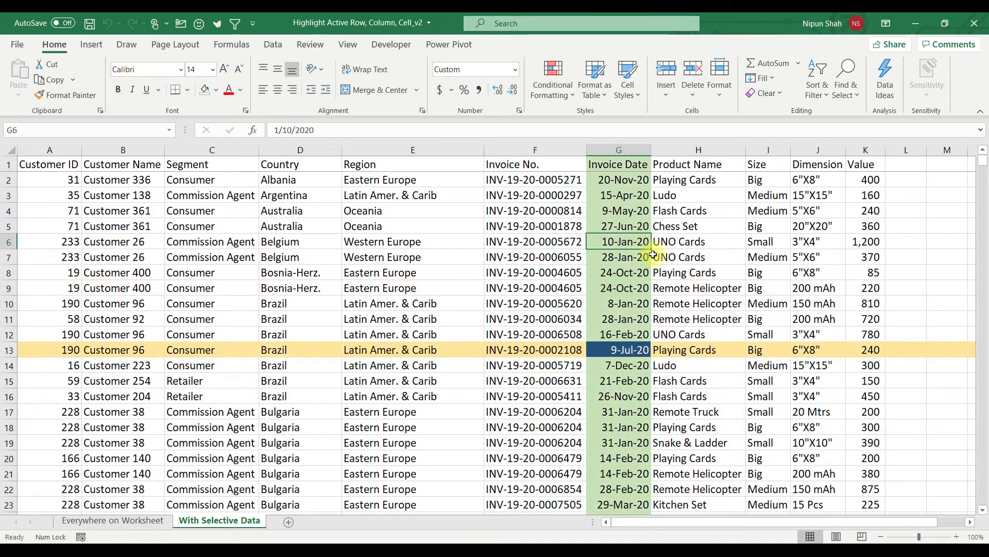
pyautogui.press('F9')
pyautogui.click(698, 199)
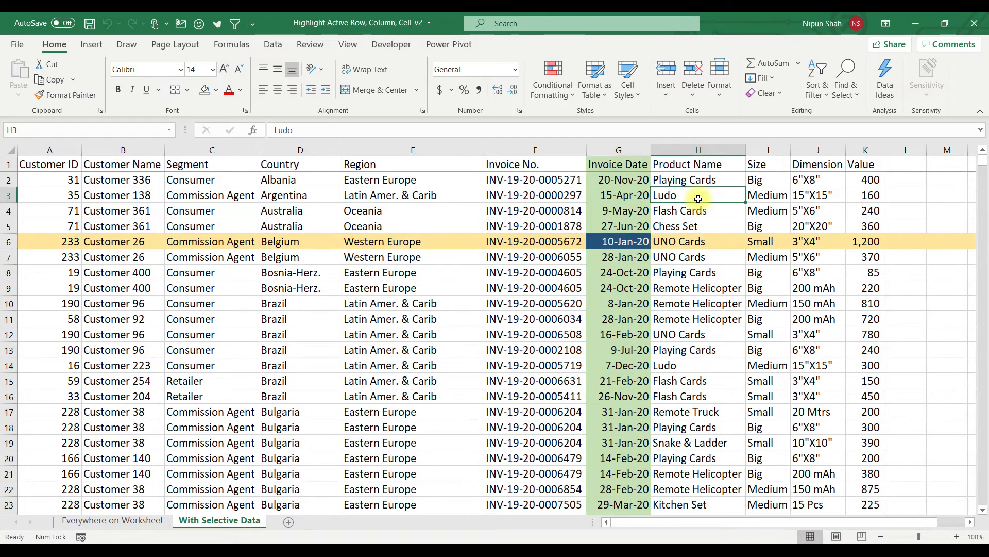
pyautogui.press('F9')
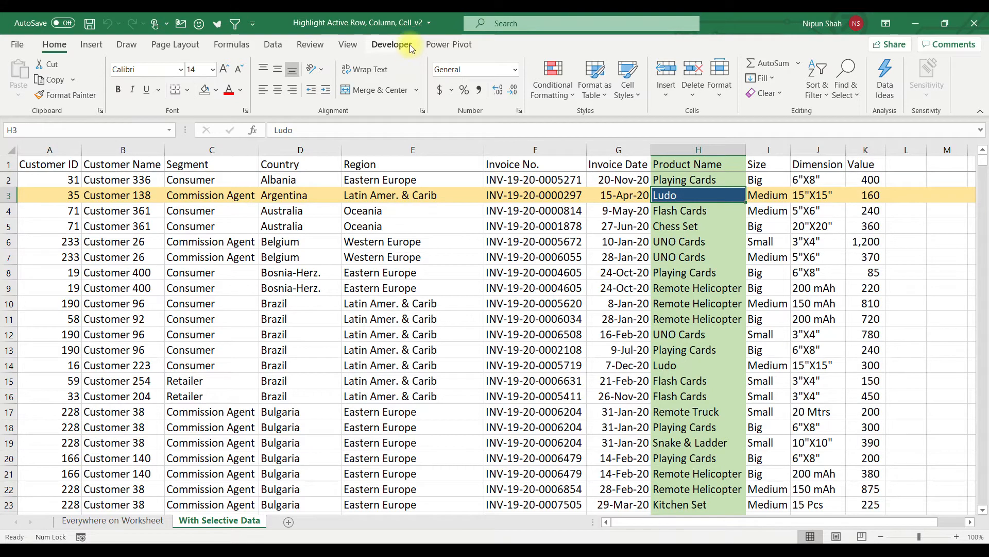
# Step: Open the VBA code of the With Selective Data sheet and create its Worksheet SelectionChange event procedure
pyautogui.click(391, 45)
pyautogui.click(18, 82)
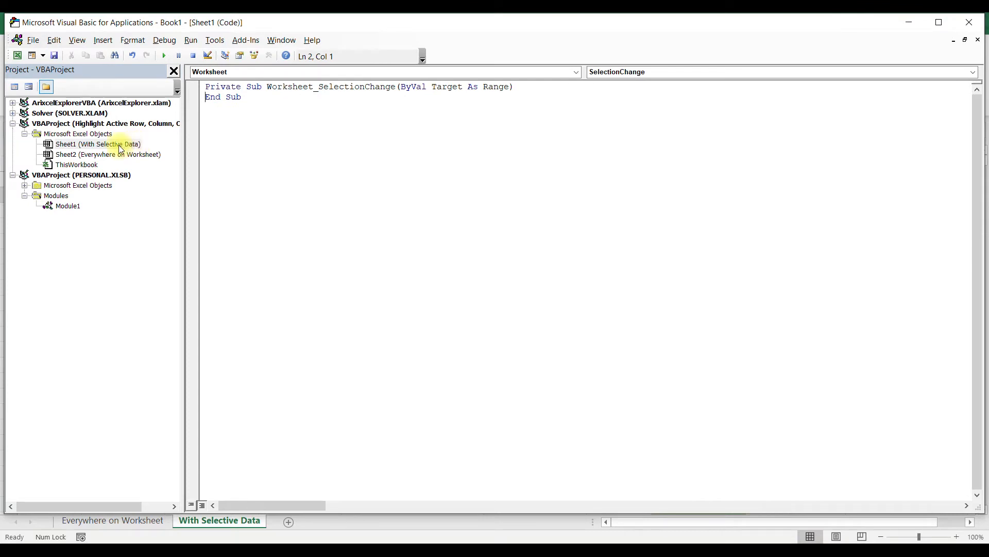
pyautogui.doubleClick(120, 146)
pyautogui.click(327, 72)
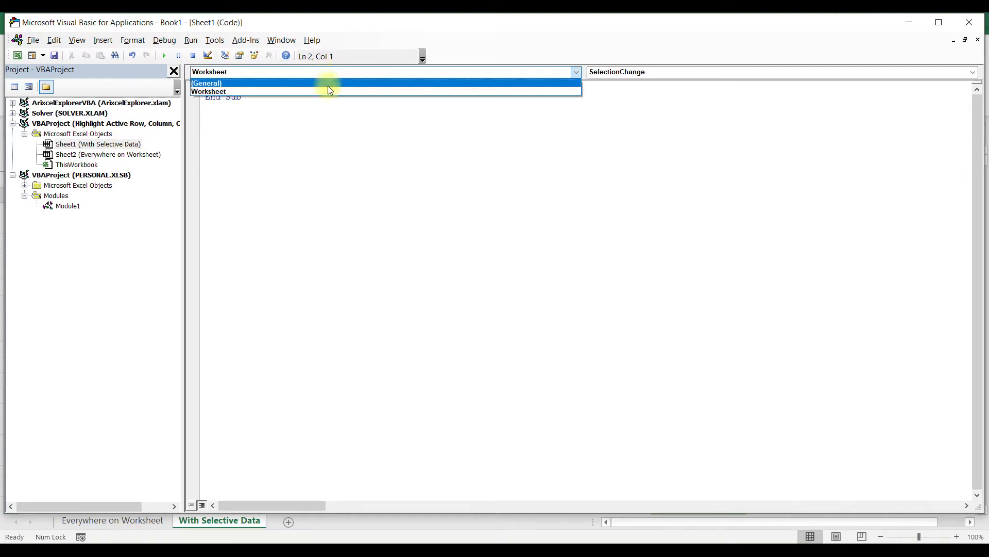
pyautogui.click(328, 91)
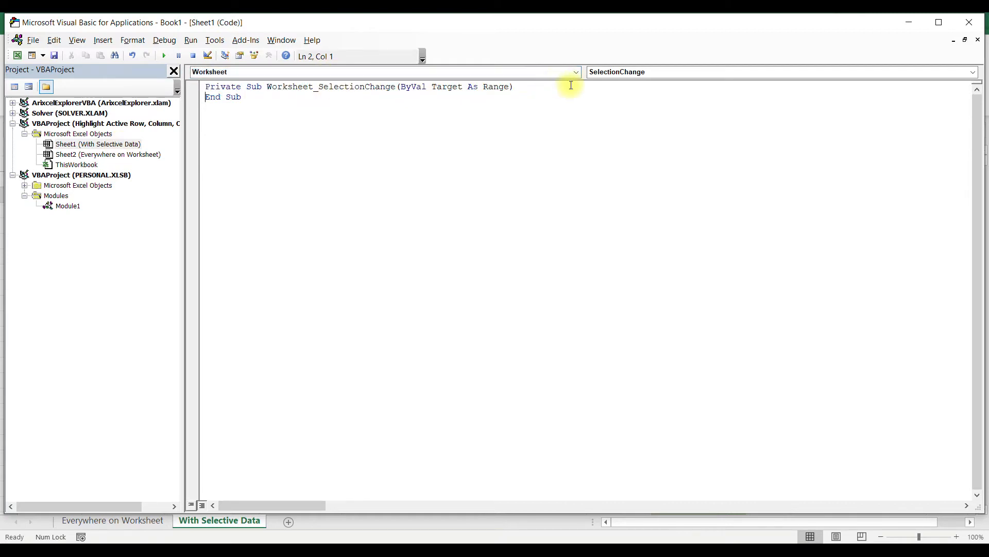
pyautogui.click(630, 71)
pyautogui.click(640, 207)
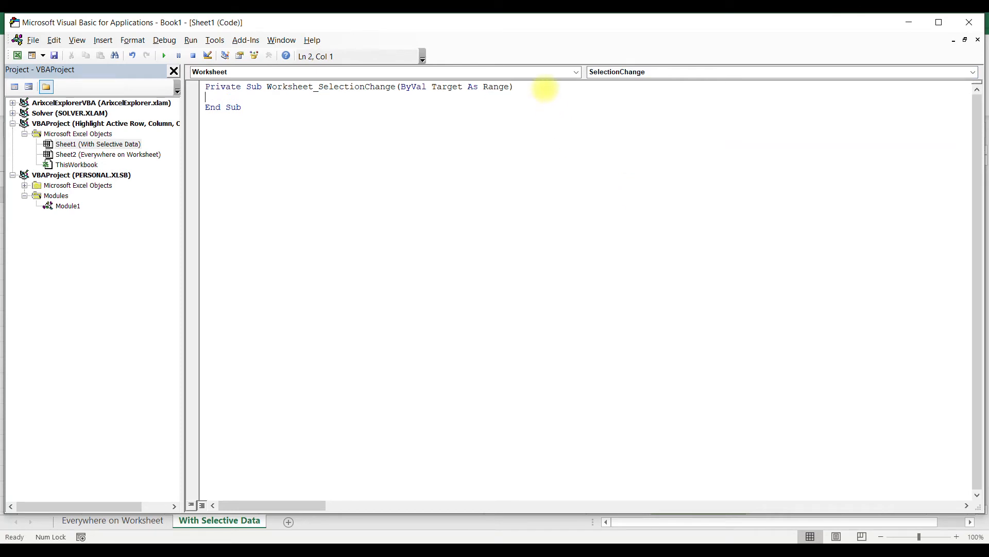
# Step: Add the line Application.ScreenUpdating = True to the SelectionChange procedure and return to the worksheet
pyautogui.write('Ap')
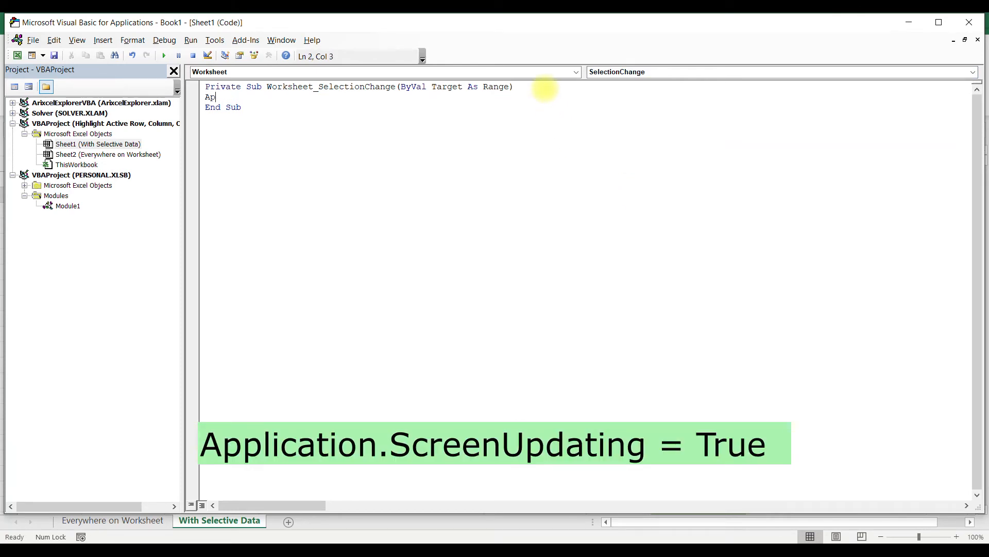
pyautogui.write('plication.s')
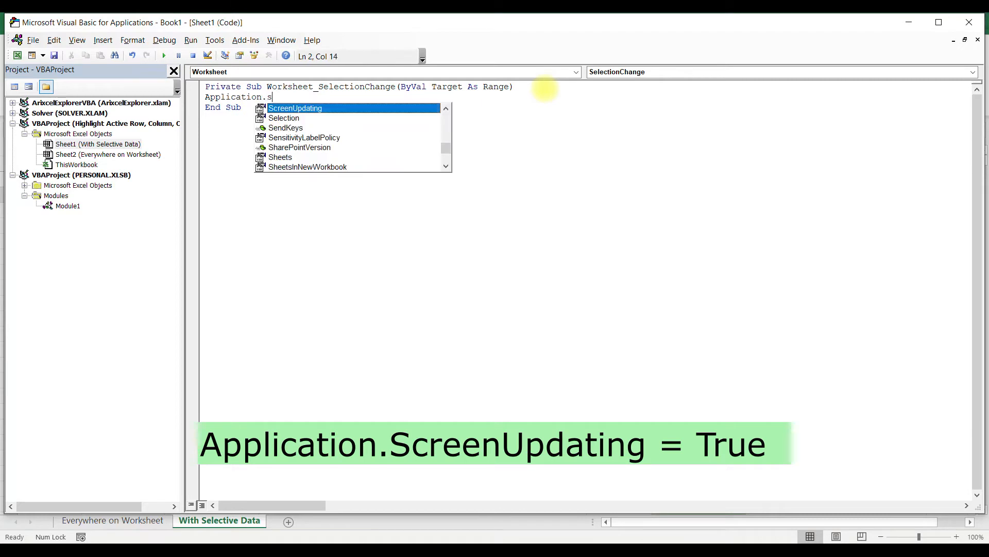
pyautogui.press('Tab')
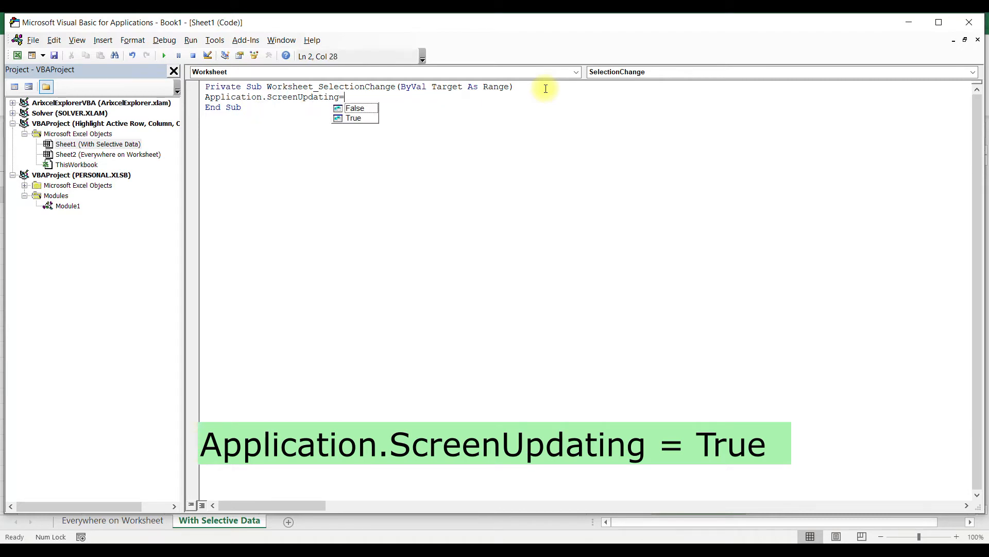
pyautogui.write('=')
pyautogui.press('Return')
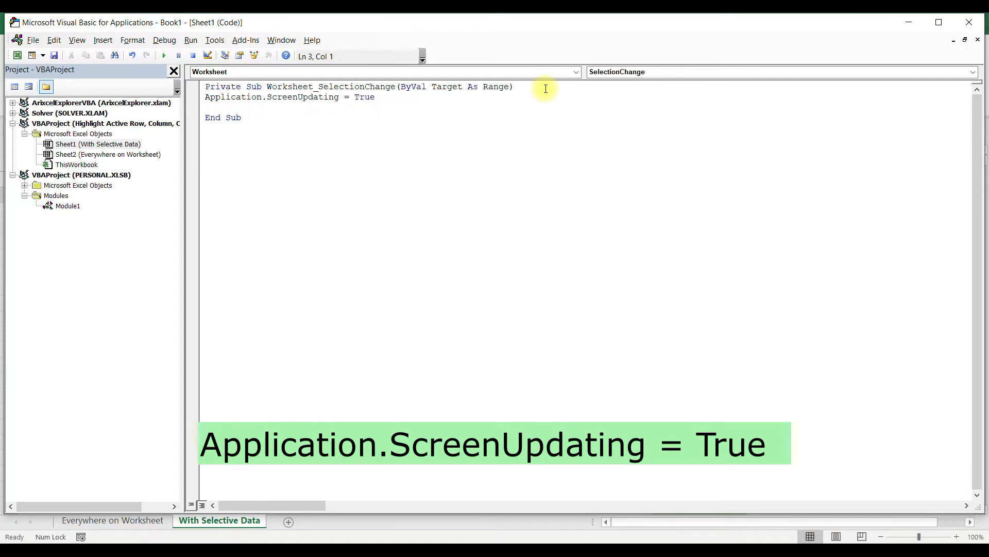
pyautogui.click(968, 23)
# Step: Test the highlighting at cells such as D9 and copy E8, pasting it into E11, E12, D12 and C12
pyautogui.click(536, 256)
pyautogui.click(409, 289)
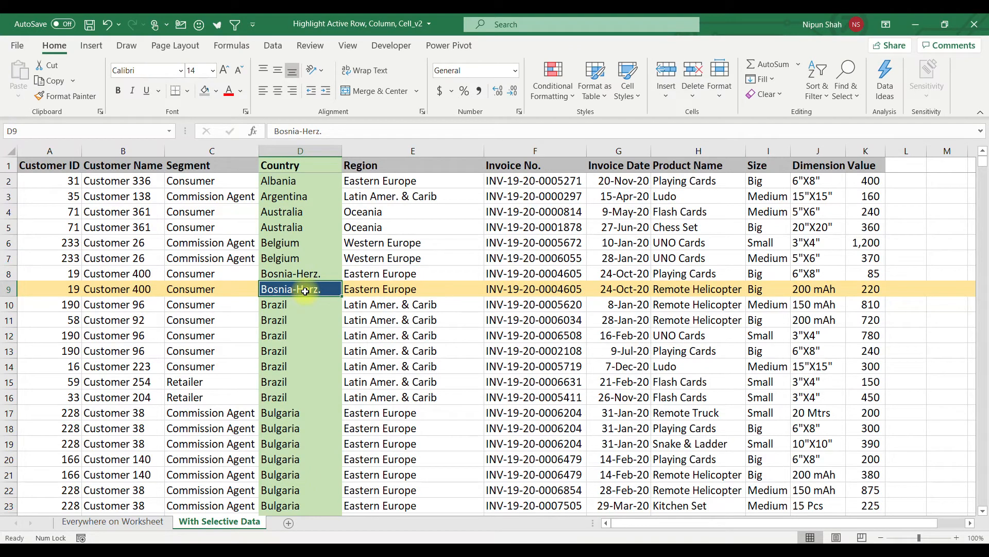
pyautogui.click(440, 276)
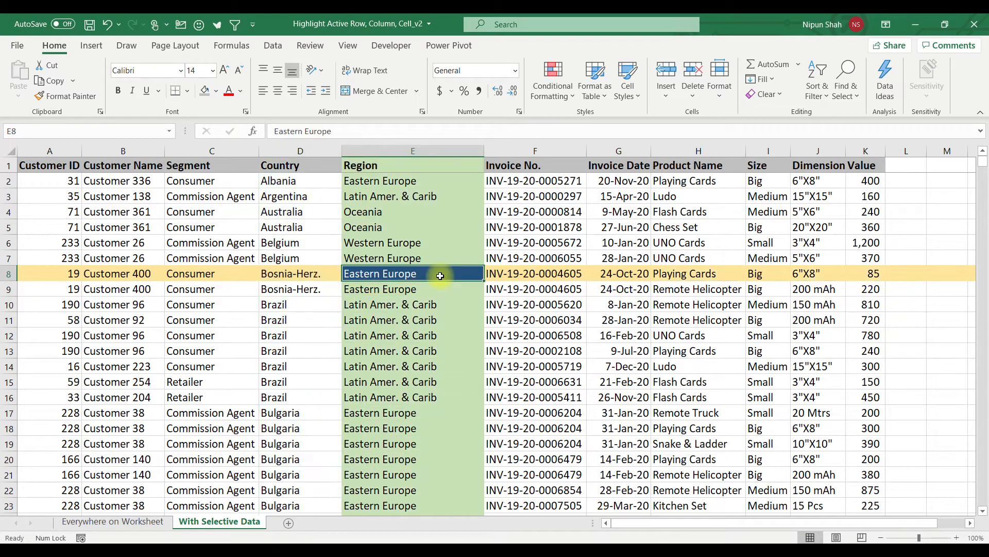
pyautogui.hotkey('ctrl', 'c')
pyautogui.press('Down')
pyautogui.press('Down')
pyautogui.press('Down')
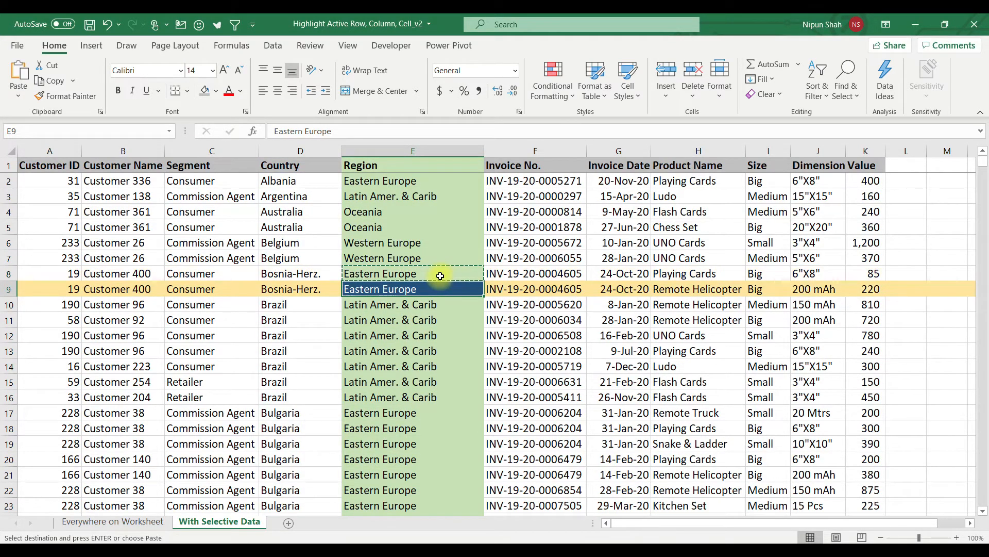
pyautogui.hotkey('ctrl', 'v')
pyautogui.press('Down')
pyautogui.hotkey('ctrl', 'v')
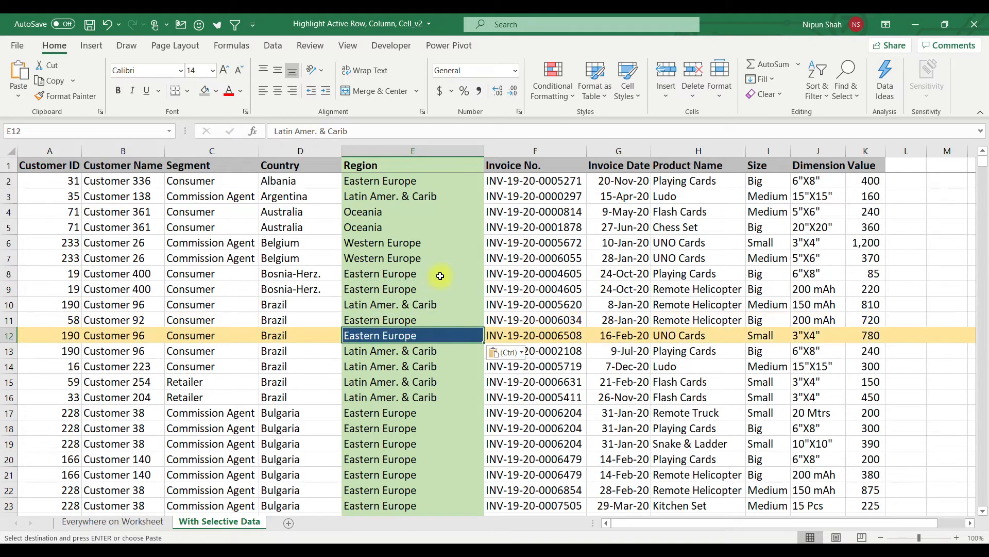
pyautogui.press('Left')
pyautogui.press('Left')
pyautogui.hotkey('ctrl', 'v')
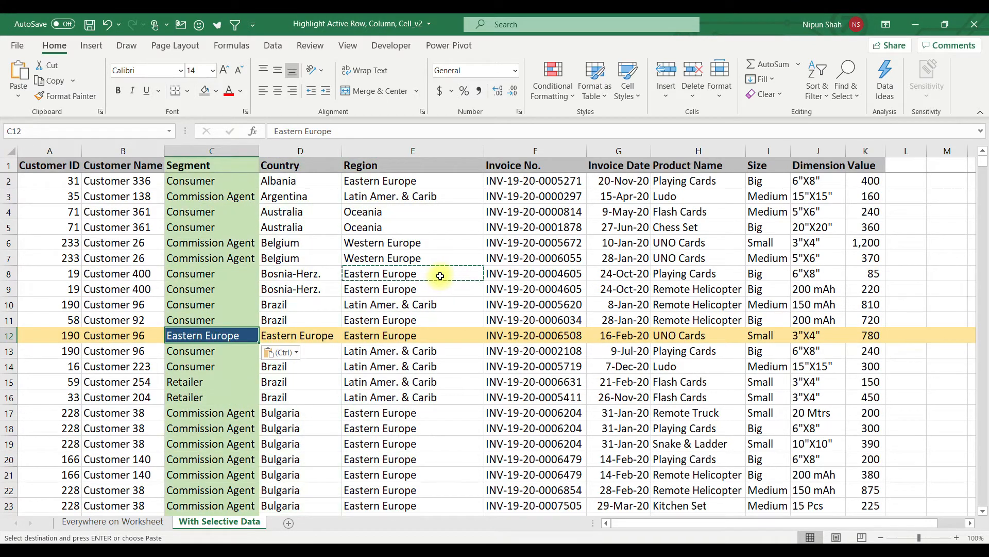
pyautogui.press('Escape')
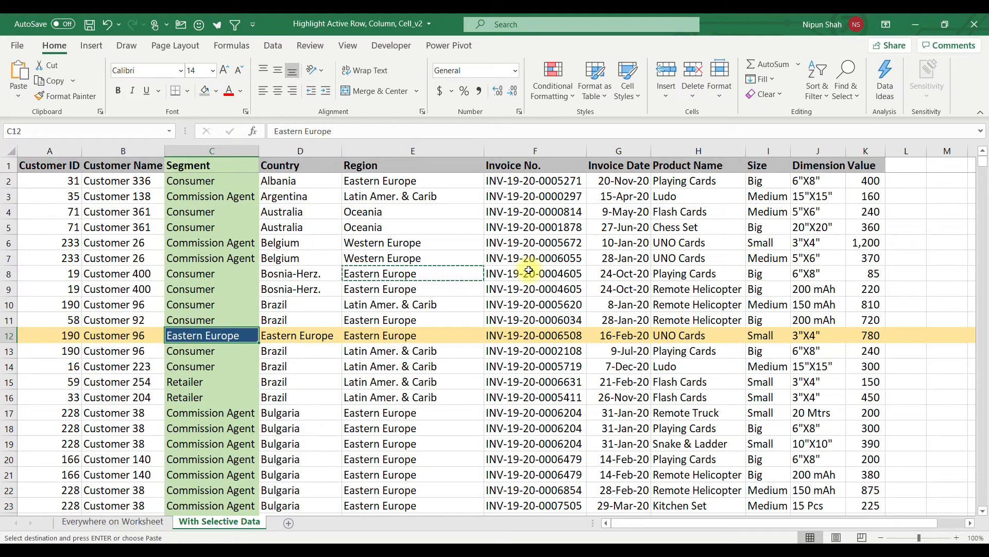
# Step: Undo the test pastes in rows 11 and 12 and move up the Region column to E7
pyautogui.hotkey('ctrl', 'z')
pyautogui.hotkey('ctrl', 'z')
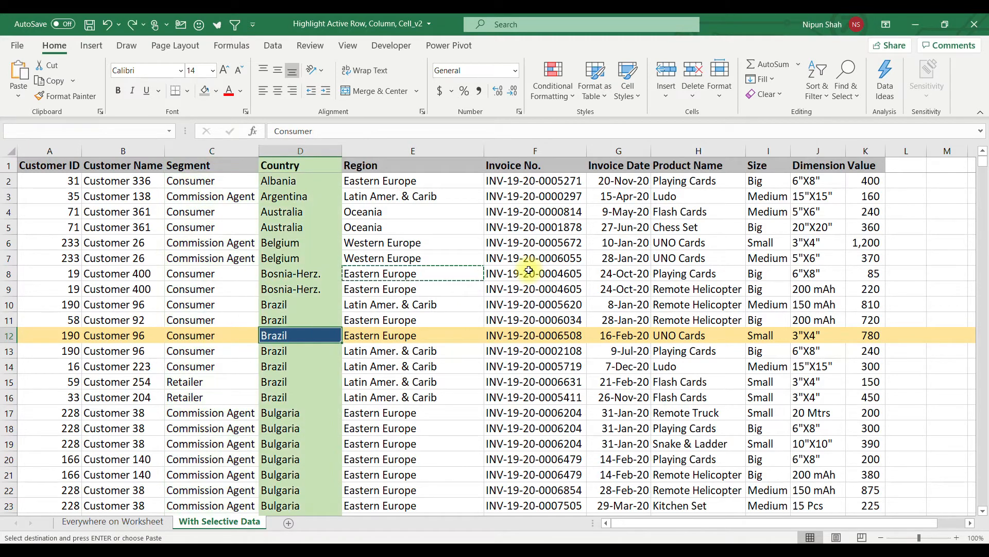
pyautogui.hotkey('ctrl', 'z')
pyautogui.press('Up')
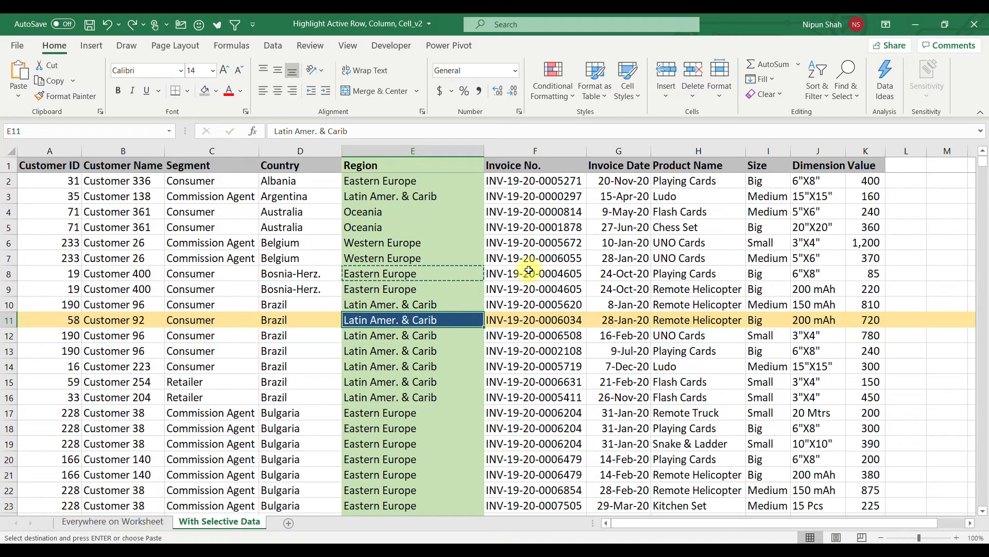
pyautogui.press('Up')
pyautogui.press('Up')
pyautogui.press('Up')
pyautogui.press('Up')
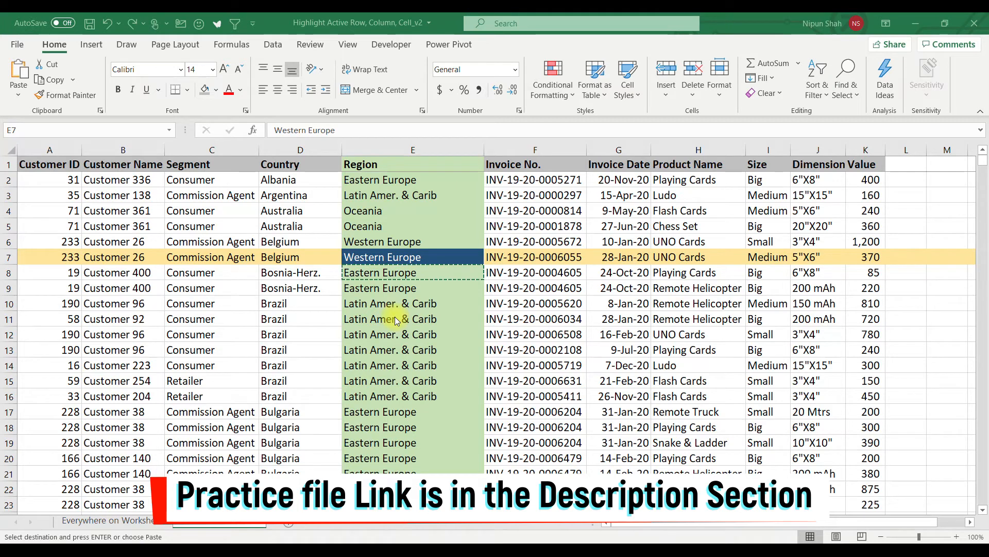
# Step: Edit the active-cell conditional formatting rule, inserting AND(CELL("contents")<>"", before its CELL("address") test
pyautogui.click(567, 95)
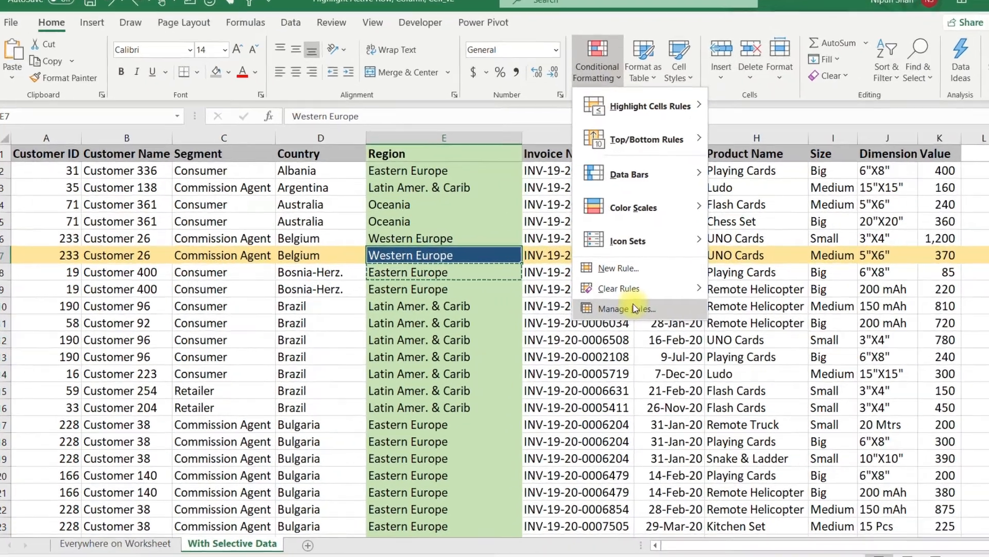
pyautogui.click(635, 308)
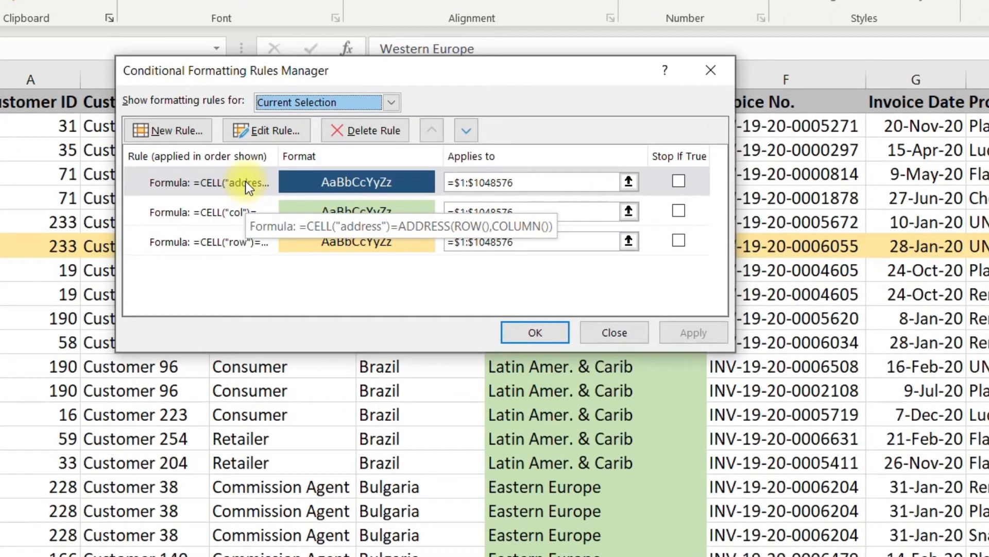
pyautogui.doubleClick(245, 181)
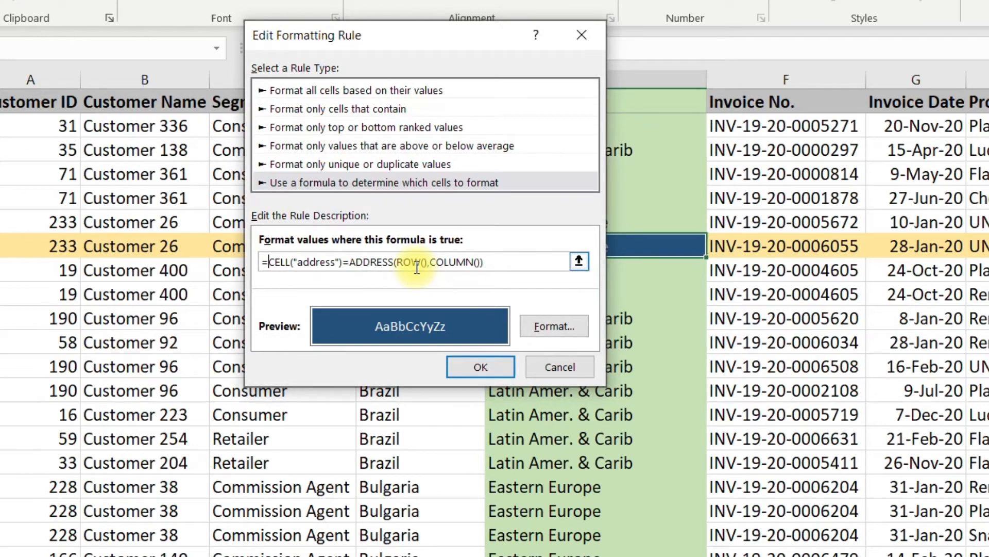
pyautogui.write('and(')
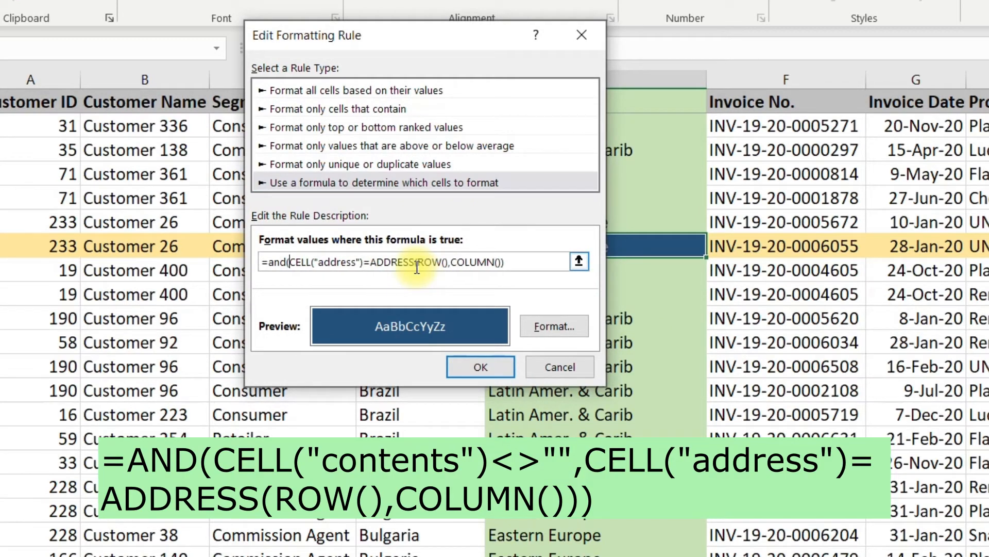
pyautogui.write('cell("')
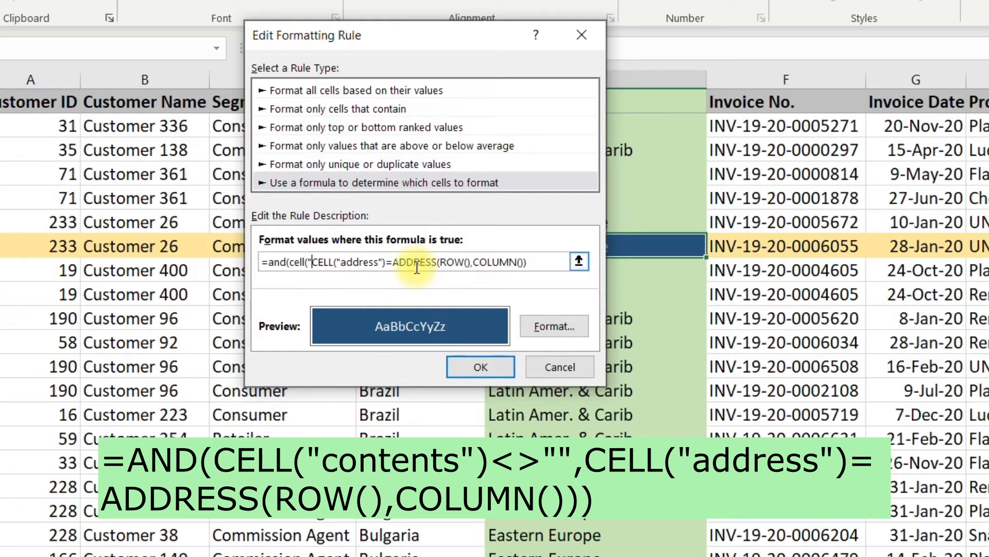
pyautogui.write('content')
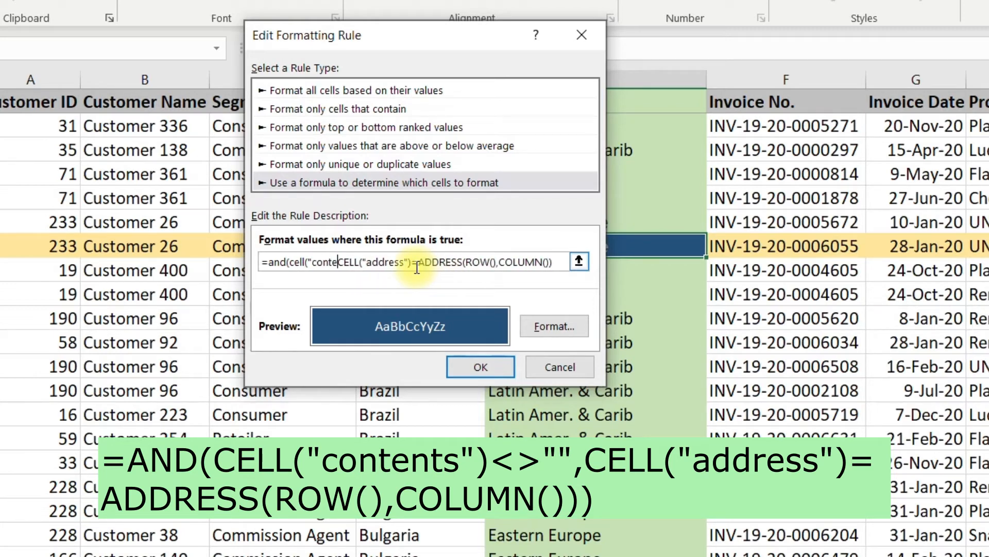
pyautogui.write('s')
pyautogui.write('")<>')
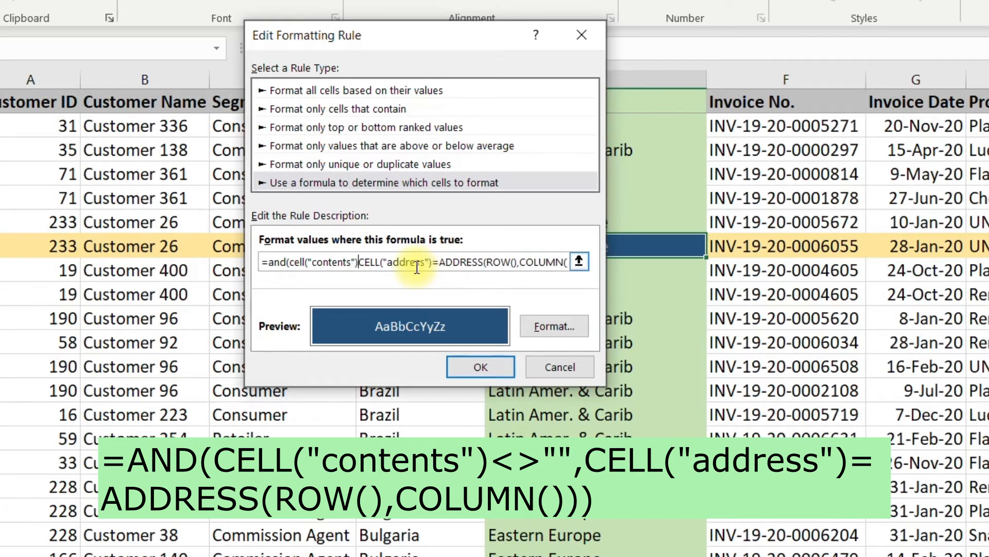
pyautogui.write('""')
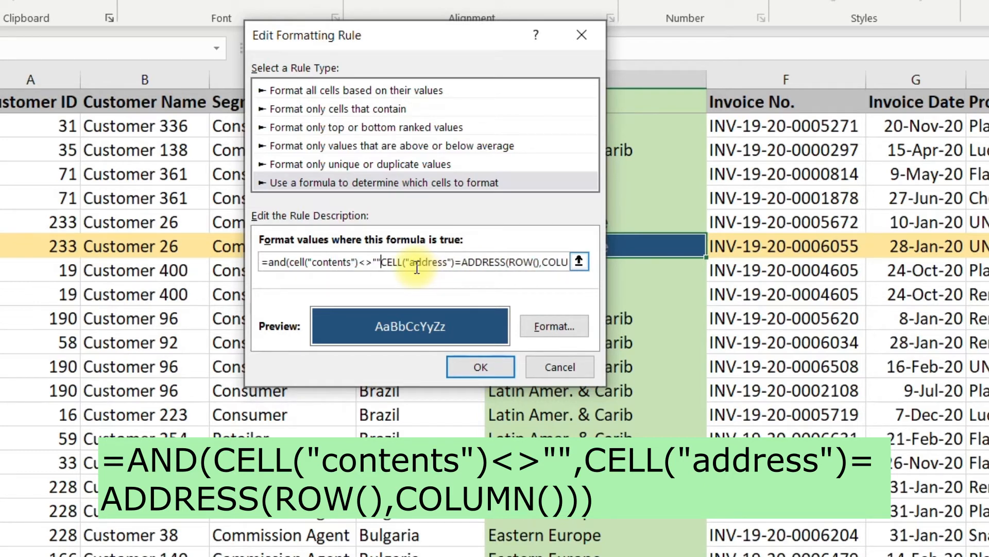
pyautogui.write(',')
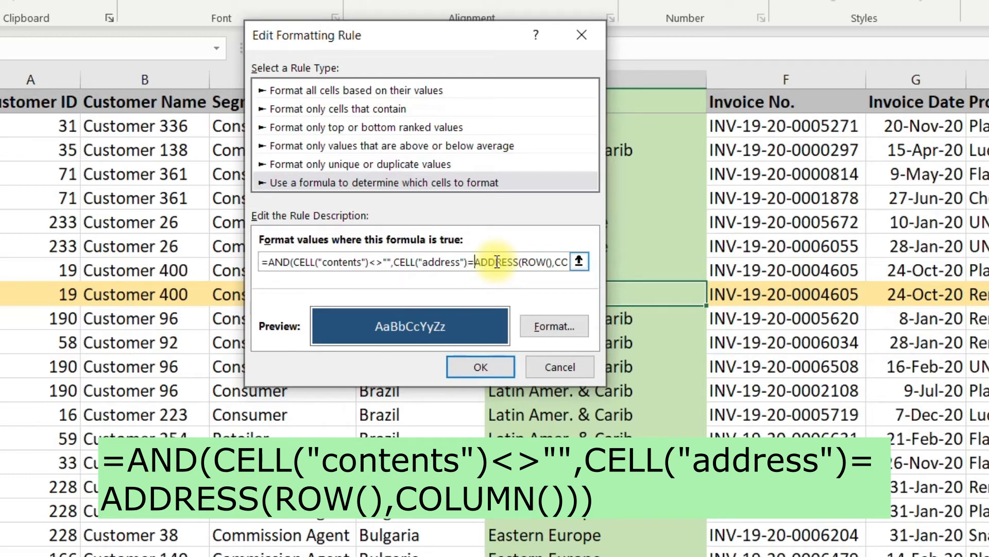
# Step: Complete the active-cell rule's AND formula with a closing parenthesis after COLUMN()) and apply the edited rule
pyautogui.press('Right')
pyautogui.press('Right')
pyautogui.press('Right')
pyautogui.press('Right')
pyautogui.press('Right')
pyautogui.press('Right')
pyautogui.press('Right')
pyautogui.press('Right')
pyautogui.press('Right')
pyautogui.press('Right')
pyautogui.press('Right')
pyautogui.press('Right')
pyautogui.press('Right')
pyautogui.press('Right')
pyautogui.press('Right')
pyautogui.press('Right')
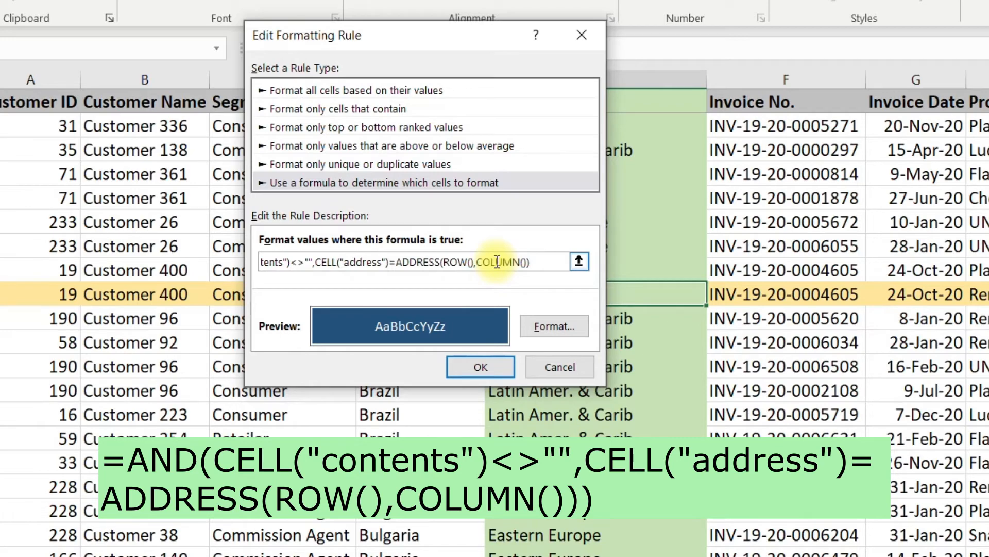
pyautogui.write(')')
pyautogui.click(487, 369)
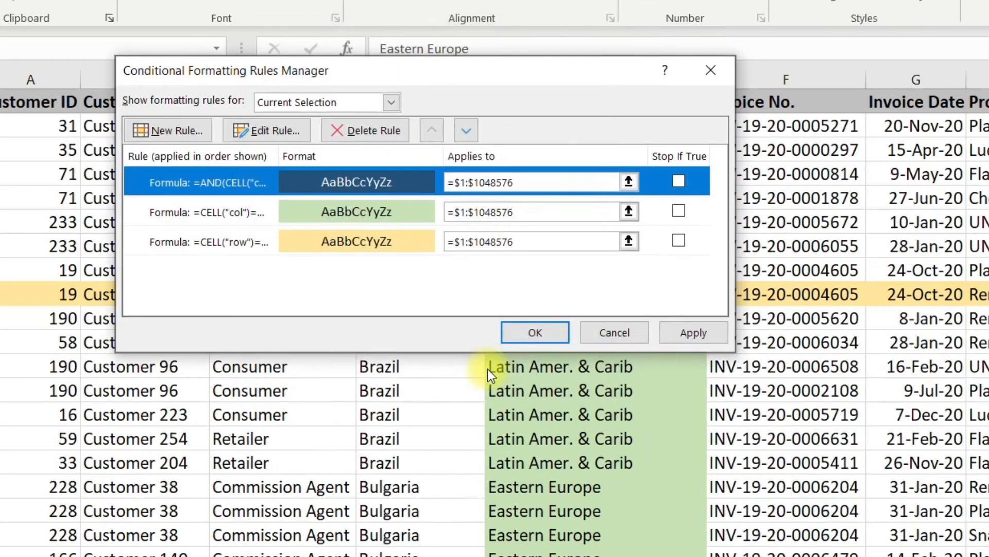
pyautogui.click(534, 334)
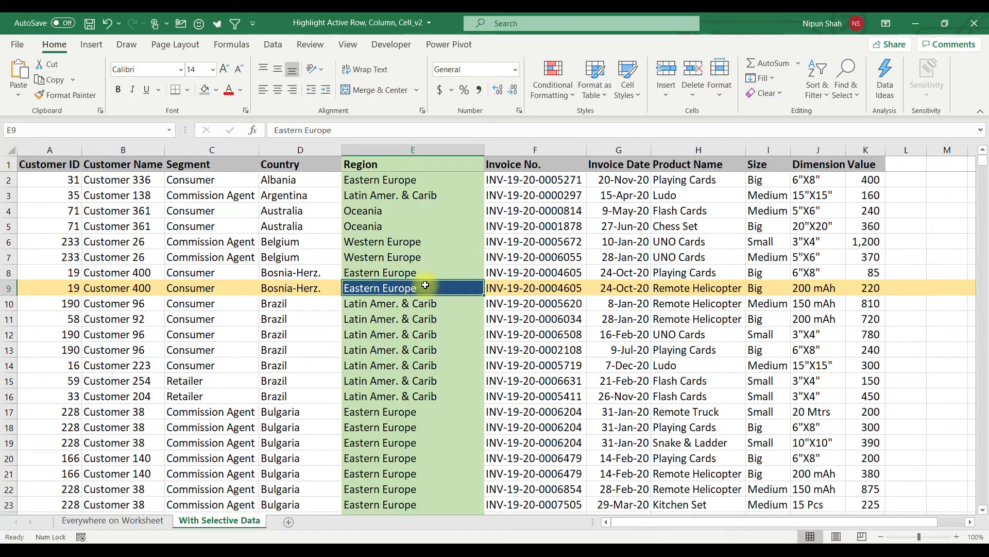
# Step: Test the edited cell highlighting on filled cells such as E7, E8 and E12 and blank cells such as L7 and L18
pyautogui.click(439, 257)
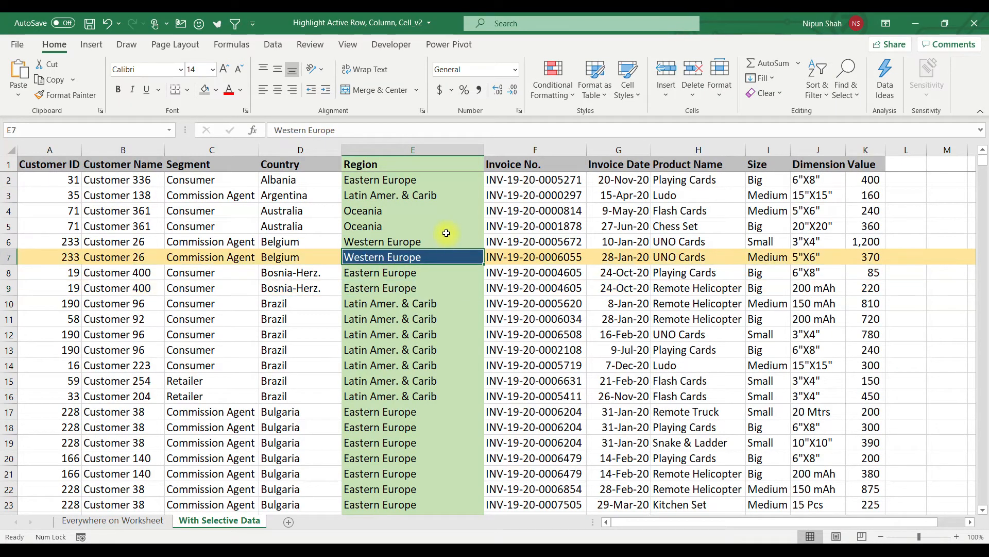
pyautogui.click(444, 240)
pyautogui.click(444, 277)
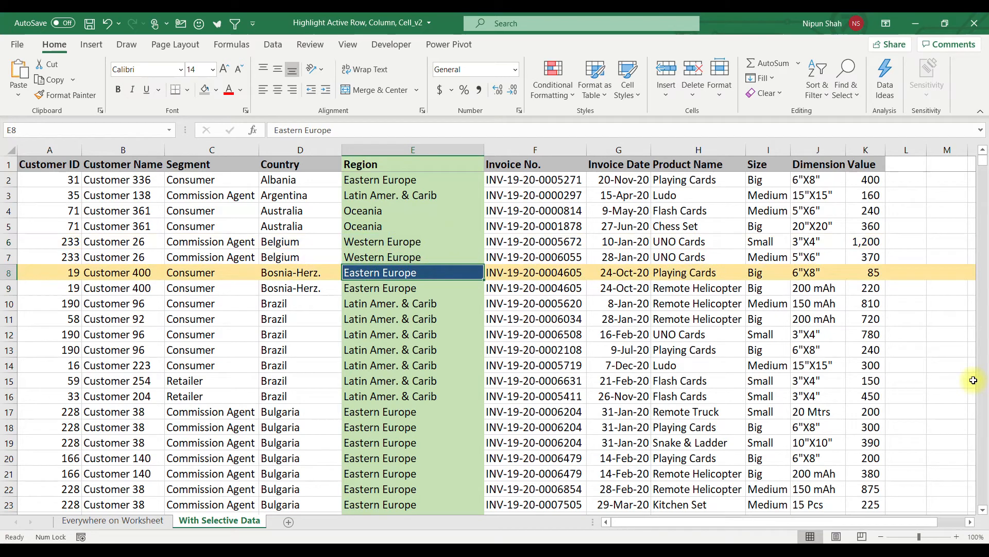
pyautogui.click(921, 257)
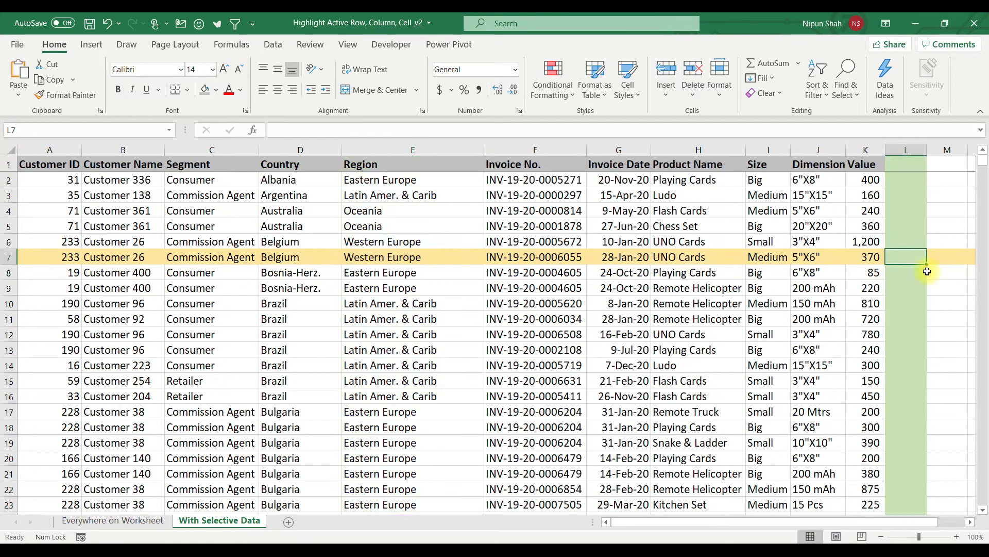
pyautogui.click(935, 348)
pyautogui.click(925, 432)
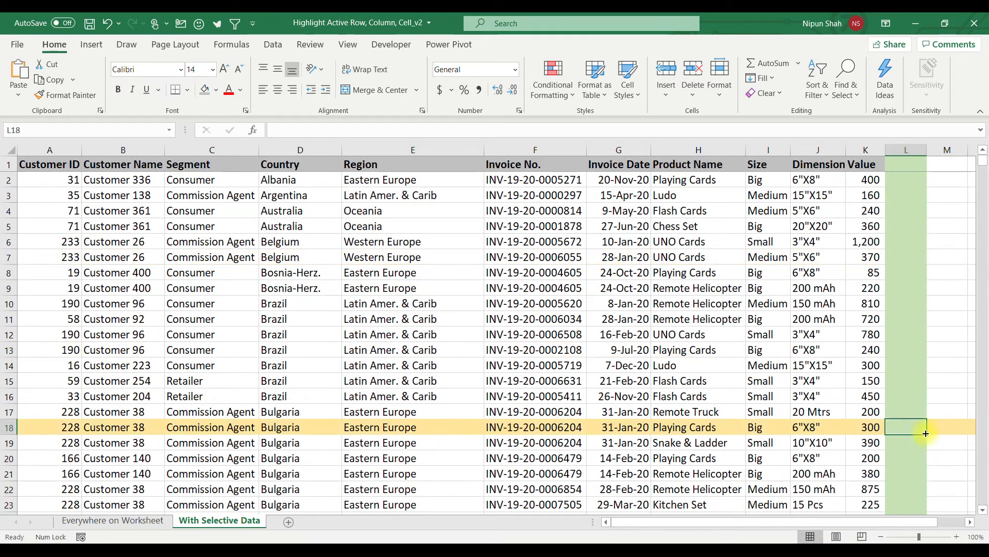
pyautogui.click(919, 319)
pyautogui.click(918, 261)
pyautogui.click(418, 333)
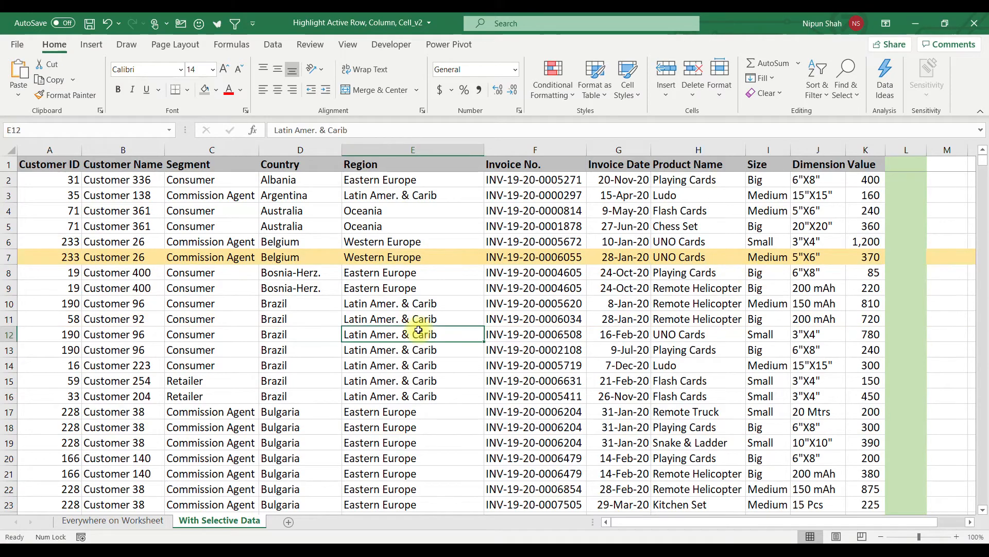
pyautogui.click(424, 274)
pyautogui.click(478, 361)
pyautogui.click(381, 272)
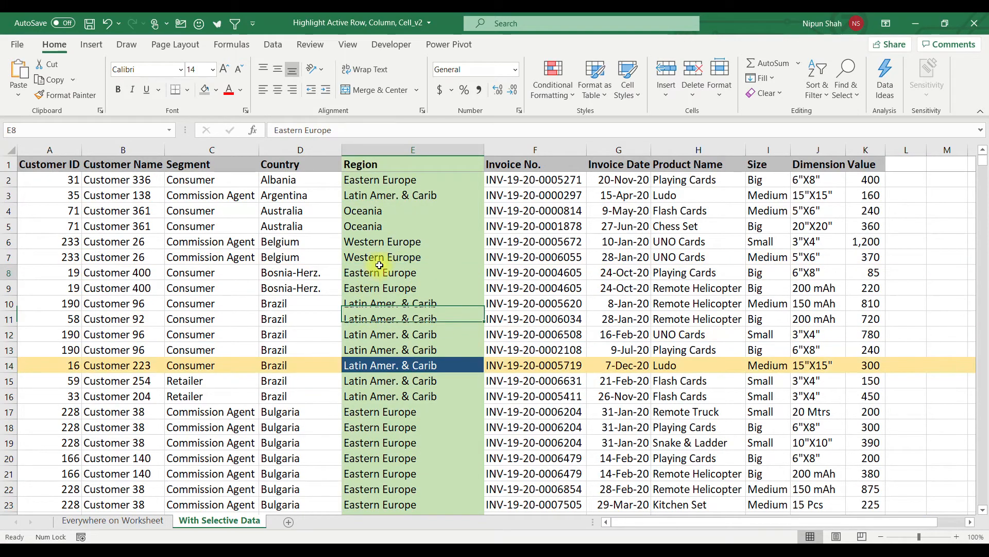
# Step: Edit the active-column conditional formatting rule's formula to =AND(CELL("contents")<>"",CELL("col")=COLUMN())
pyautogui.click(492, 273)
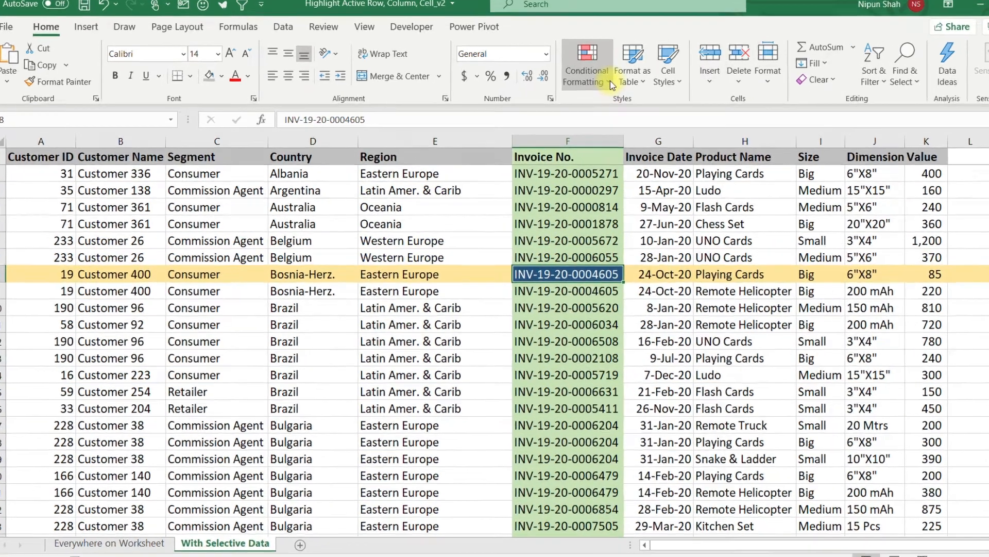
pyautogui.click(574, 95)
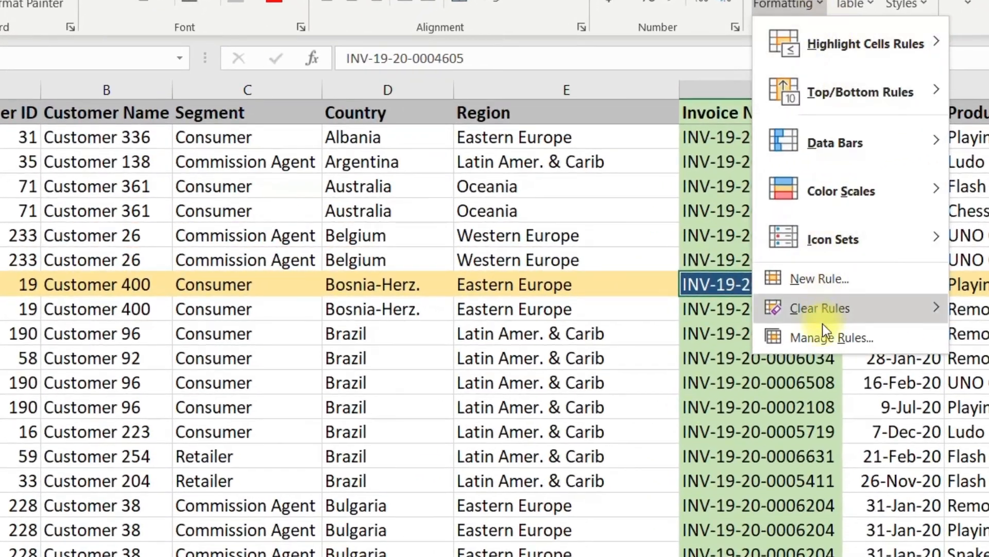
pyautogui.click(726, 324)
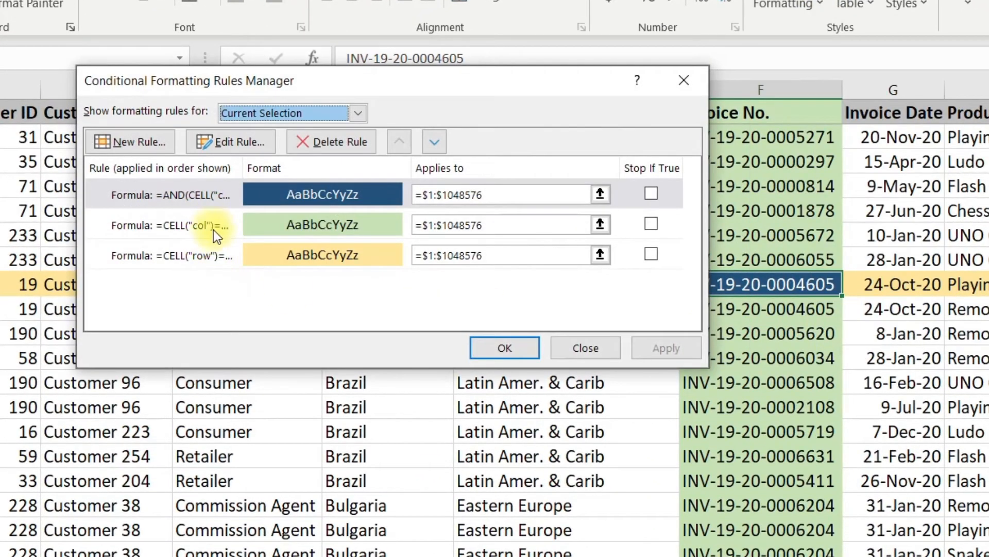
pyautogui.doubleClick(213, 229)
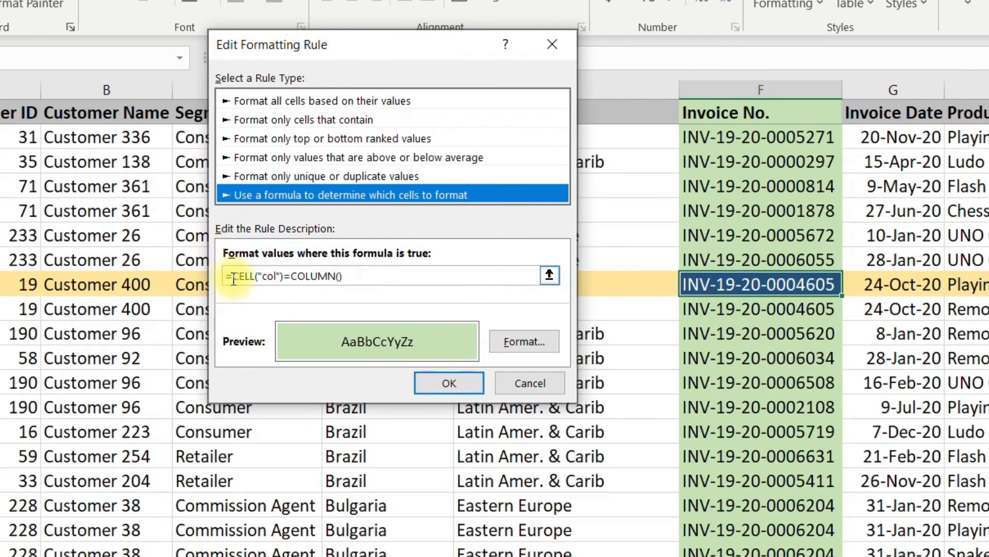
pyautogui.click(234, 279)
pyautogui.write('and(ce')
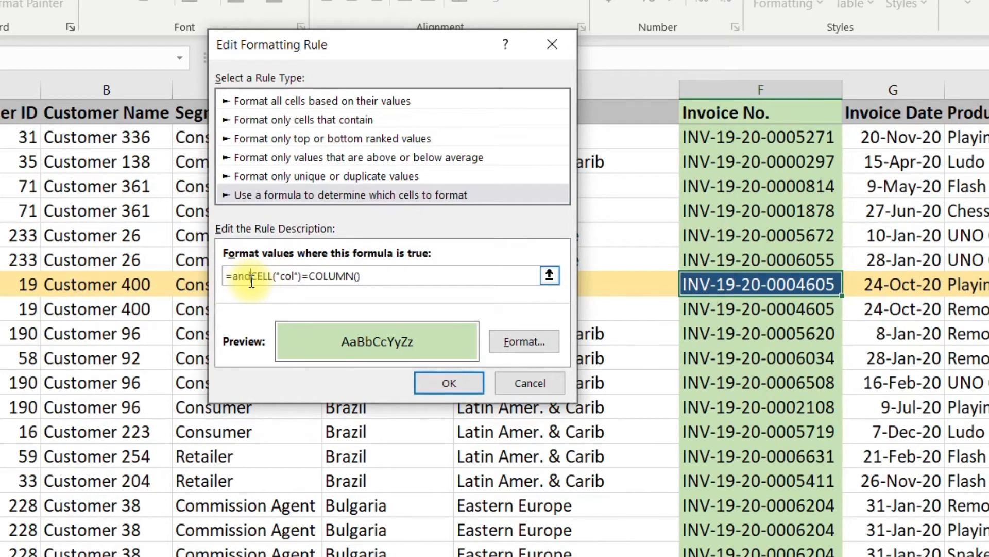
pyautogui.write('ll("contents")<>')
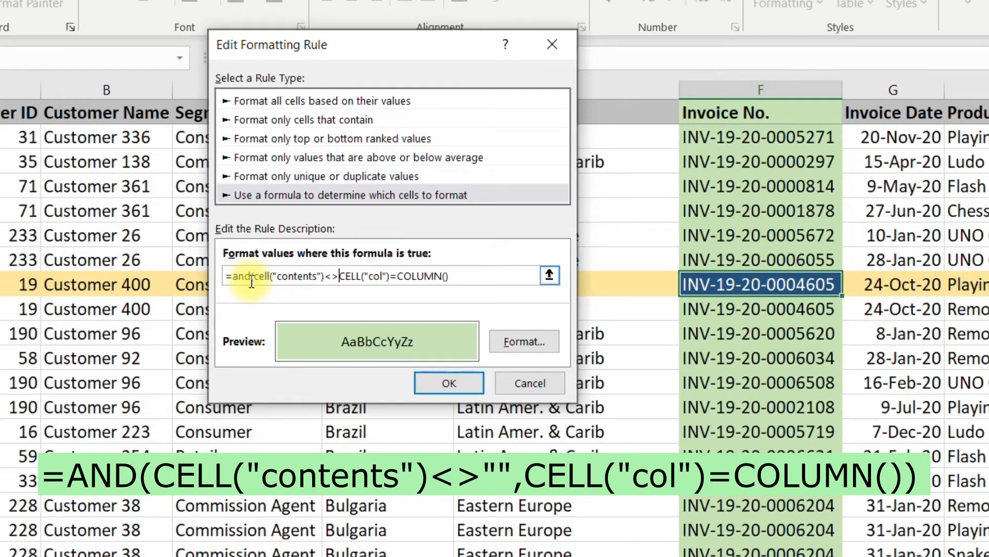
pyautogui.write('""')
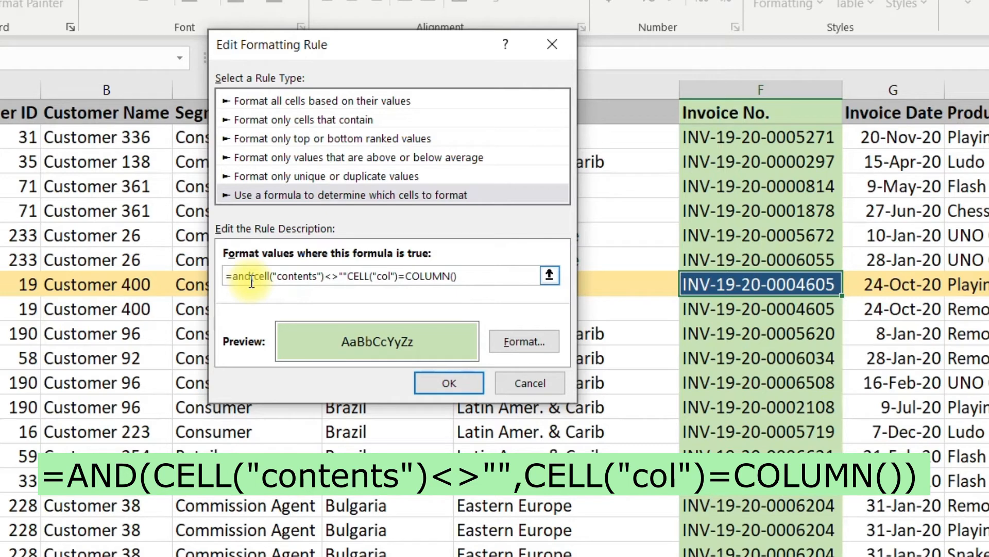
pyautogui.write(',')
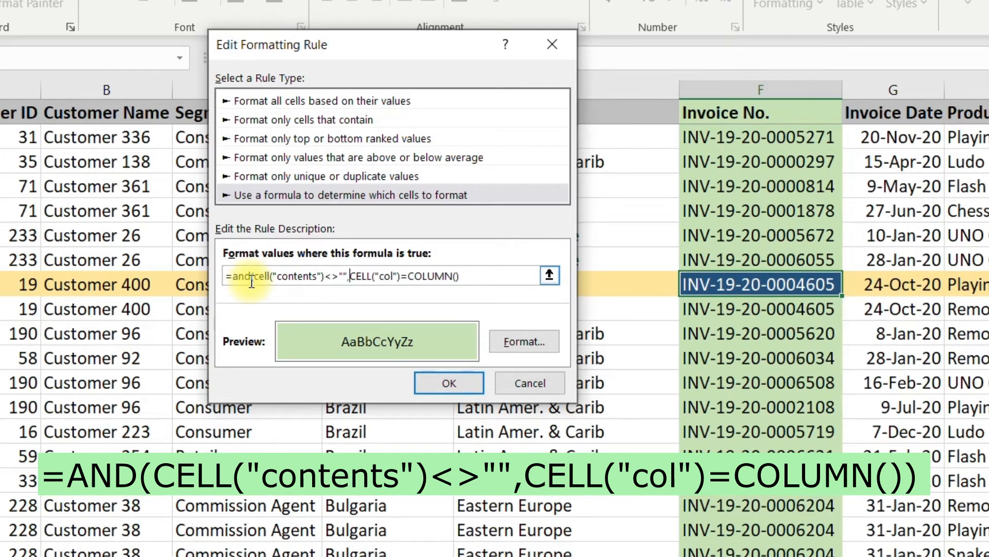
pyautogui.click(466, 283)
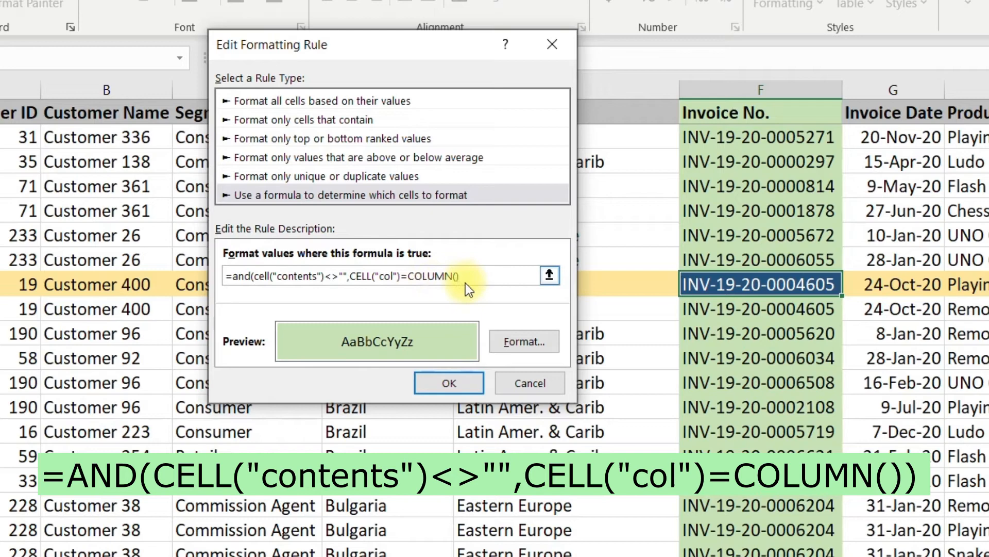
pyautogui.click(449, 383)
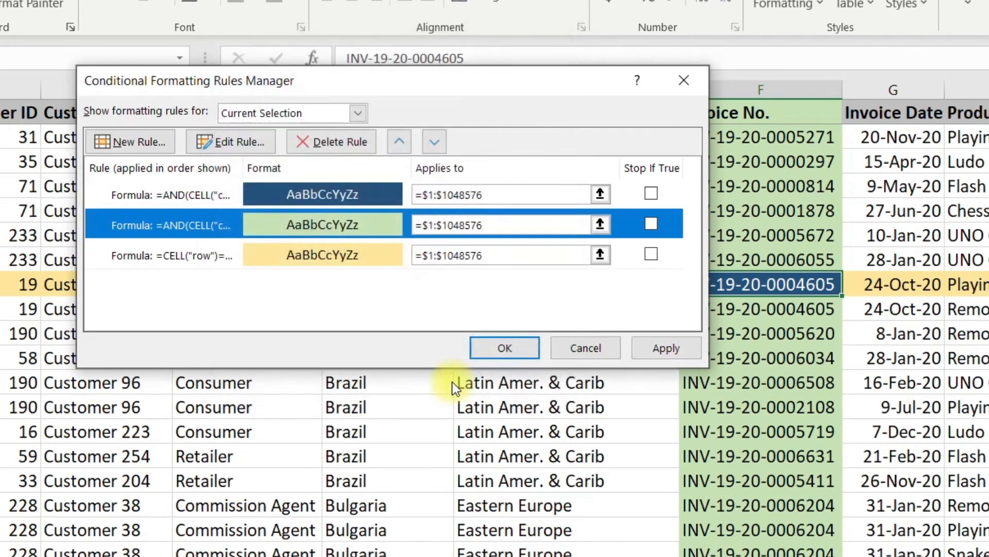
# Step: Edit the active-row rule's formula to =AND(CELL("contents"),CELL("row")=ROW()) and apply the edited rules
pyautogui.doubleClick(295, 256)
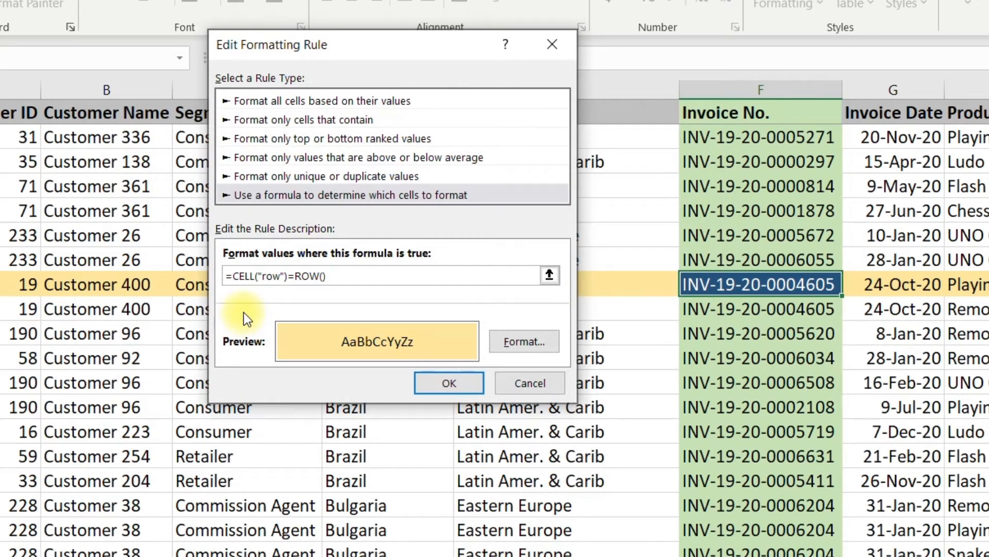
pyautogui.write('and(cell("contents')
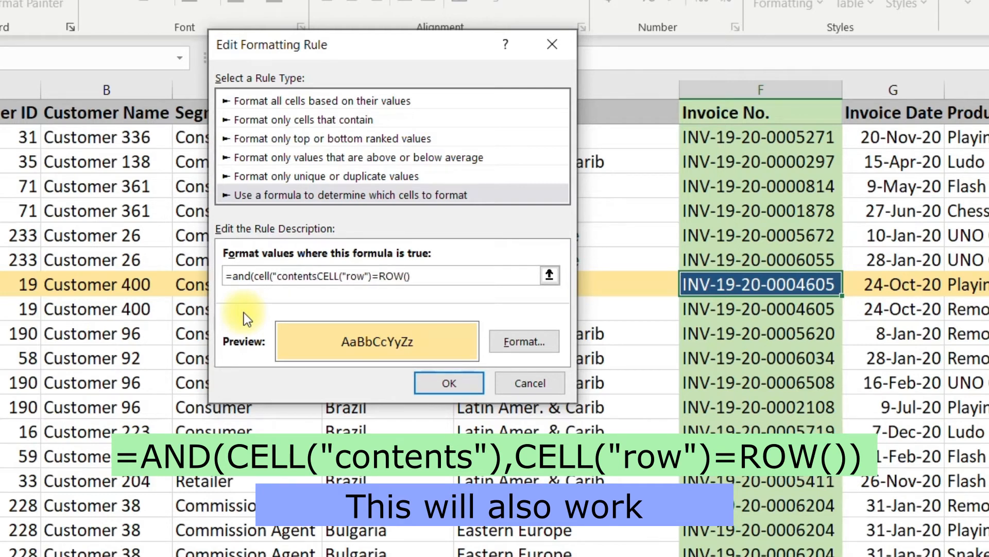
pyautogui.write('")')
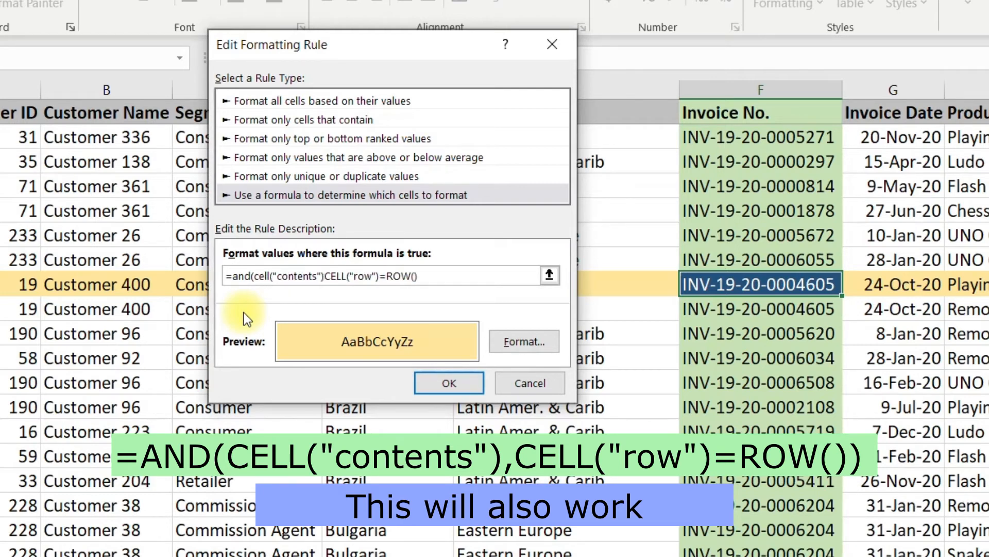
pyautogui.write(',')
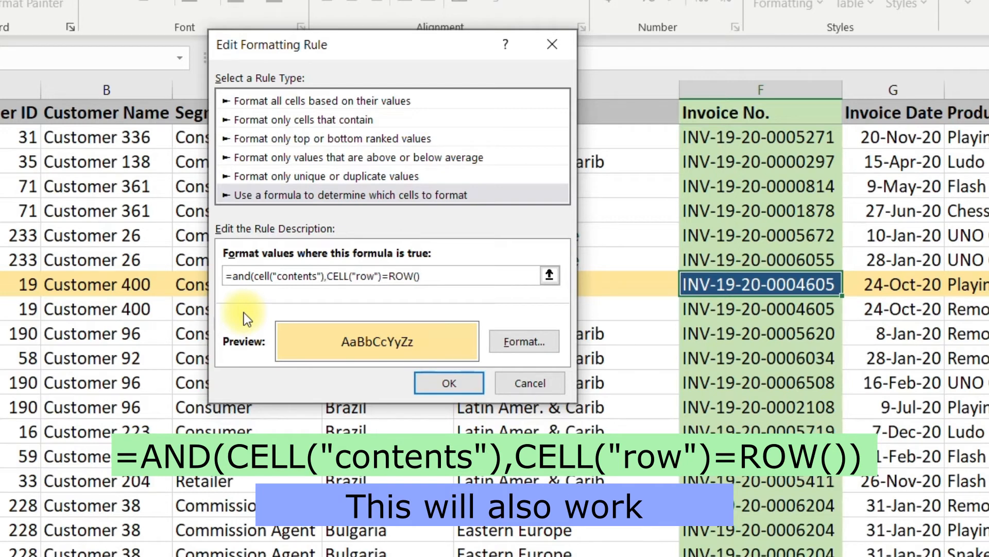
pyautogui.click(449, 275)
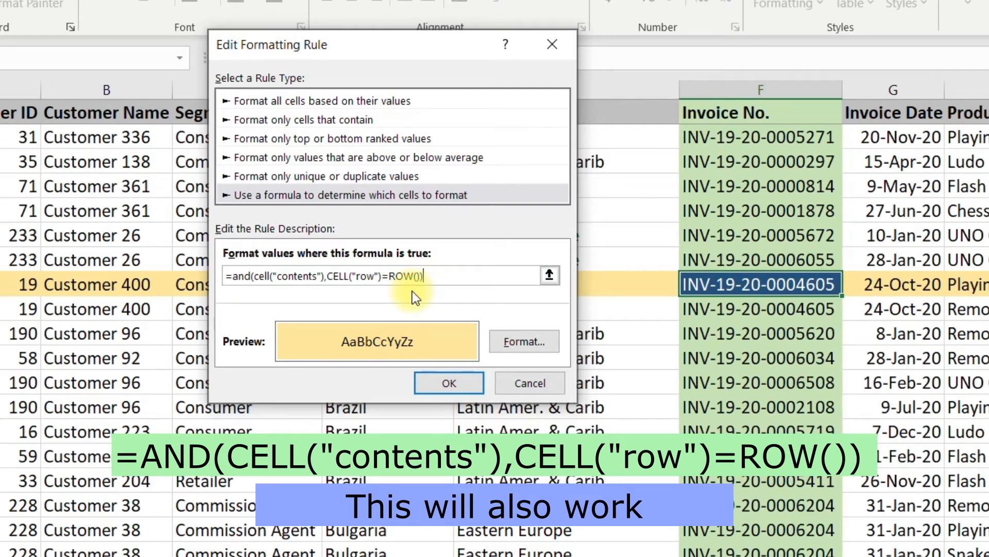
pyautogui.click(449, 382)
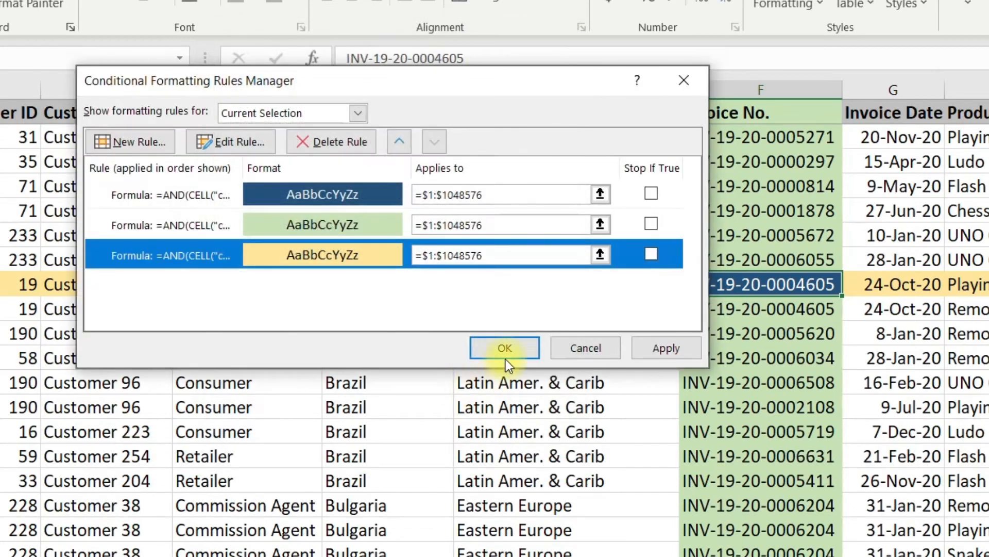
pyautogui.click(510, 346)
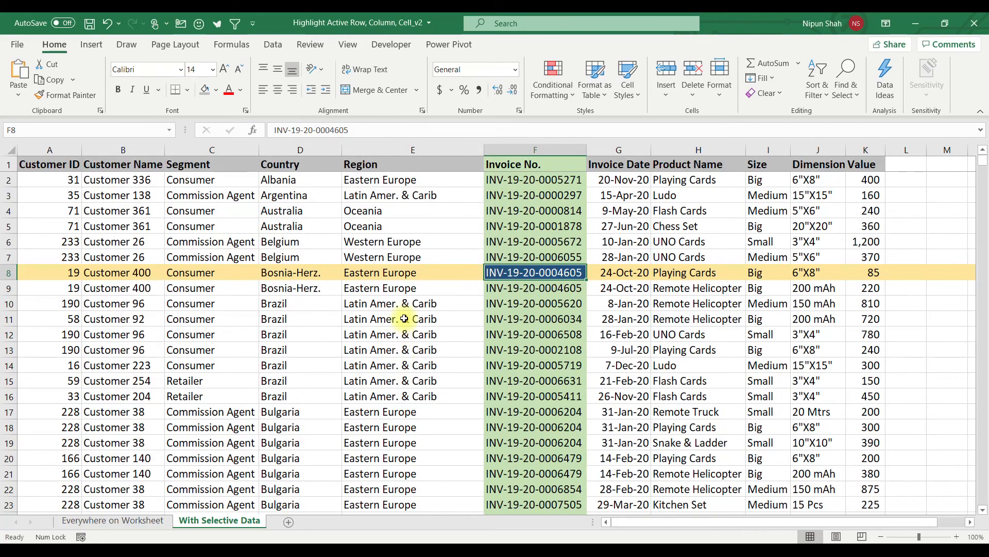
# Step: Test the edited row and column highlighting on filled Region and Invoice No. cells such as E6, F6 and F13
pyautogui.click(405, 318)
pyautogui.click(407, 243)
pyautogui.click(522, 246)
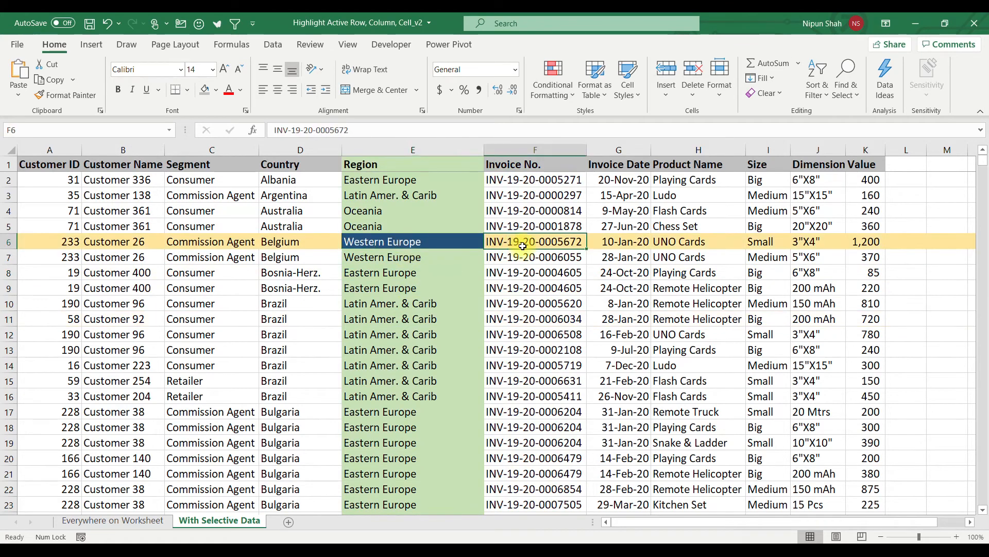
pyautogui.click(521, 349)
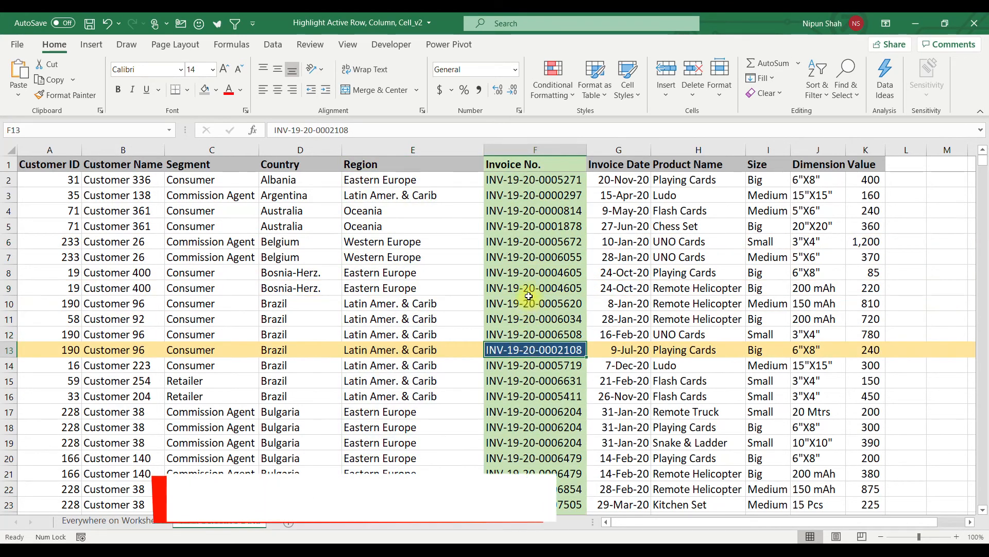
pyautogui.click(529, 299)
pyautogui.click(409, 270)
pyautogui.click(423, 338)
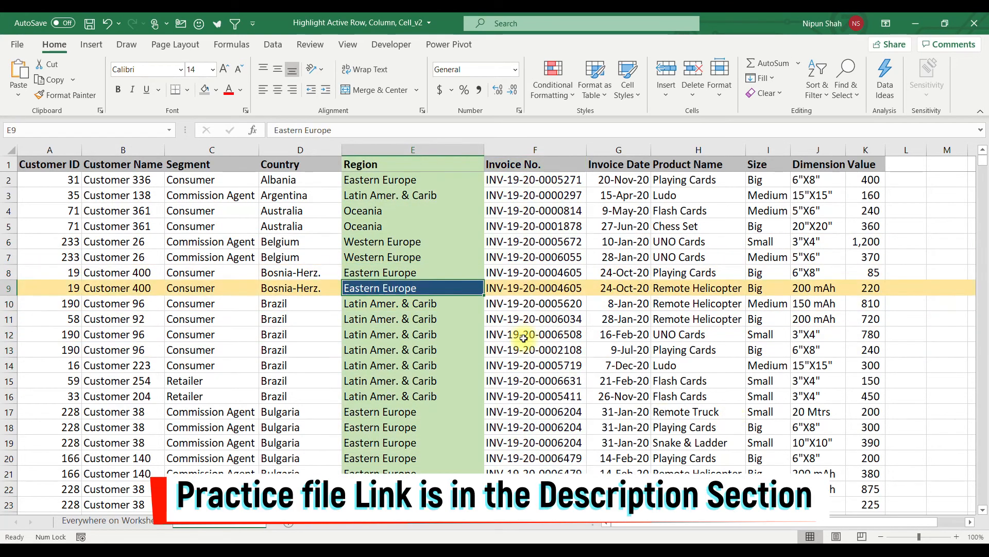
# Step: Test the edited highlighting on blank cells outside the data, such as L12 and L20
pyautogui.click(909, 341)
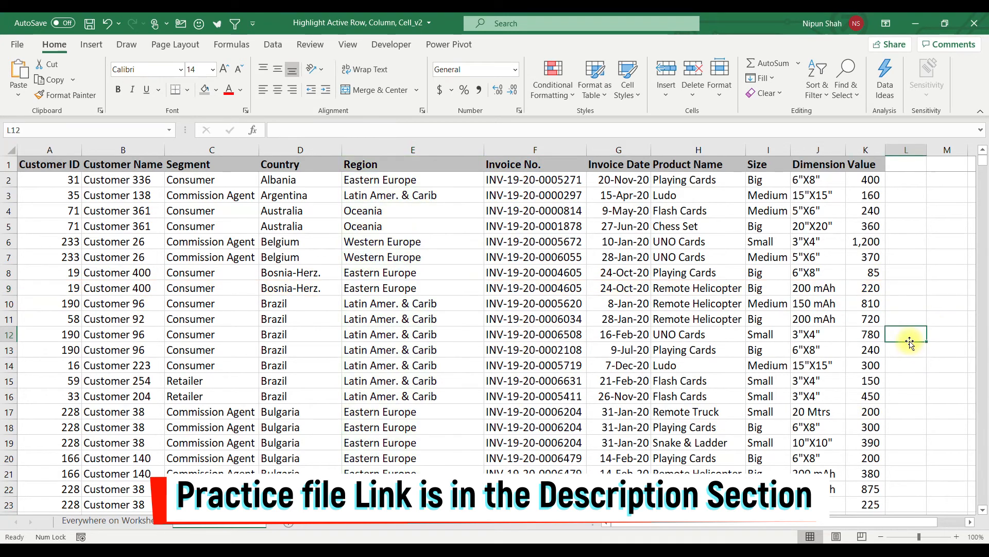
pyautogui.click(952, 347)
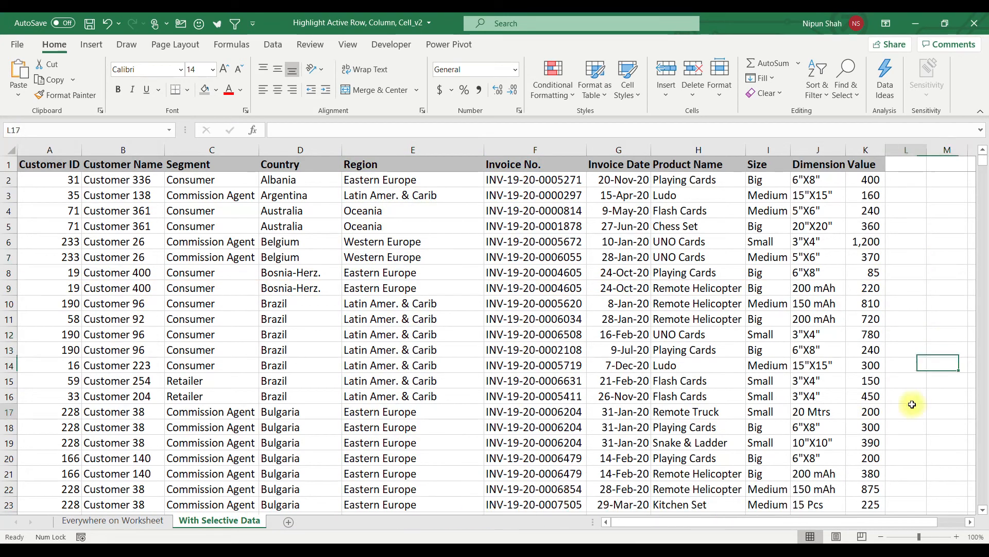
pyautogui.click(909, 456)
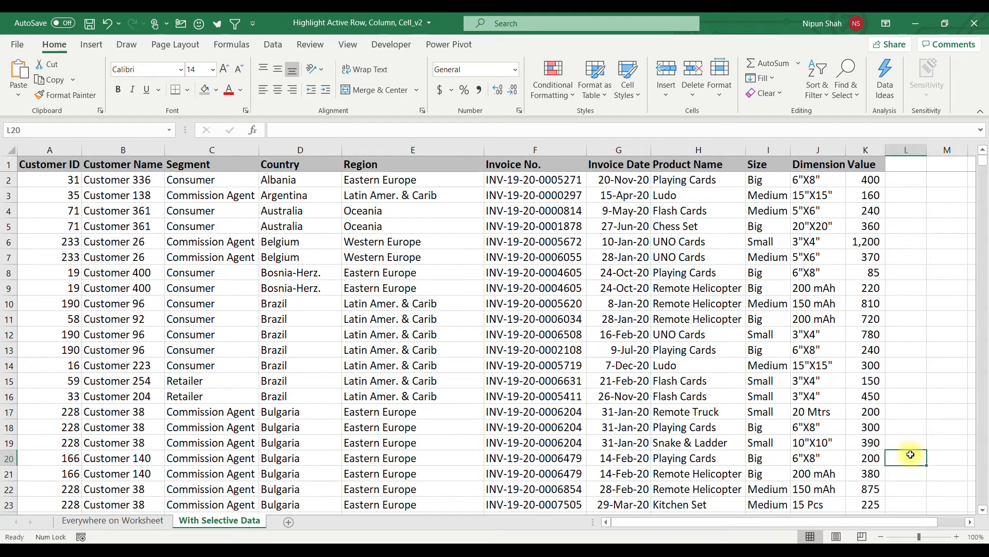
# Step: Check the highlighting again on filled cells in the Segment, Region and Invoice No. columns, ending at F12
pyautogui.click(228, 352)
pyautogui.click(230, 289)
pyautogui.click(390, 278)
pyautogui.click(391, 334)
pyautogui.click(394, 287)
pyautogui.click(415, 395)
pyautogui.click(520, 338)
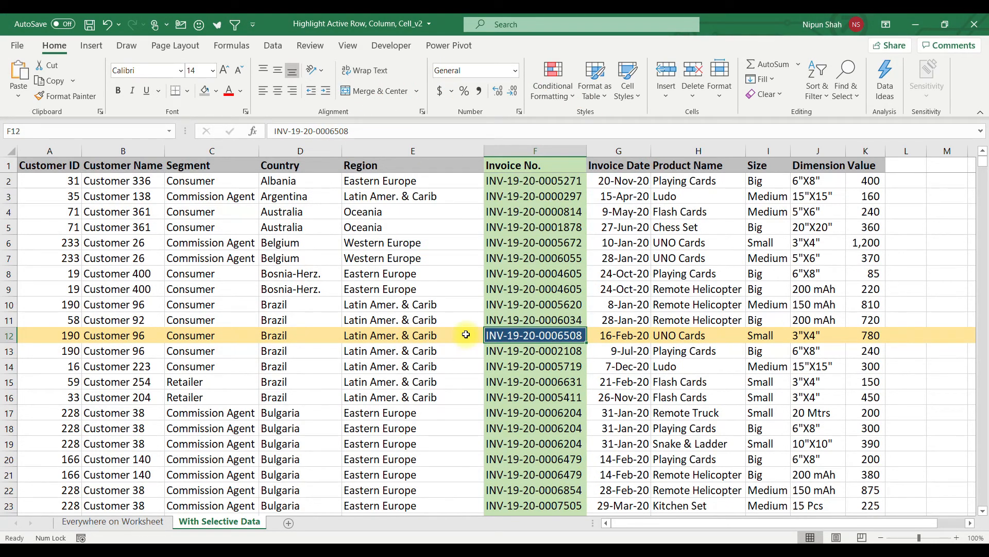
# Step: Cut the Region entry in E12 and paste it into E8
pyautogui.press('Delete')
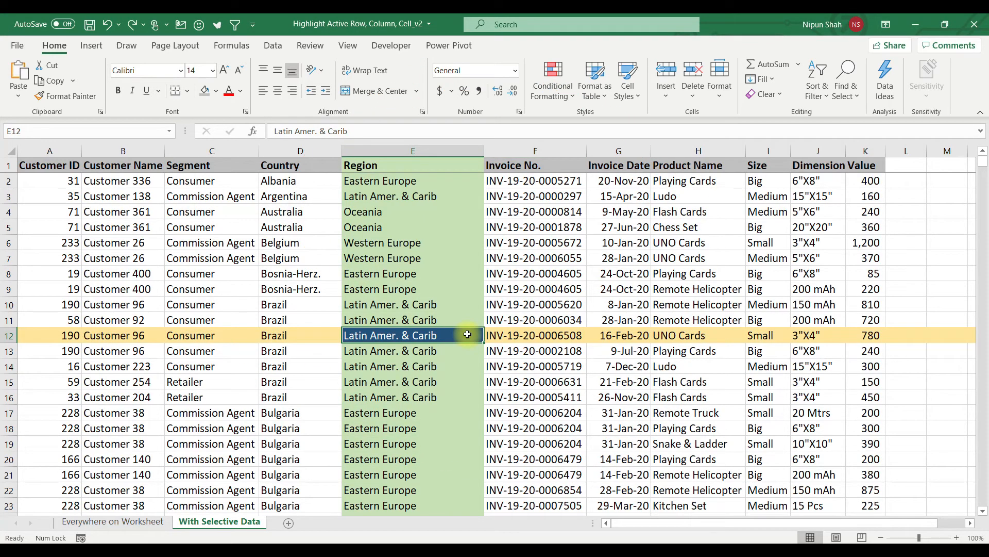
pyautogui.hotkey('ctrl', 'c')
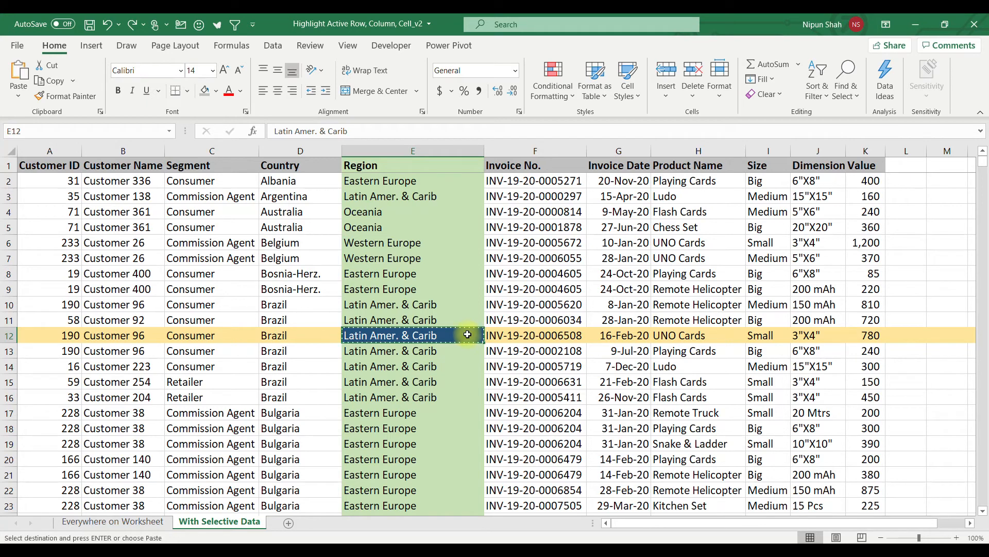
pyautogui.press('Up')
pyautogui.press('Up')
pyautogui.press('Up')
pyautogui.press('Up')
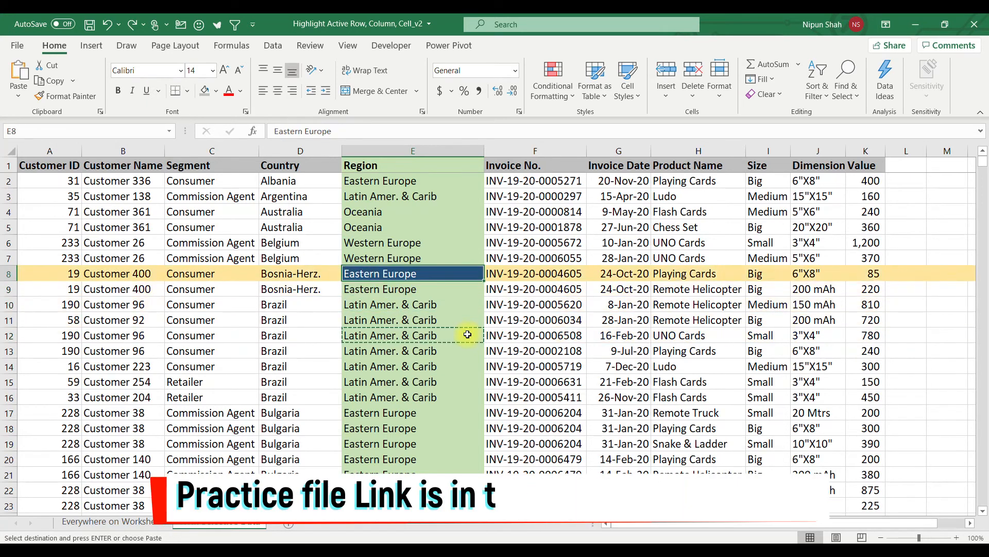
pyautogui.hotkey('ctrl', 'v')
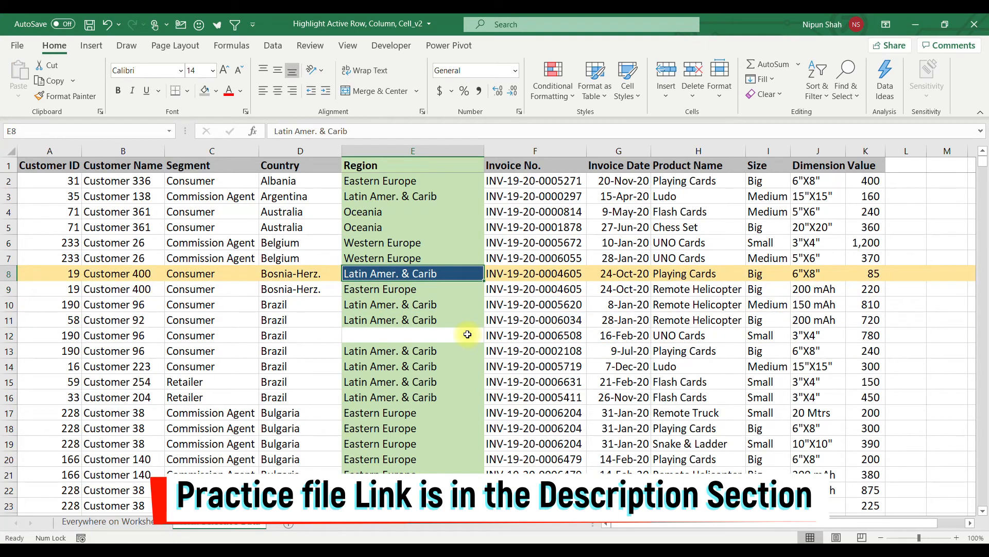
# Step: Enter Oceania in the emptied cell E12 and reselect the cell to check its highlighting
pyautogui.click(468, 334)
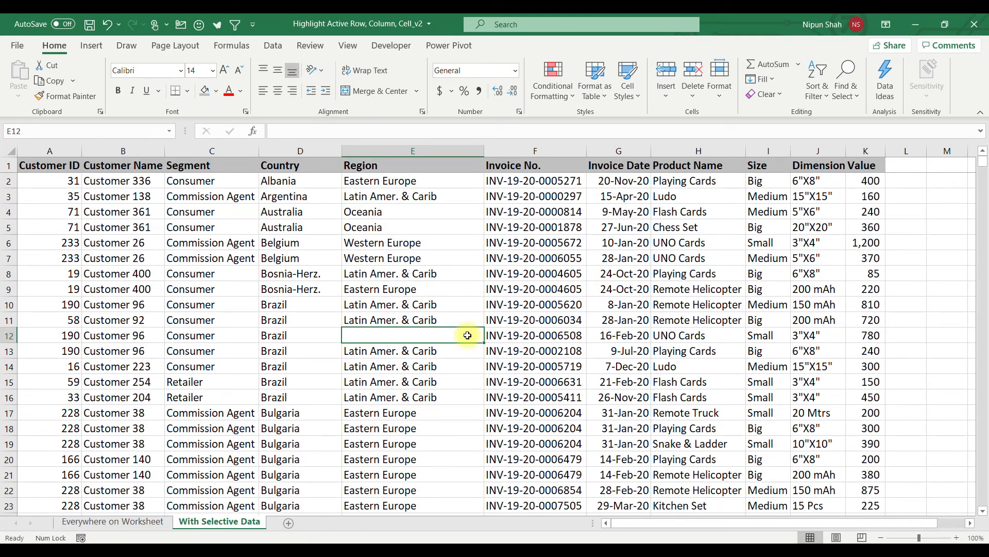
pyautogui.write('o')
pyautogui.press('Return')
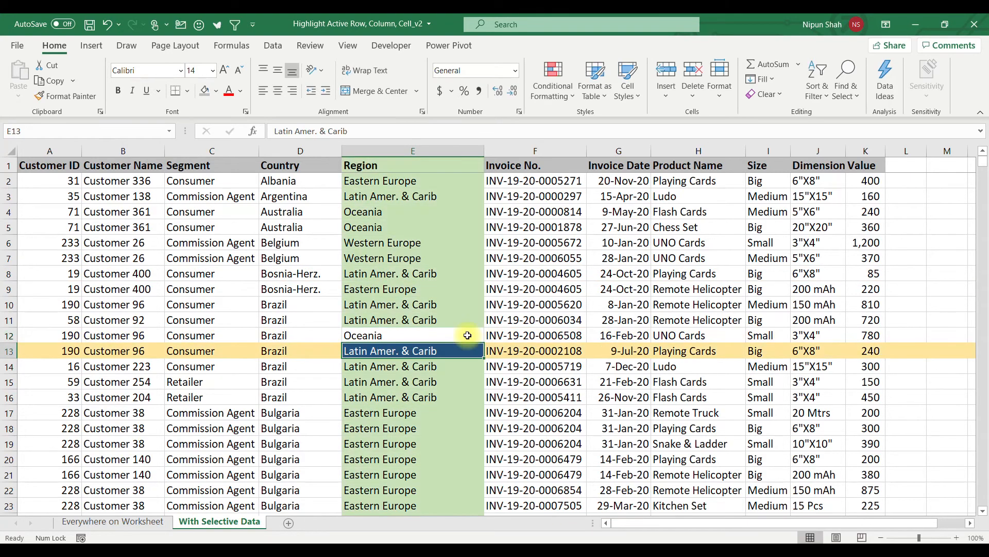
pyautogui.click(466, 336)
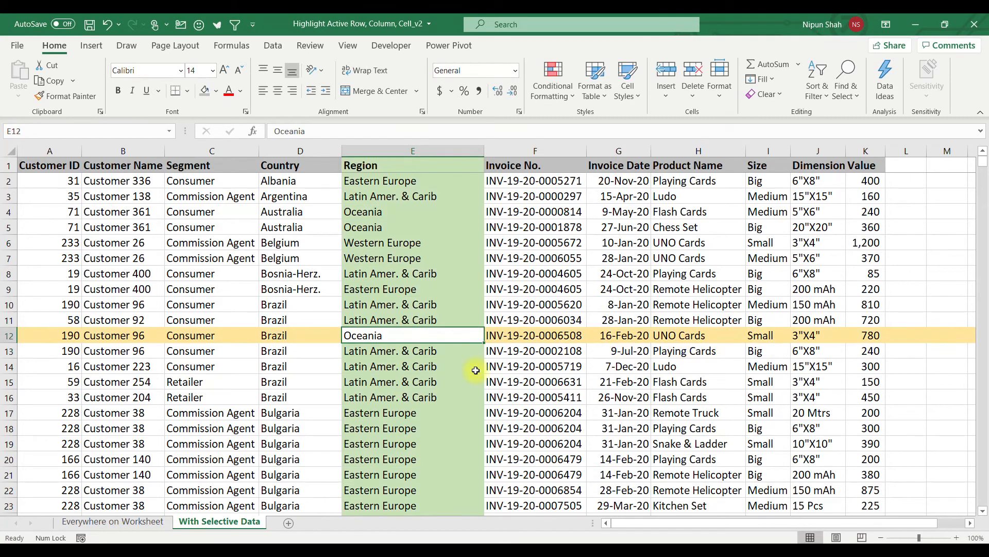
# Step: Copy the formatting of E11 onto E12 with Format Painter to restore its conditional formatting
pyautogui.click(457, 321)
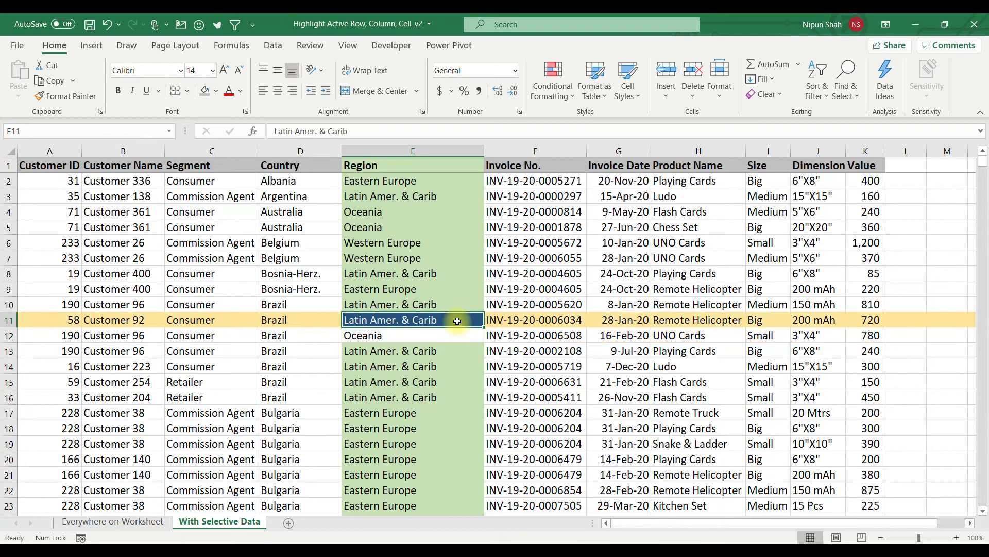
pyautogui.click(86, 96)
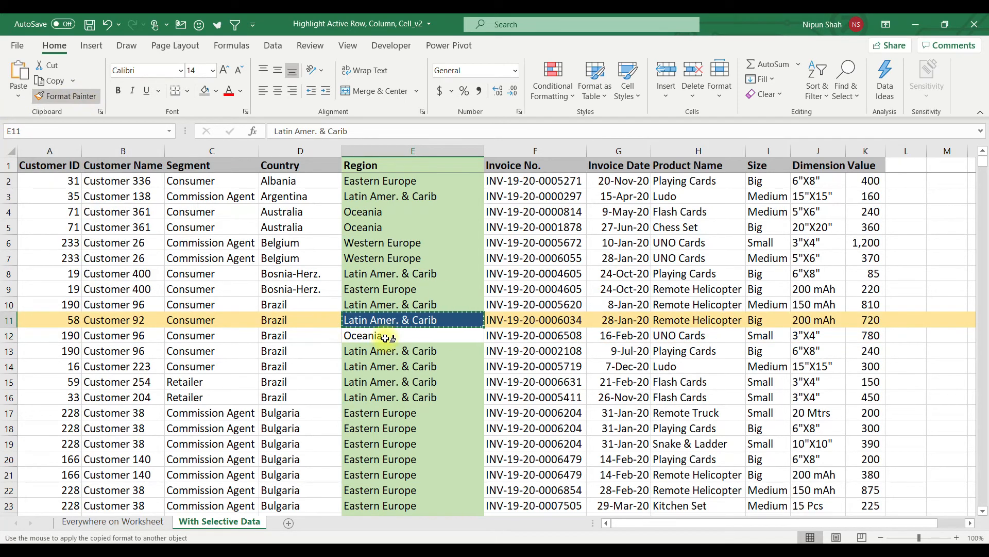
pyautogui.click(361, 336)
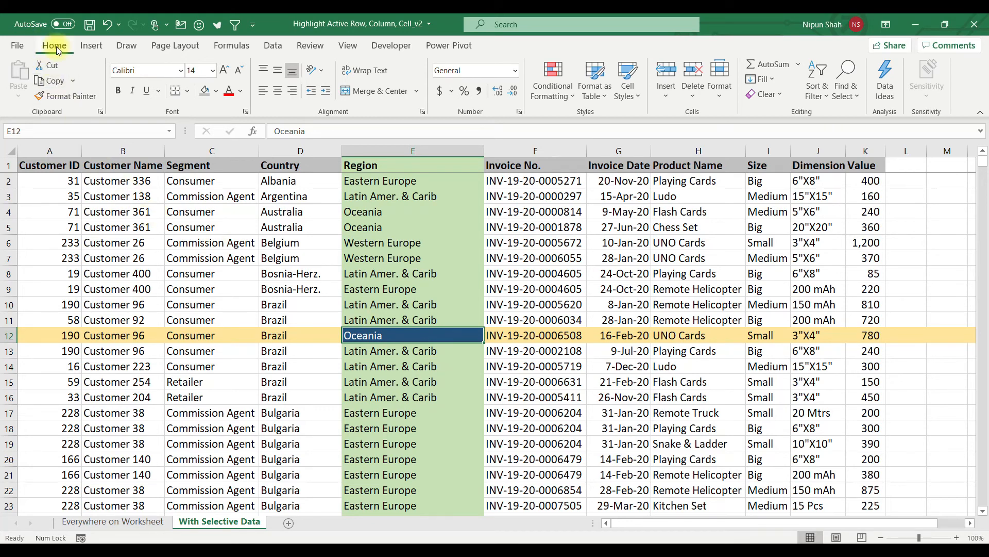
# Step: Open Save As for the workbook and show the available file types
pyautogui.click(22, 48)
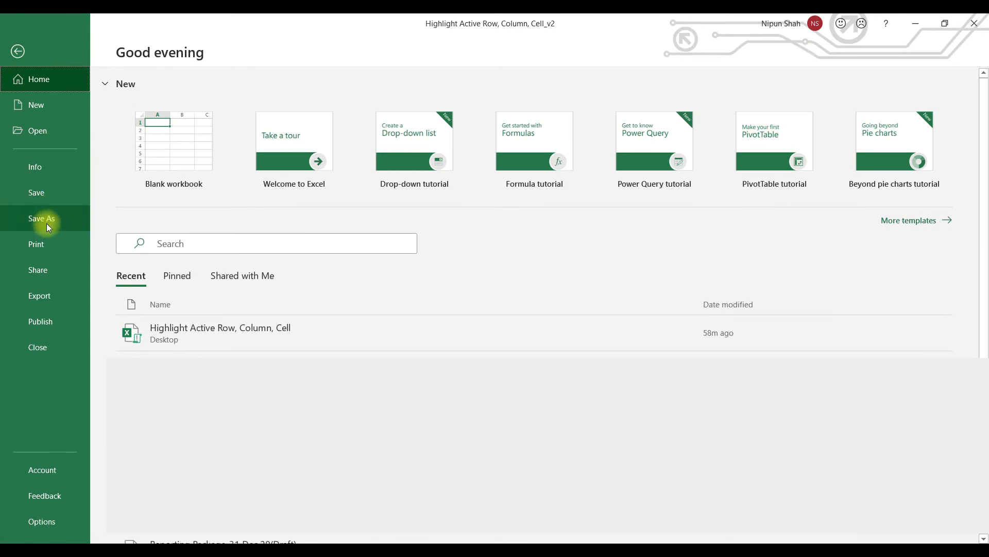
pyautogui.click(47, 223)
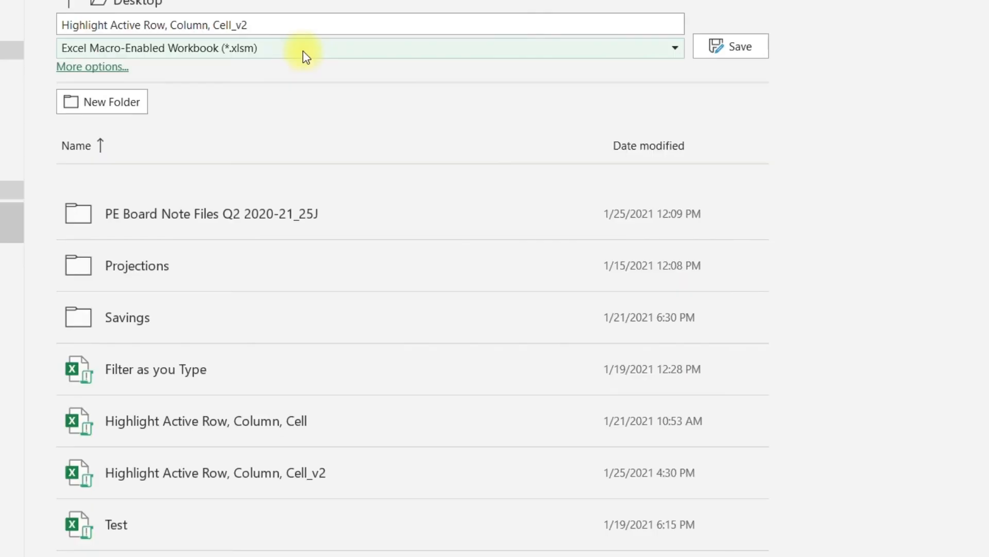
pyautogui.click(326, 51)
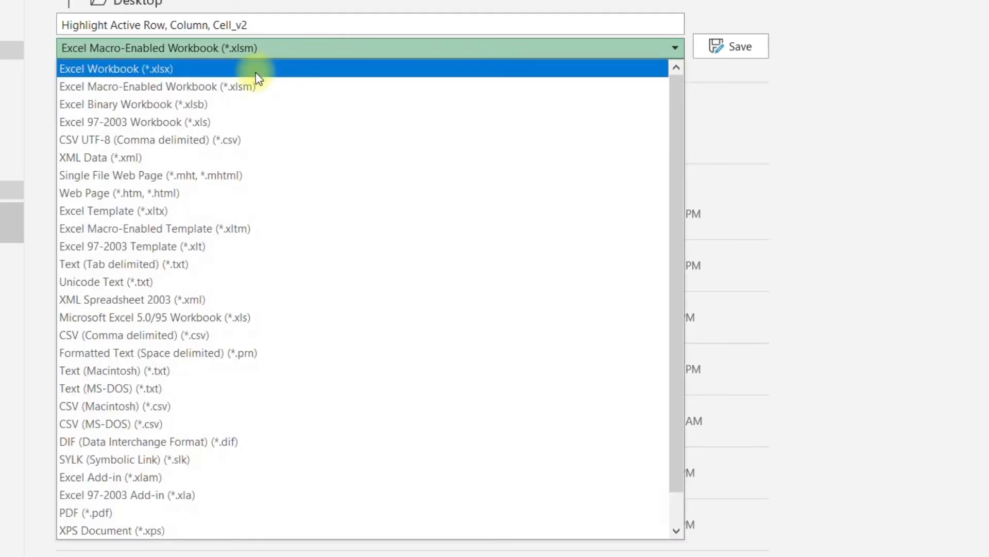